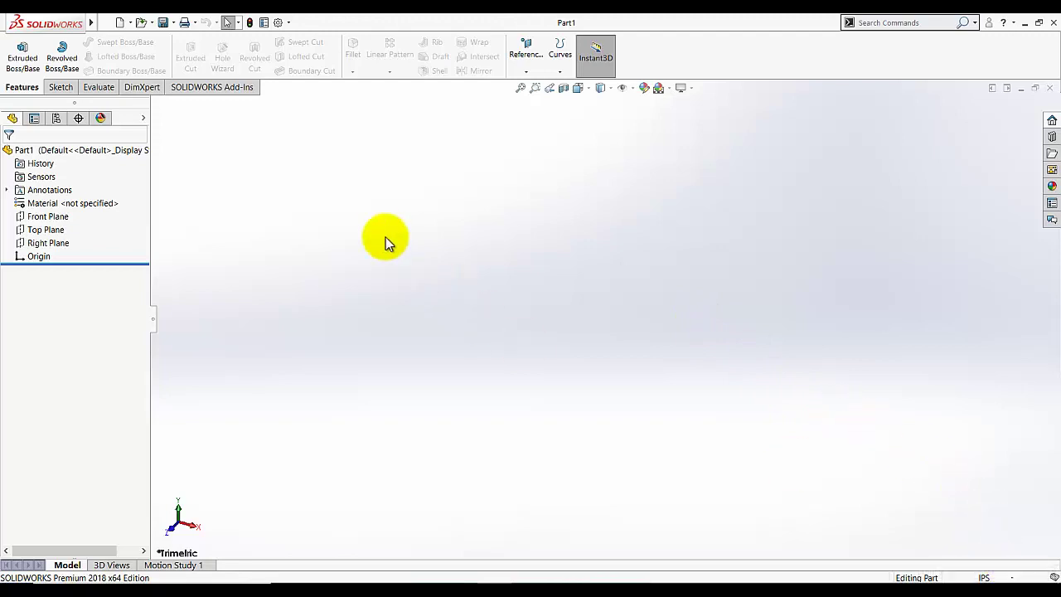
Step: Set the document's unit system to IPS (inch, pound, second) in the document properties
left_click(277, 23)
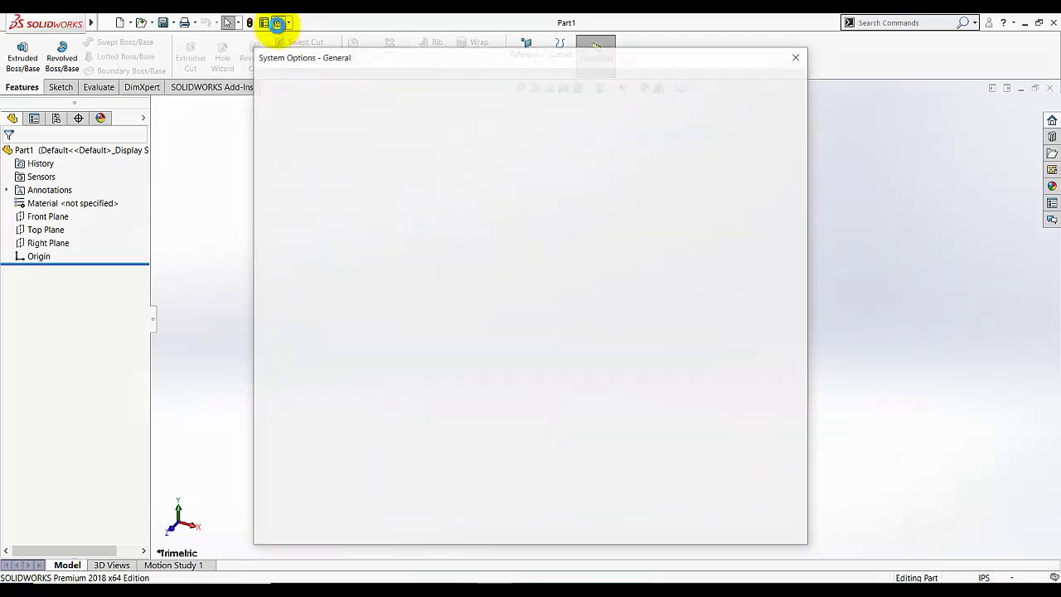
left_click(345, 84)
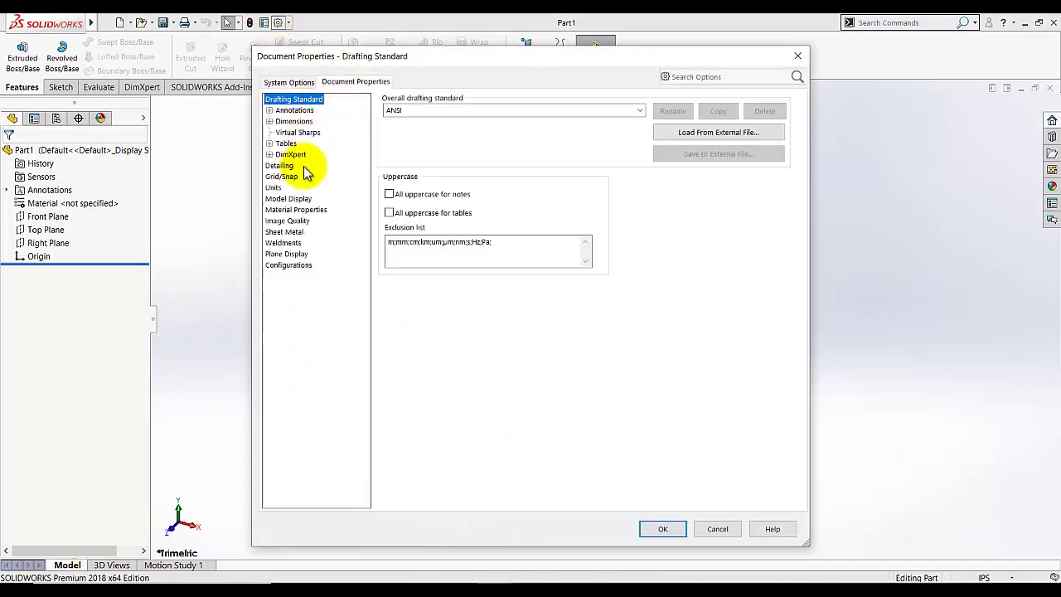
left_click(274, 187)
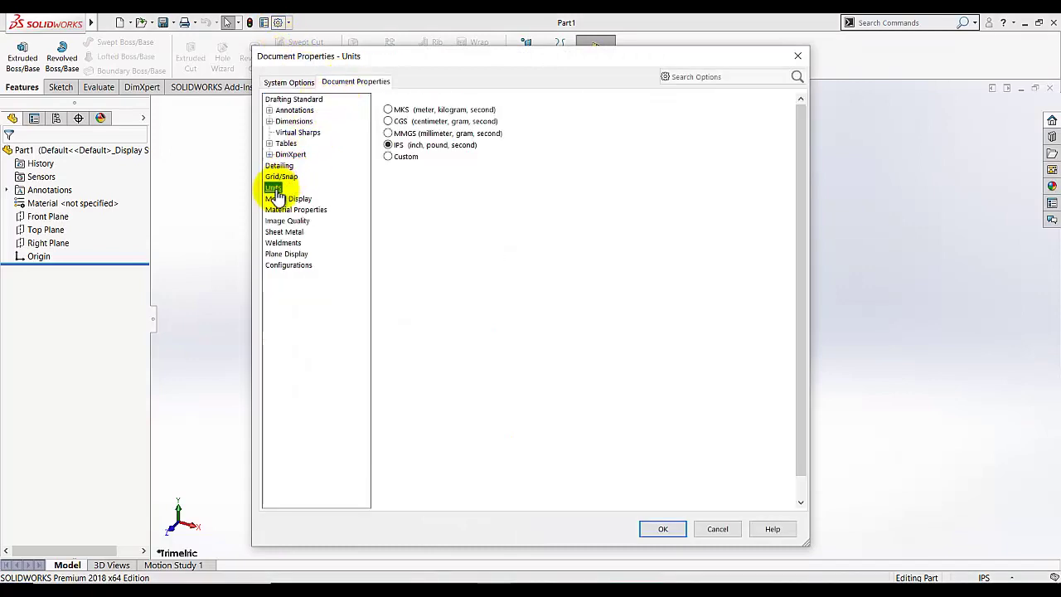
left_click(388, 121)
left_click(389, 145)
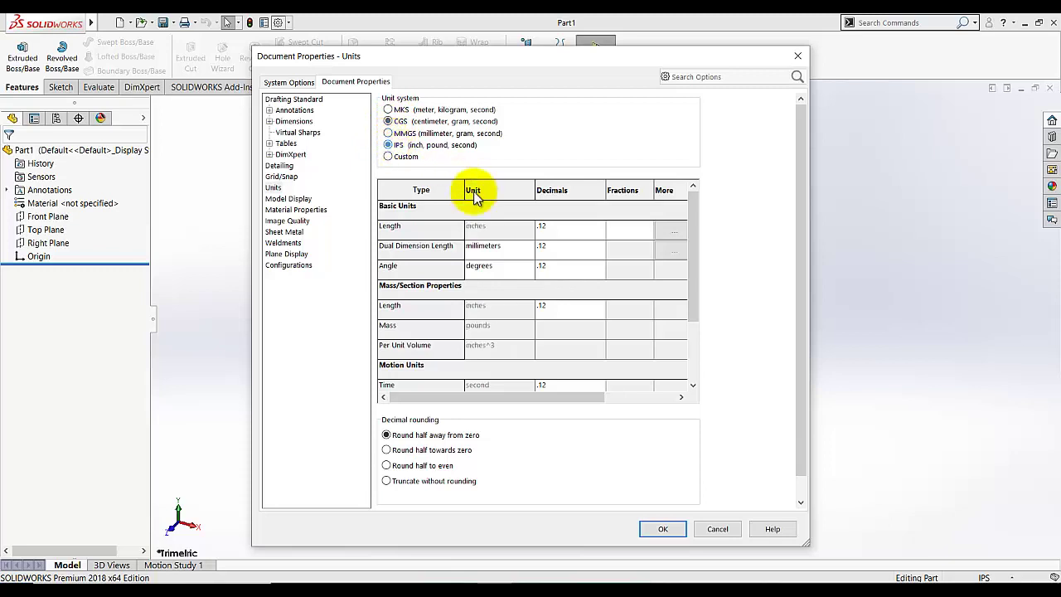
key("Return")
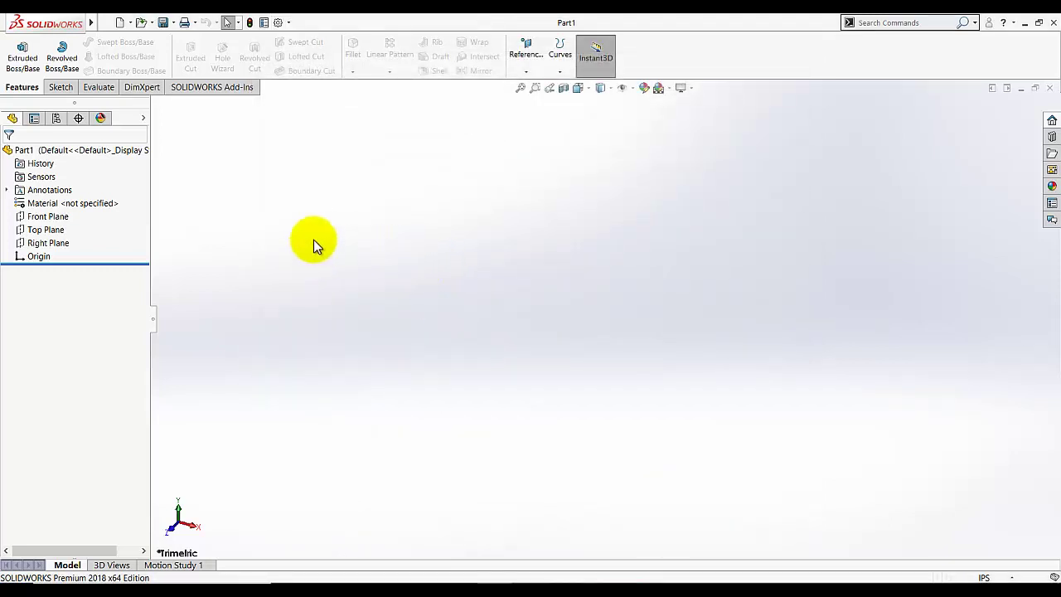
Step: Start a new sketch on the Top Plane
left_click(54, 89)
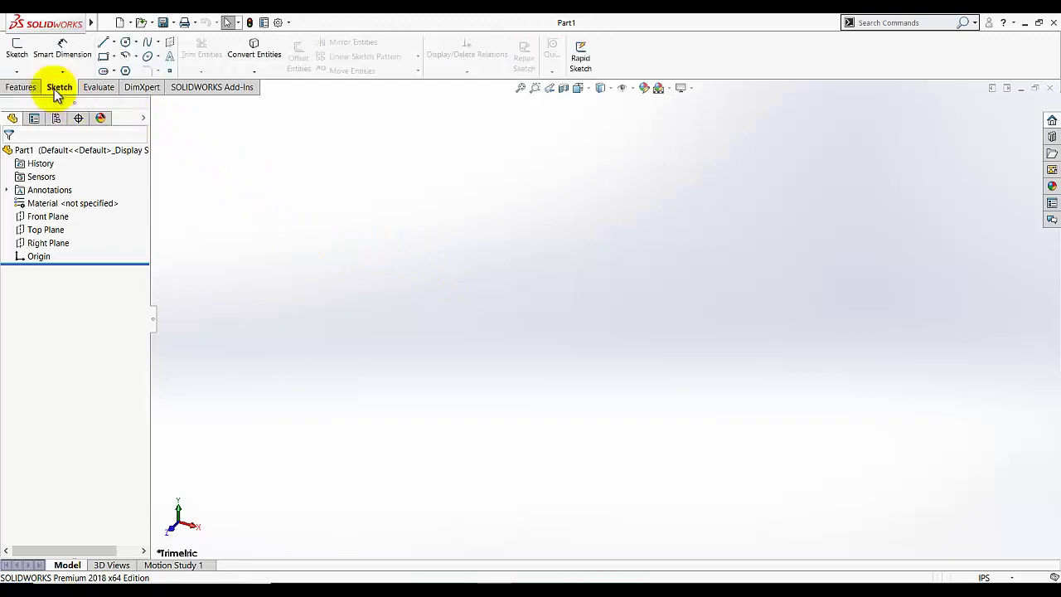
left_click(16, 51)
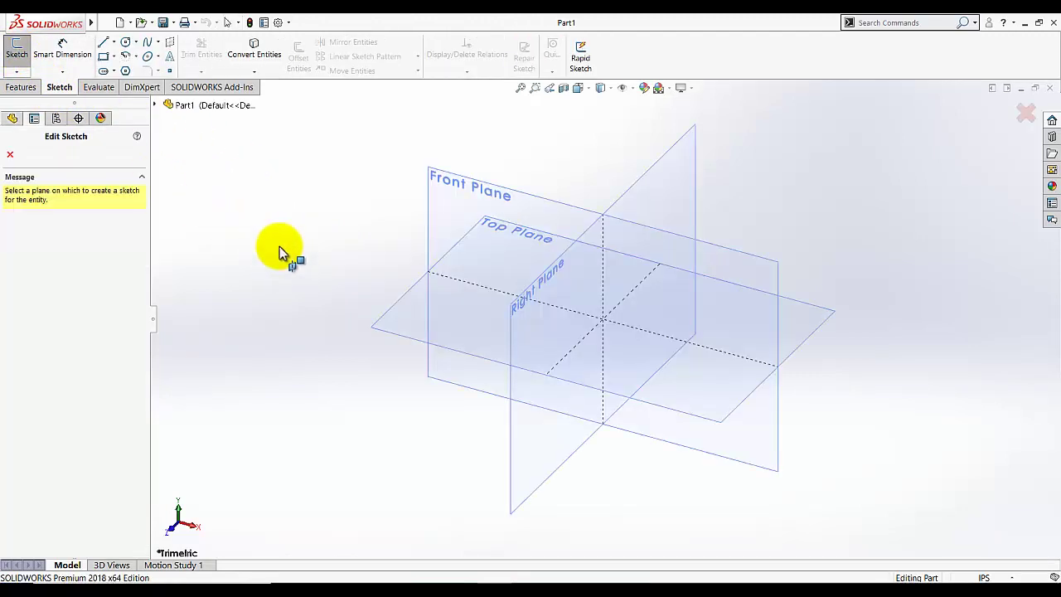
left_click(402, 319)
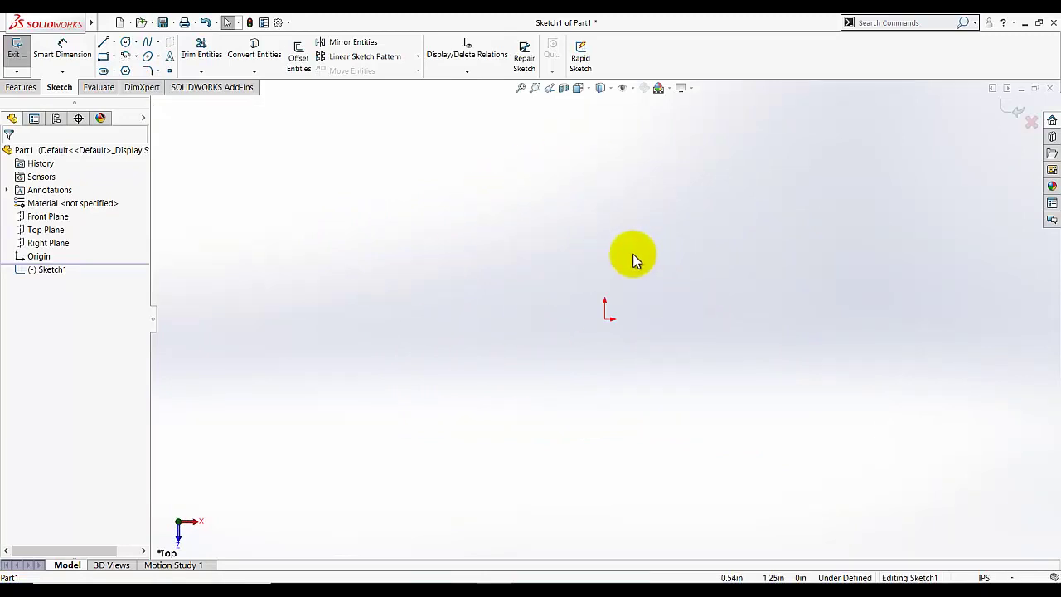
left_click(580, 90)
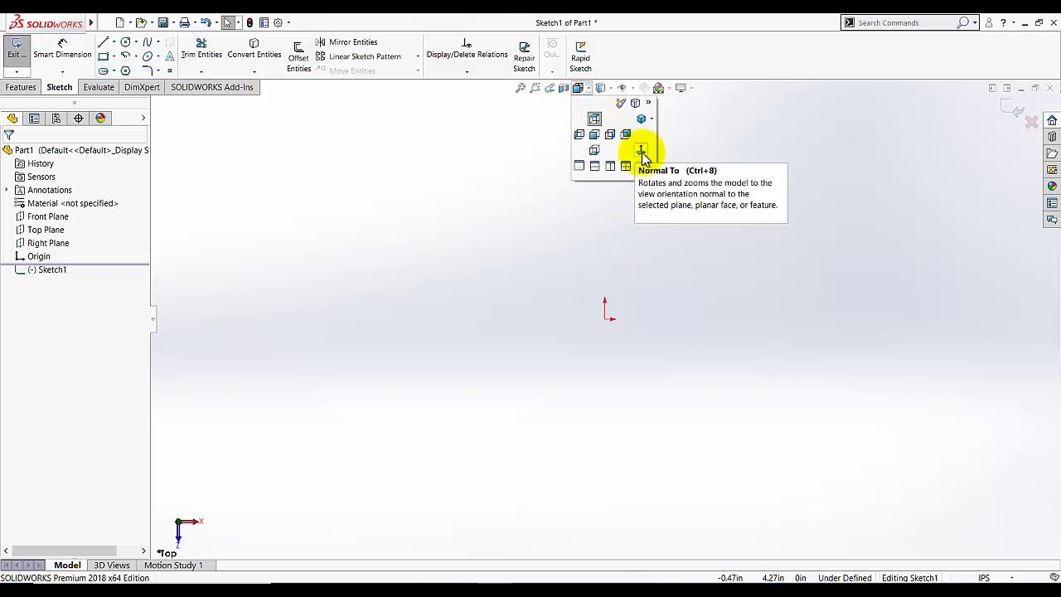
left_click(580, 91)
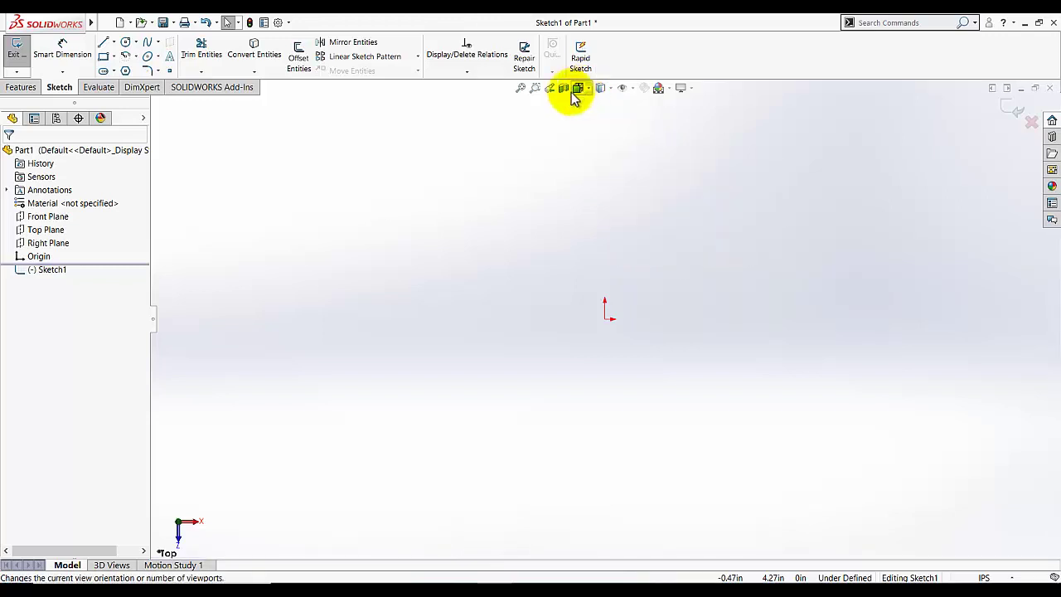
Step: Sketch a center rectangle about 7.03 by 4.87 in, centred on the origin
left_click(113, 57)
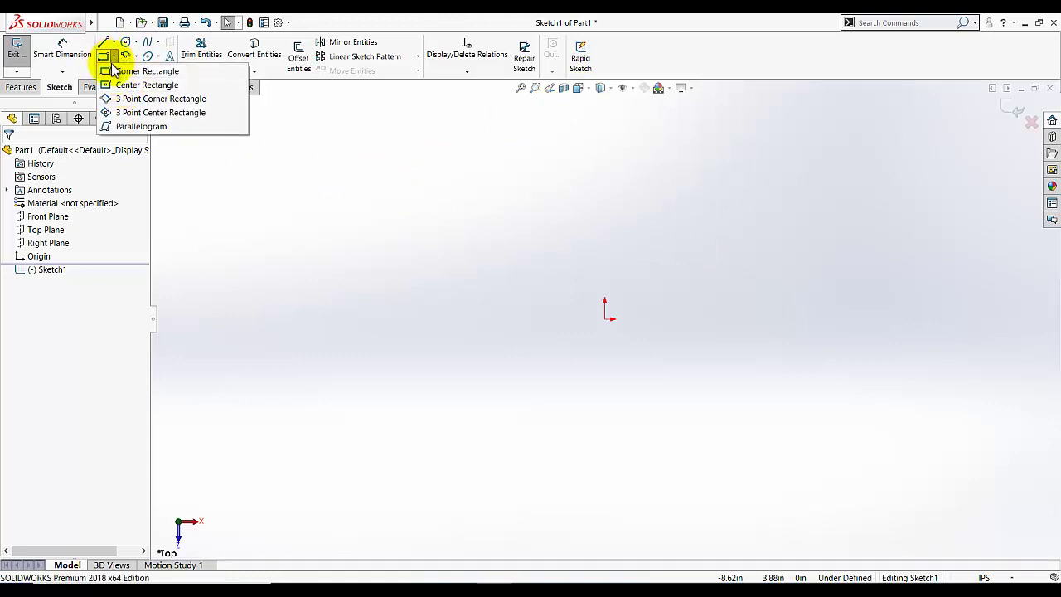
left_click(108, 85)
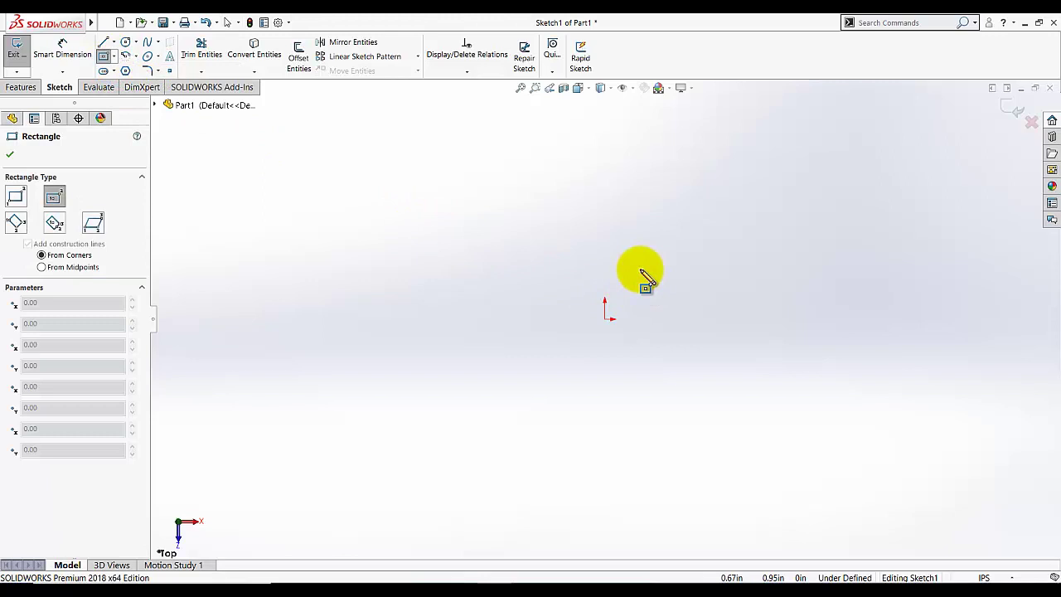
left_click(605, 319)
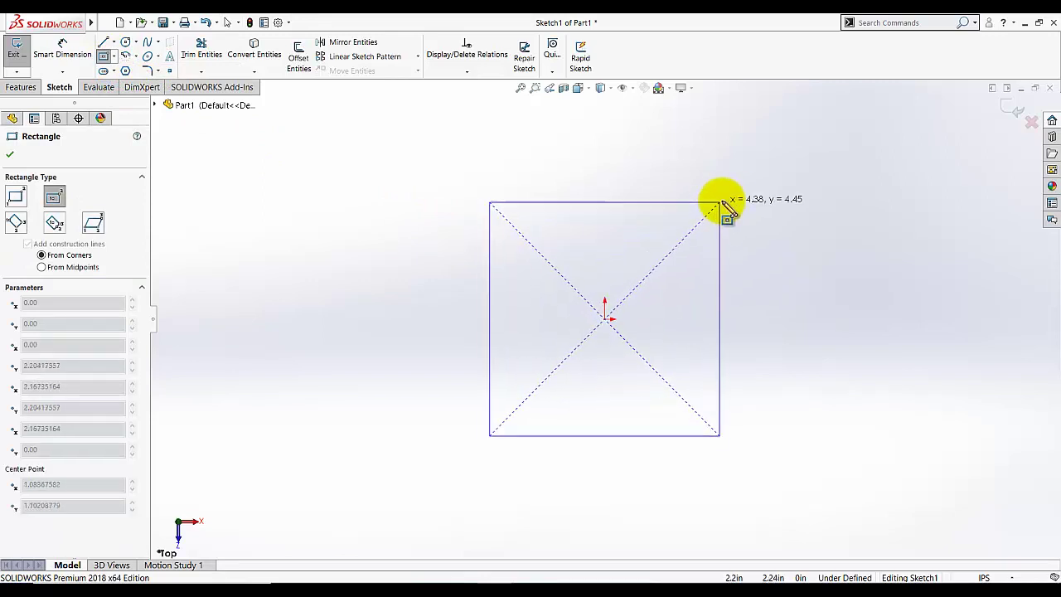
left_click(790, 194)
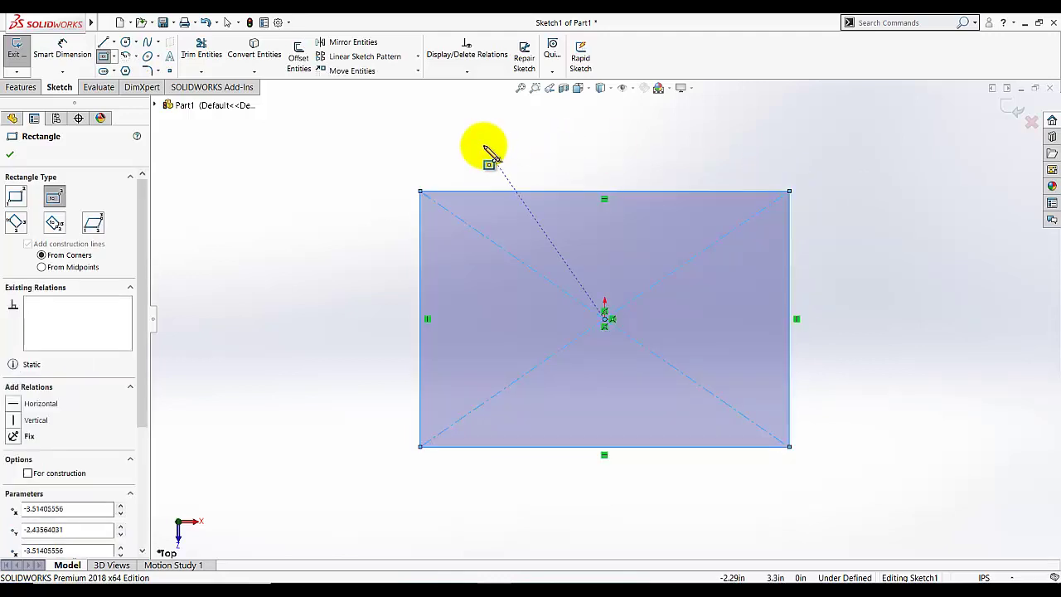
left_click(10, 154)
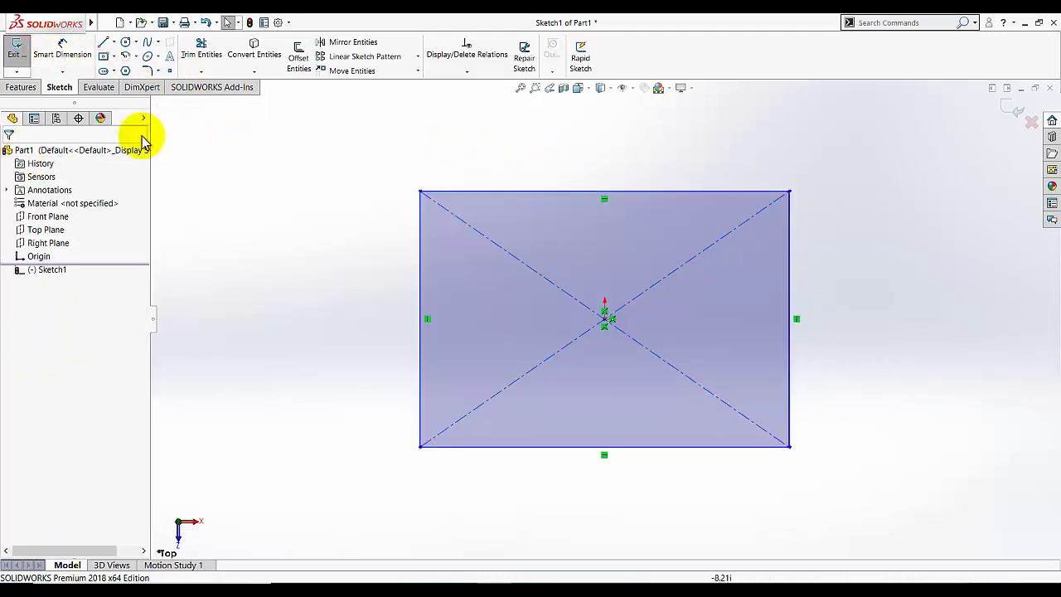
Step: Dimension the rectangle's upper horizontal edge with Smart Dimension and set its length to 4 in
left_click(63, 73)
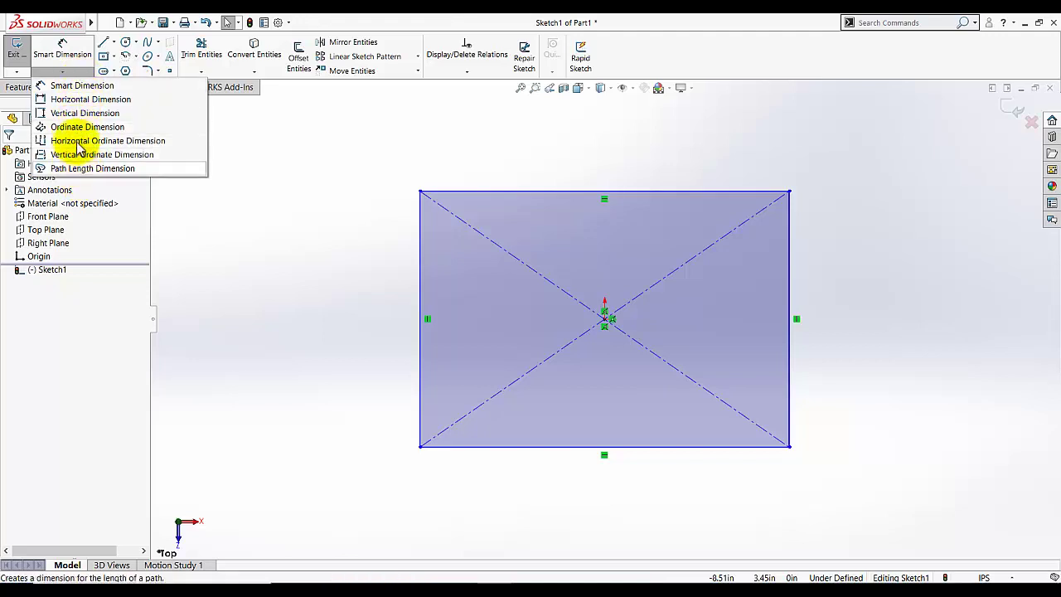
left_click(65, 46)
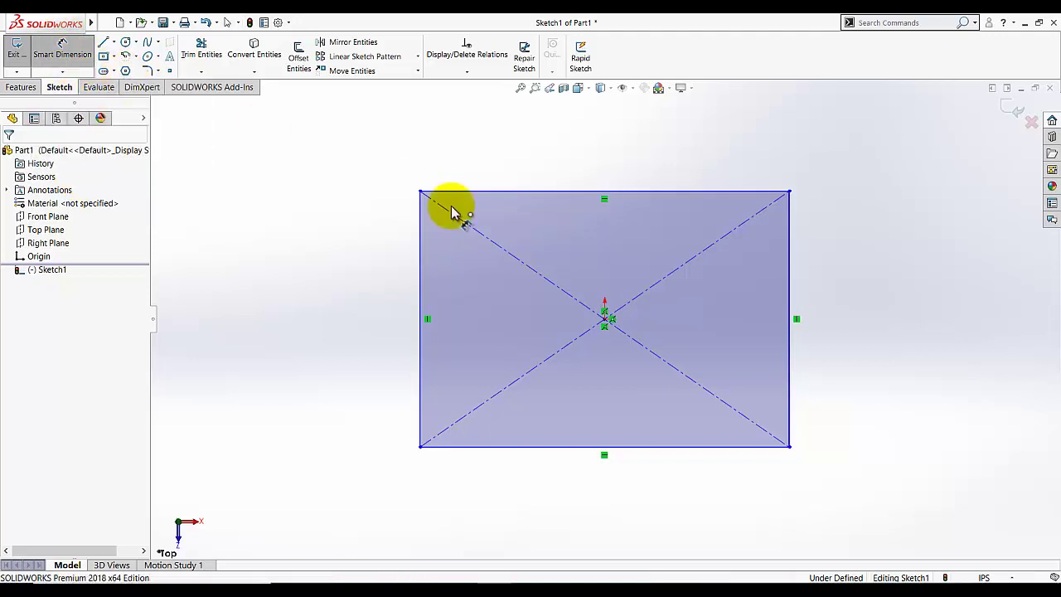
left_click(540, 193)
left_click(568, 154)
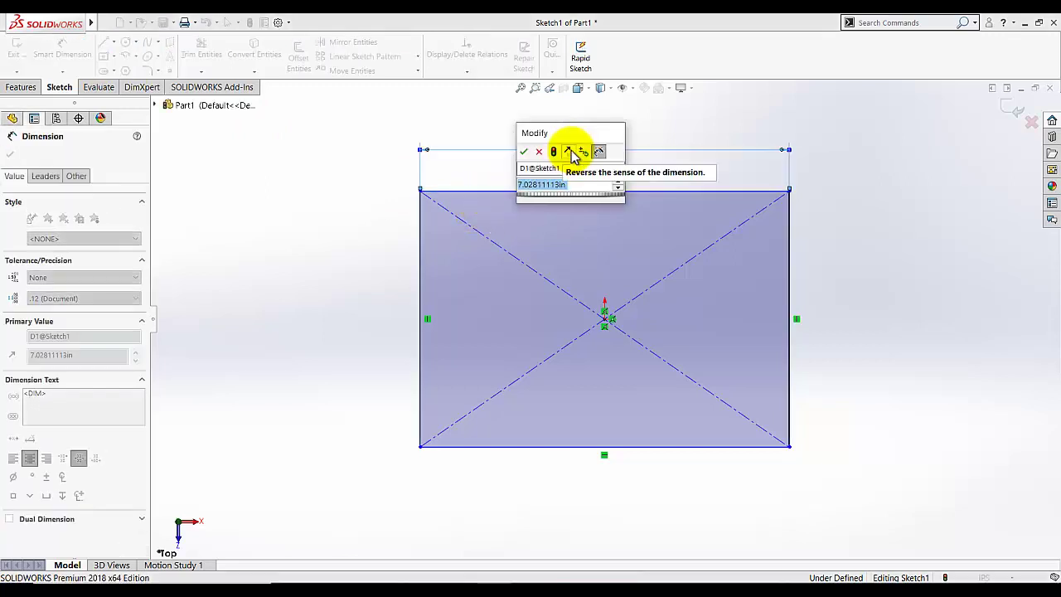
type("4")
key("Return")
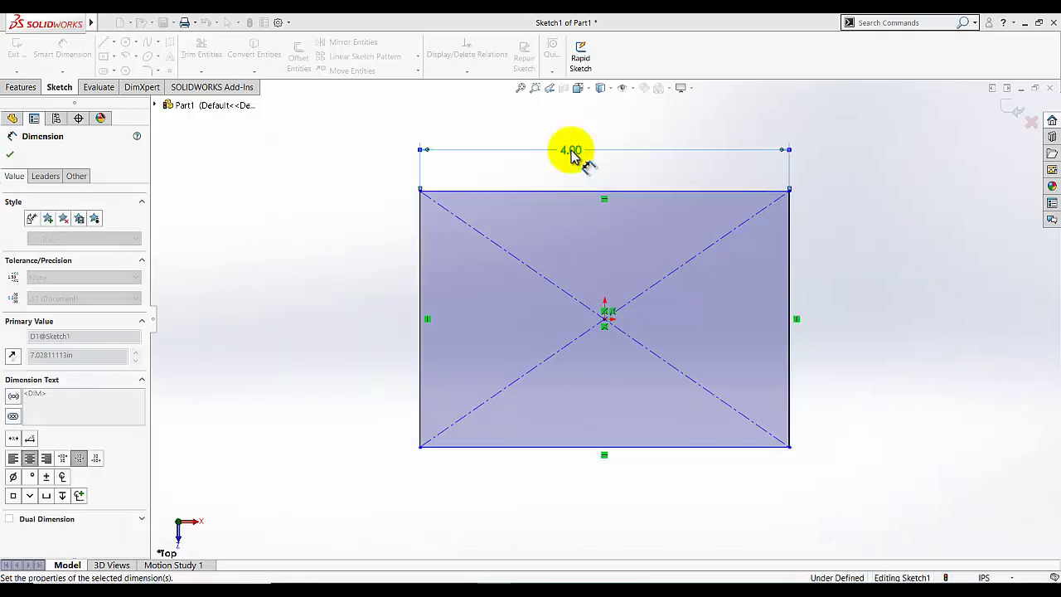
Step: Dimension the rectangle's left vertical edge and set its length to 2.625 in
left_click(421, 267)
left_click(377, 296)
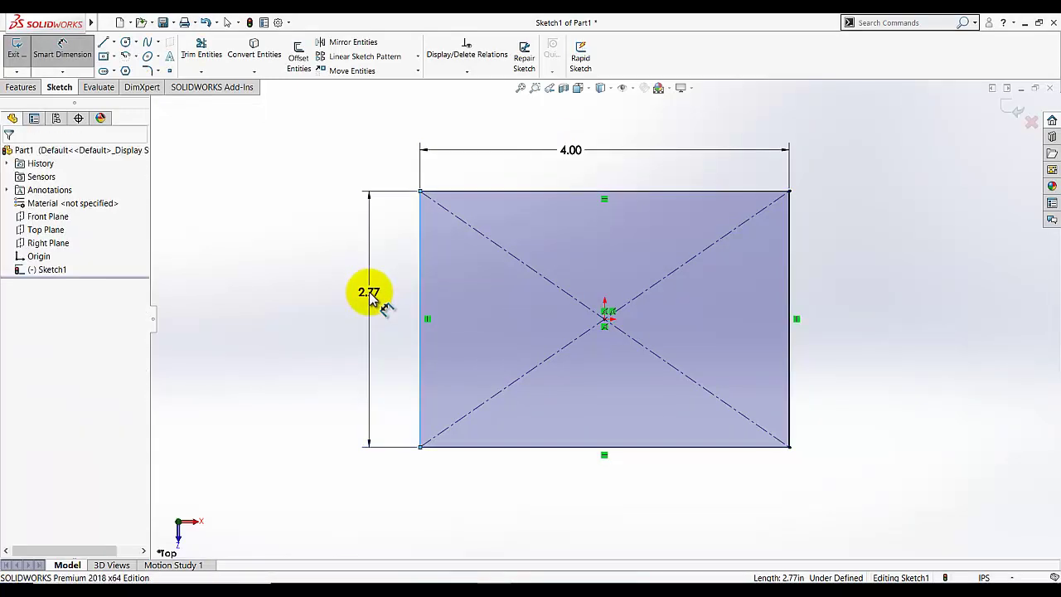
type("2.625")
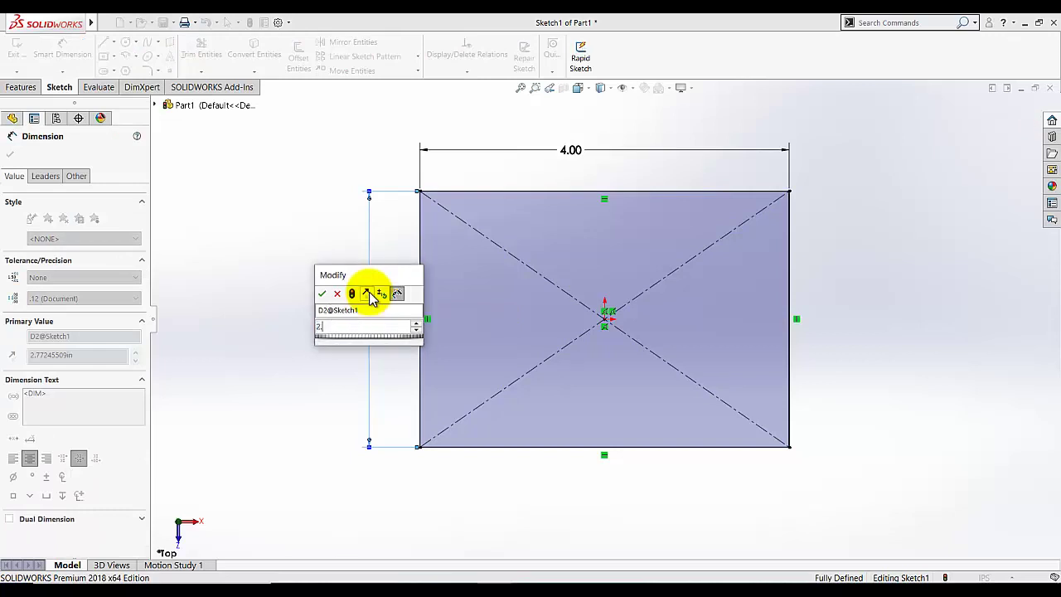
key("Return")
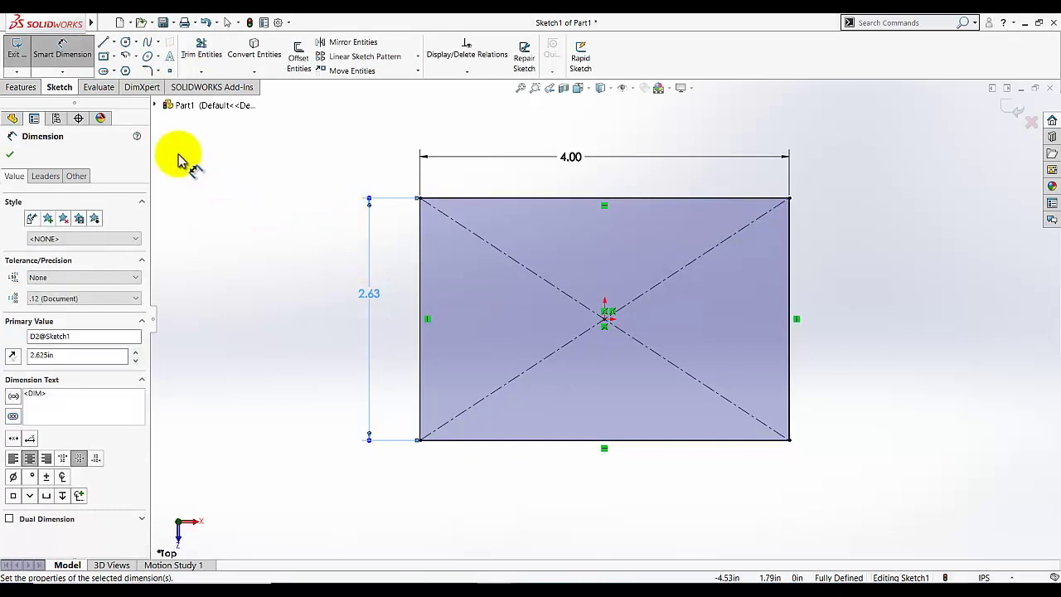
left_click(9, 157)
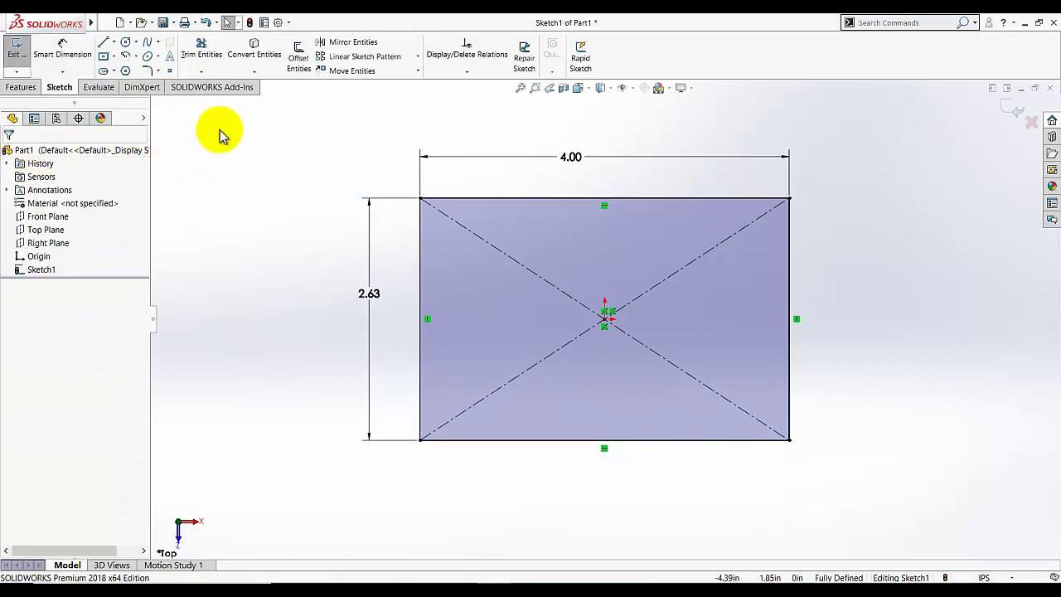
Step: Round all four corners of the rectangle with a Sketch Fillet of 0.25 in radius
left_click(151, 71)
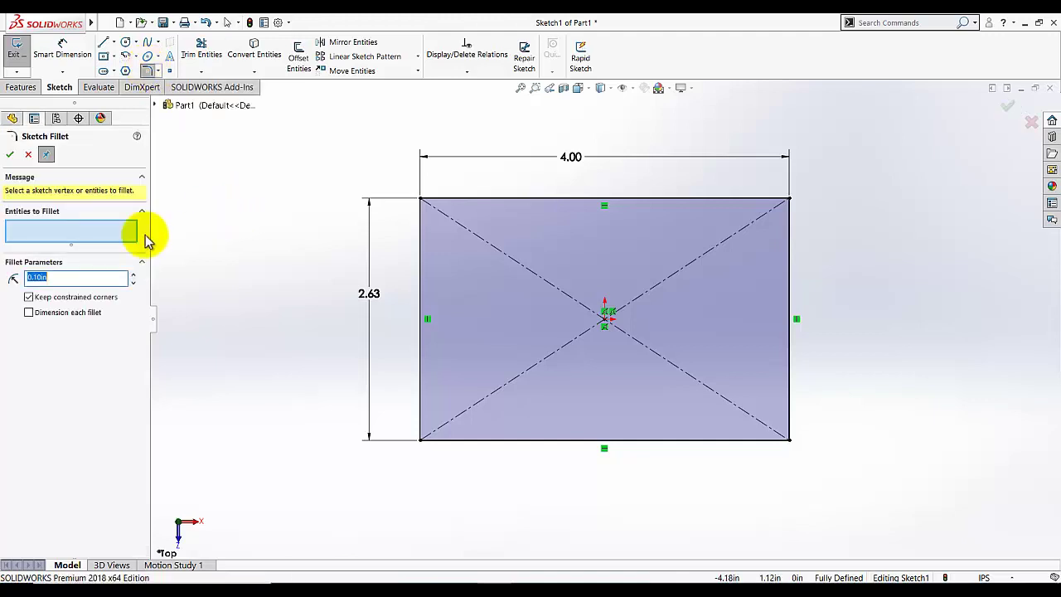
left_click(26, 236)
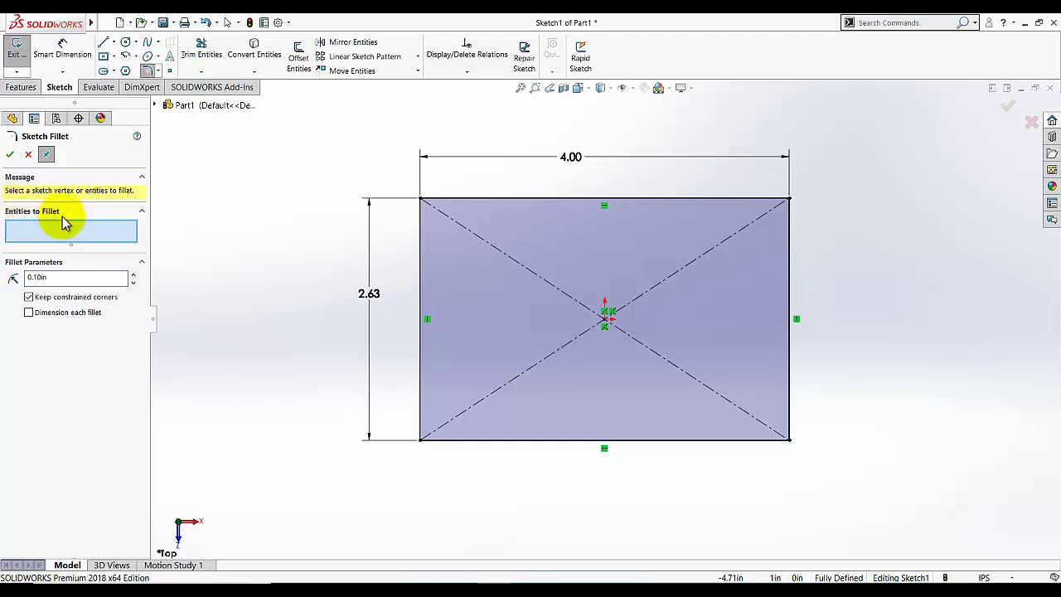
left_click(420, 439)
left_click(788, 438)
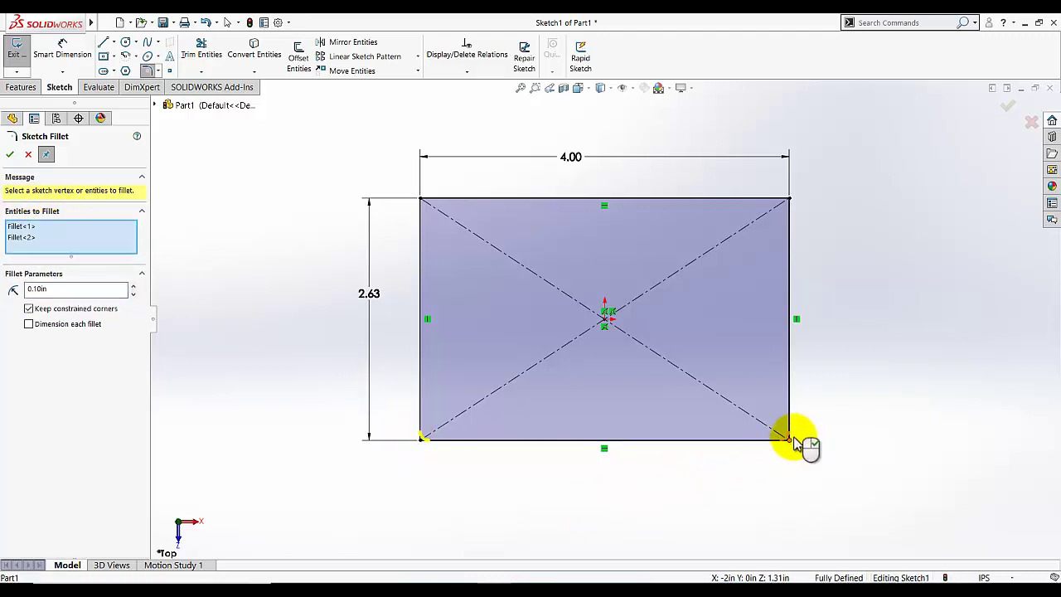
left_click(787, 200)
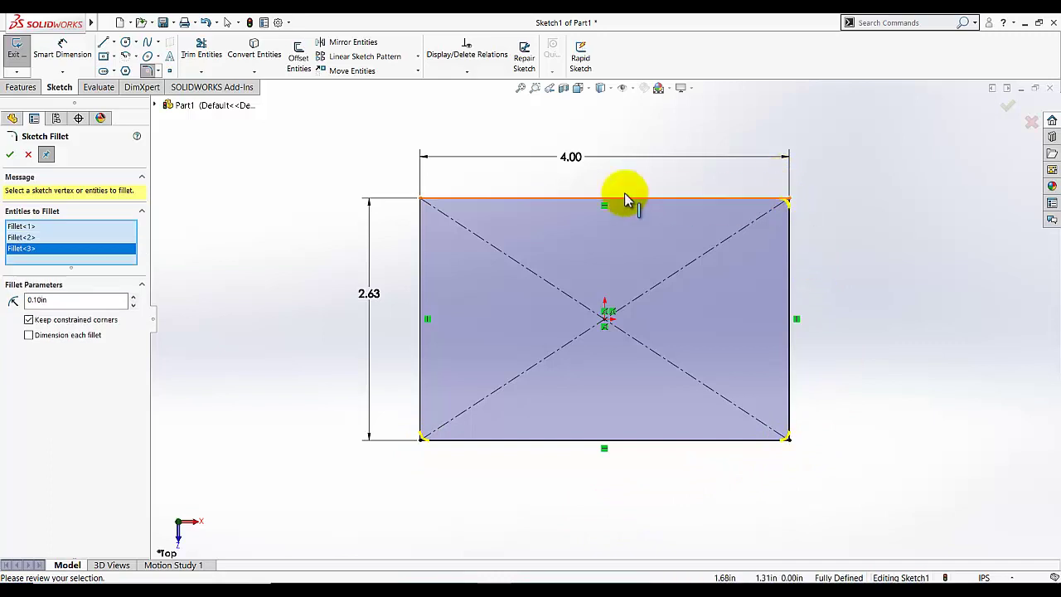
left_click(420, 200)
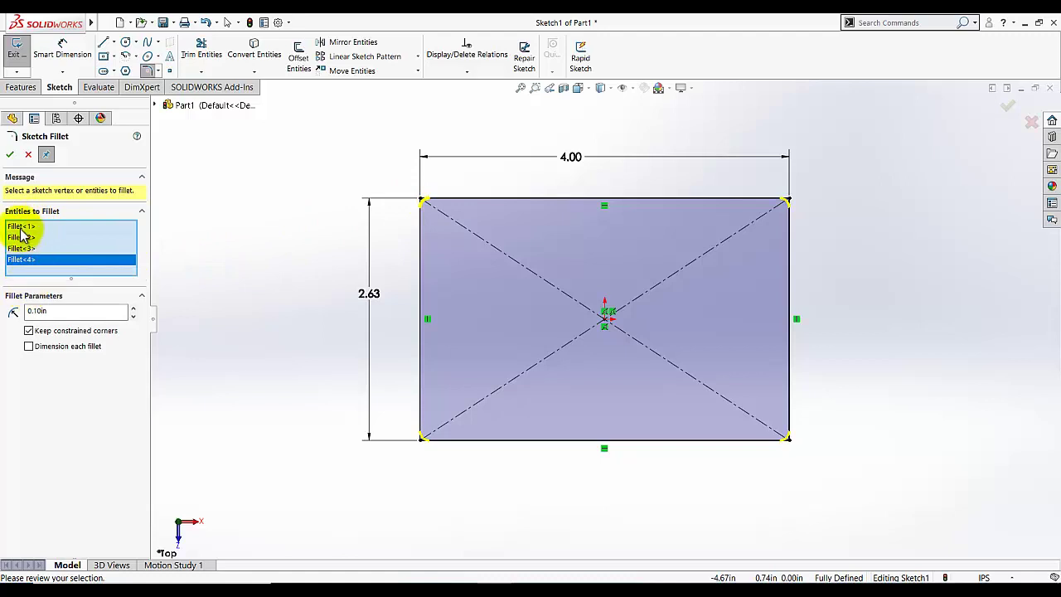
left_click(59, 312)
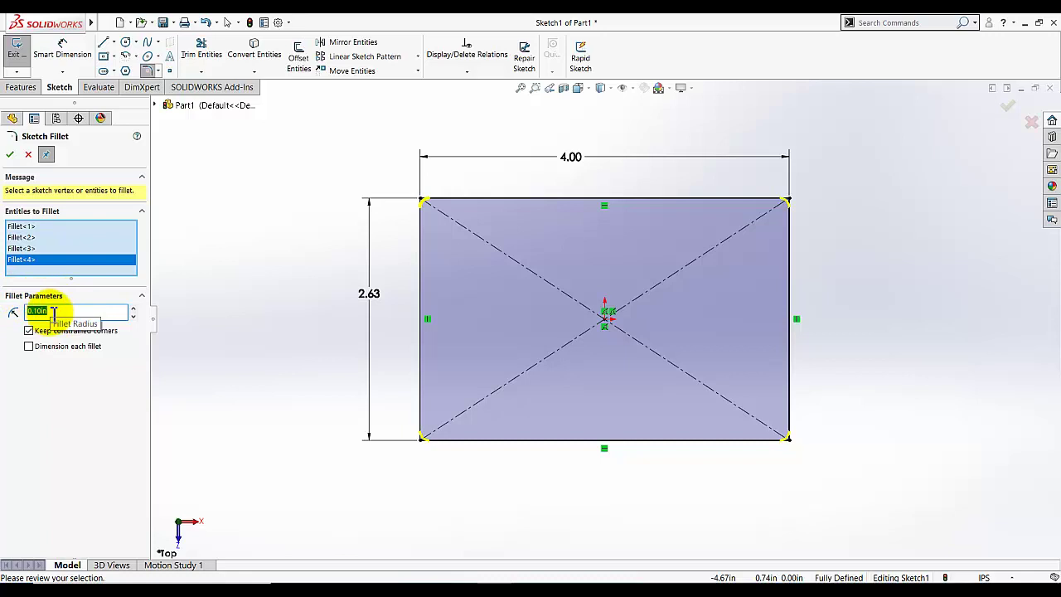
type(".250")
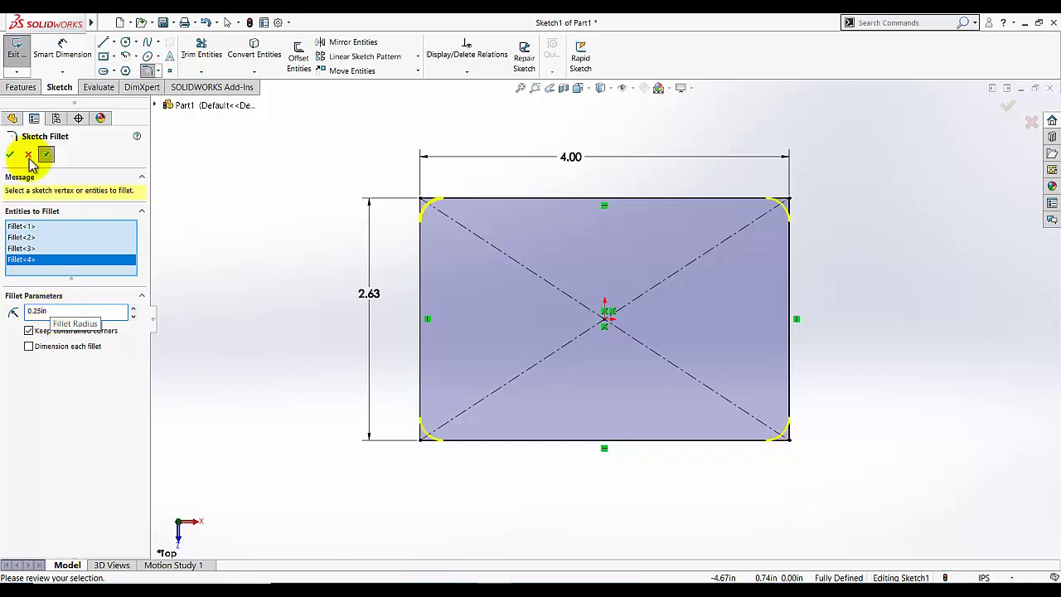
left_click(10, 154)
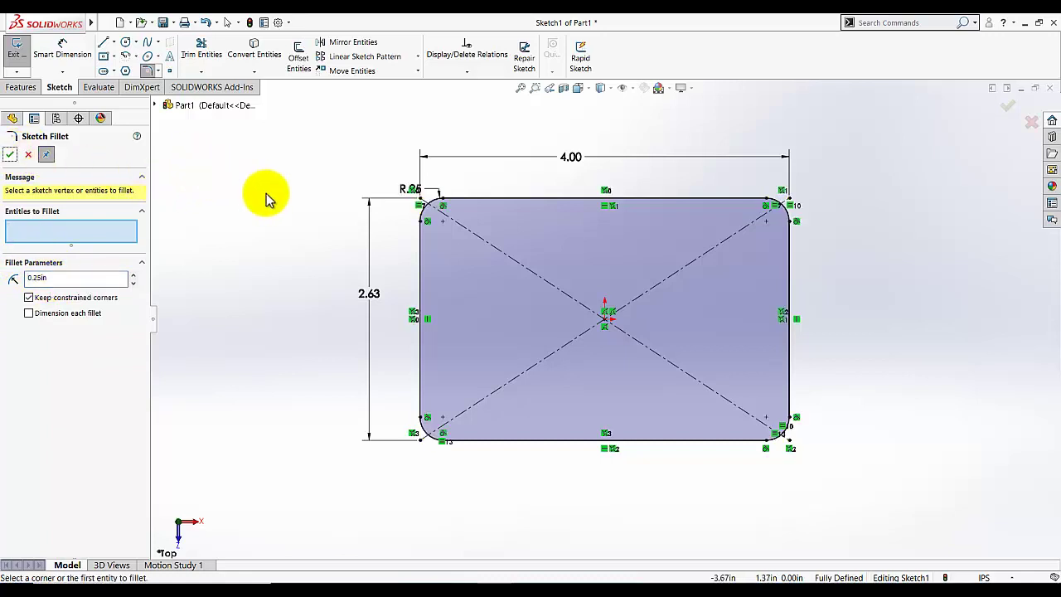
left_click(10, 155)
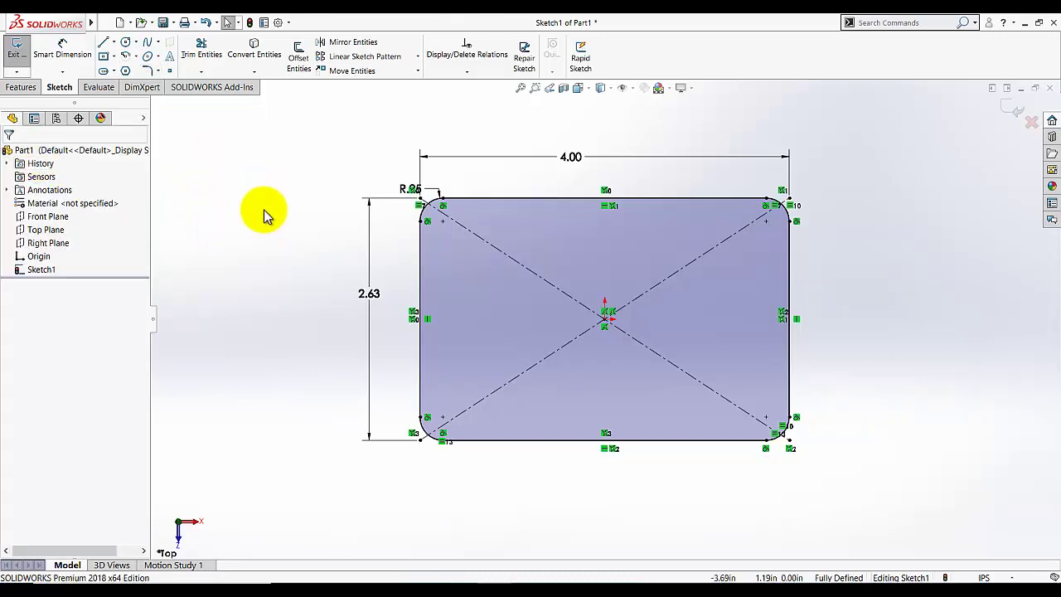
Step: Exit the rounded rectangle sketch, keeping its changes
left_click(19, 55)
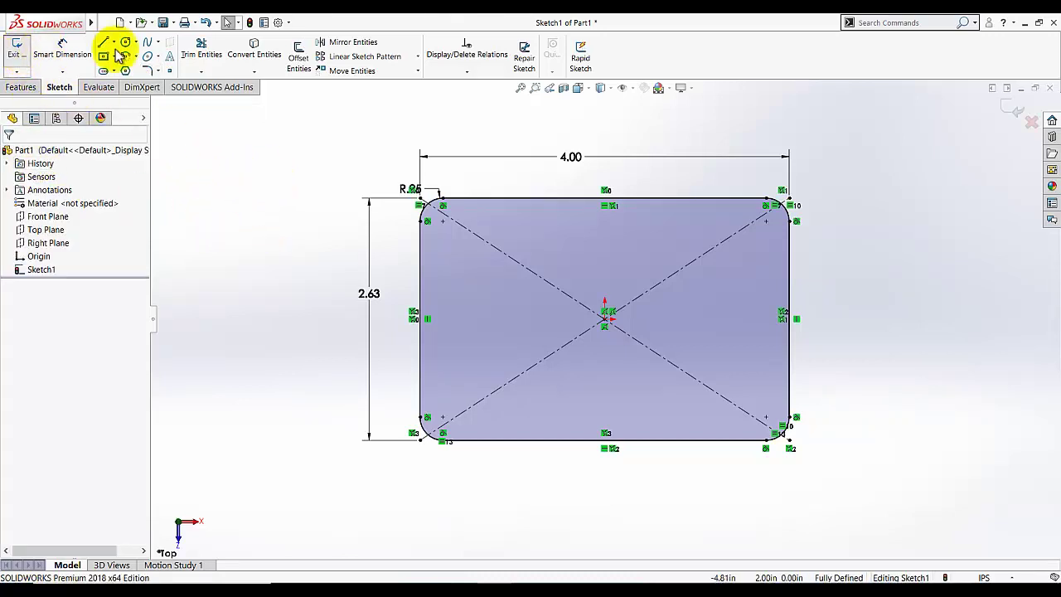
left_click(1007, 106)
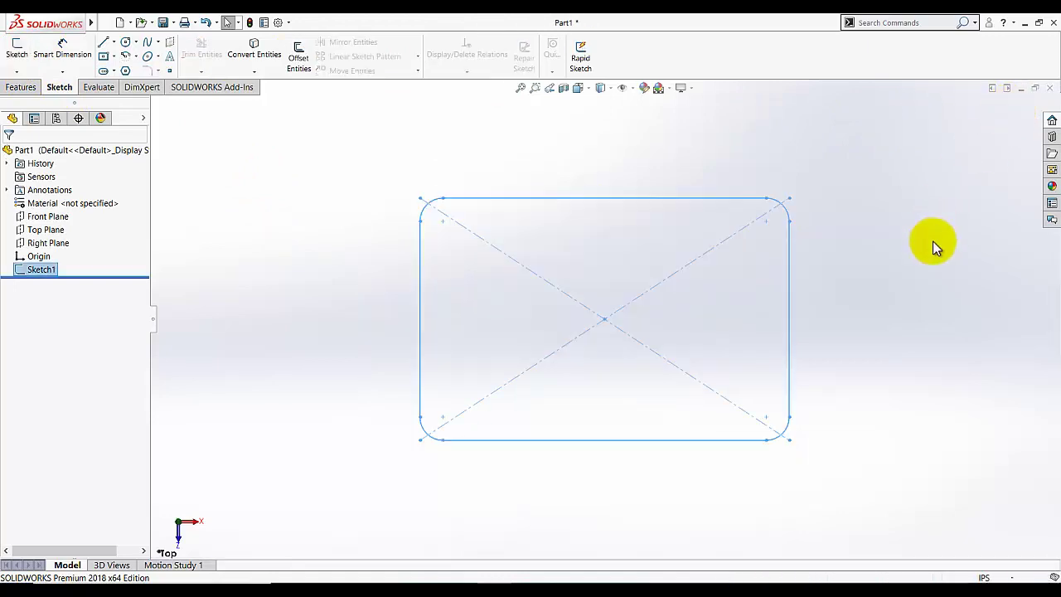
left_click(581, 89)
left_click(635, 108)
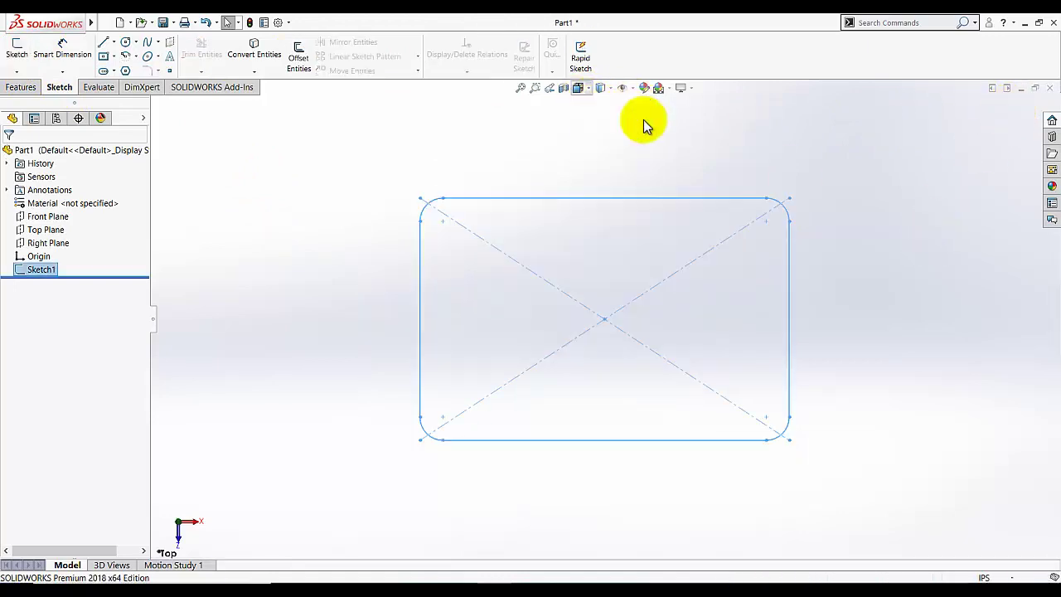
Step: Extrude the rounded rectangle sketch upward as a blind boss with a depth of 0.250 in
left_click(21, 87)
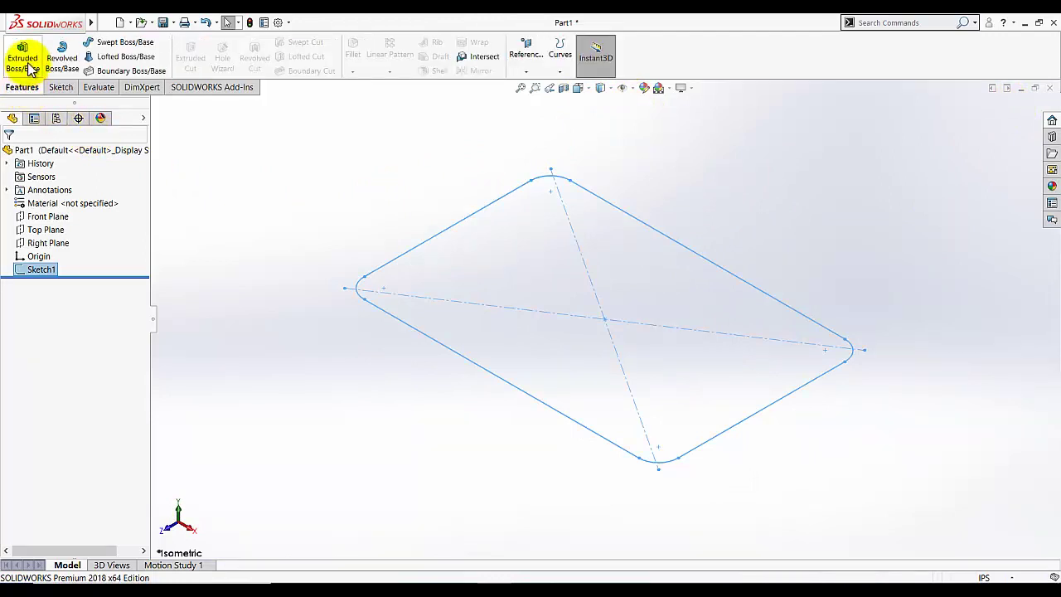
left_click(23, 57)
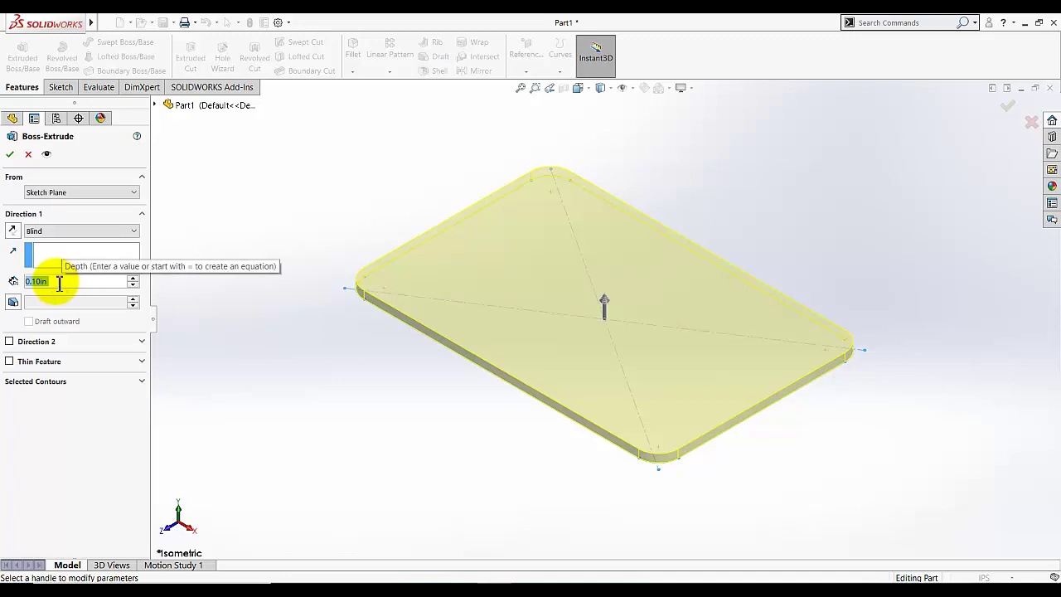
type("0.250")
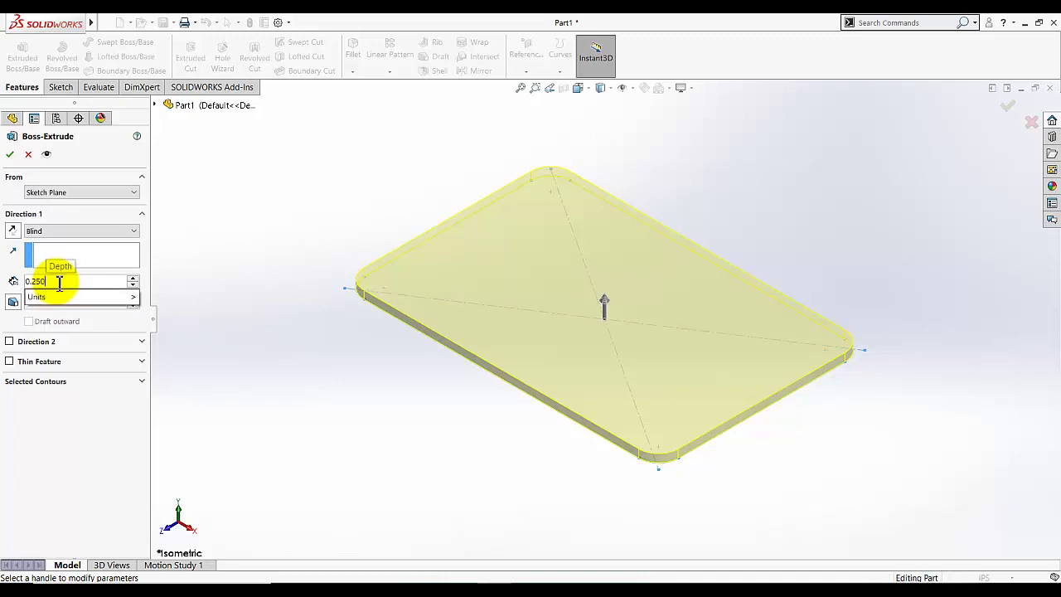
key("Return")
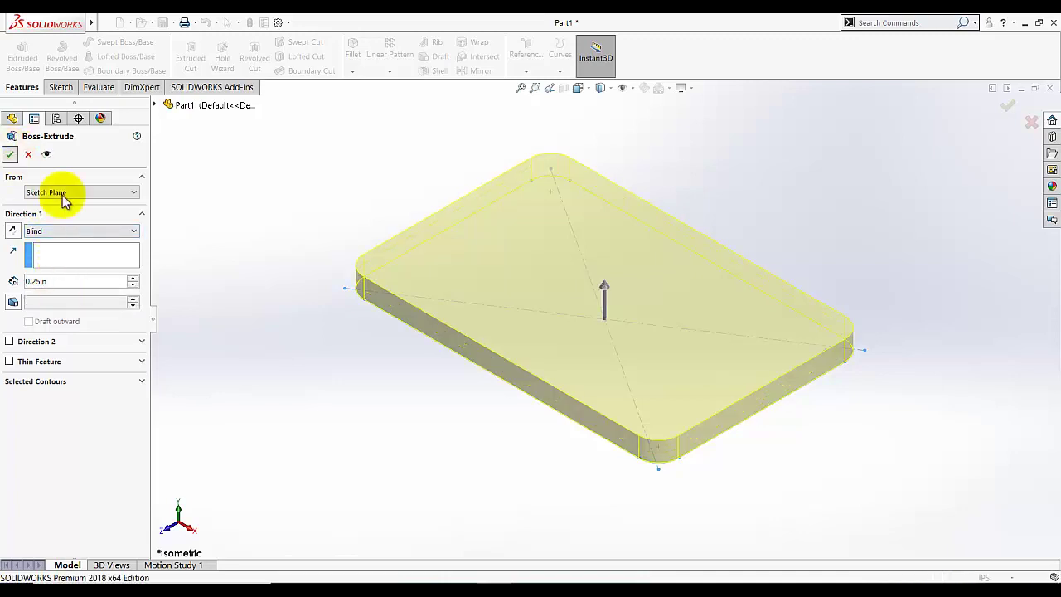
key("Return")
left_click(287, 329)
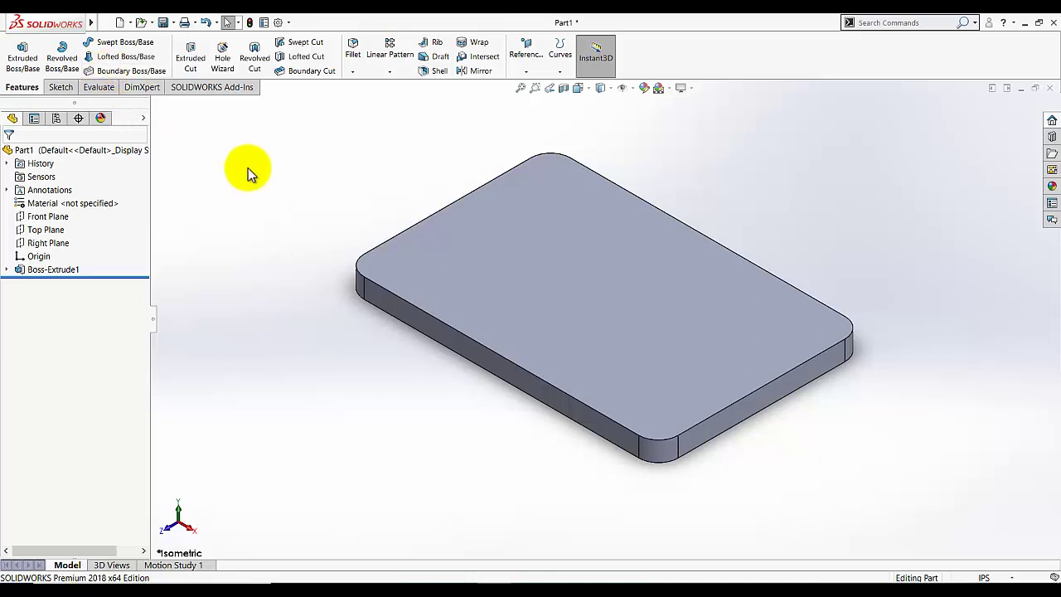
Step: Open a new sketch on the plate's top face and view it from the top
left_click(57, 88)
left_click(17, 51)
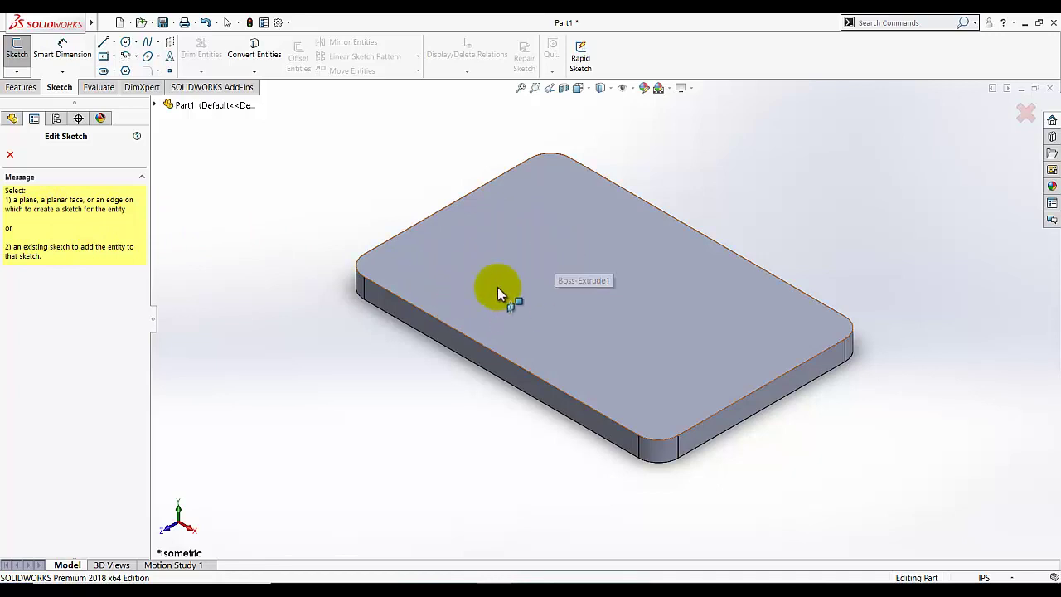
left_click(540, 254)
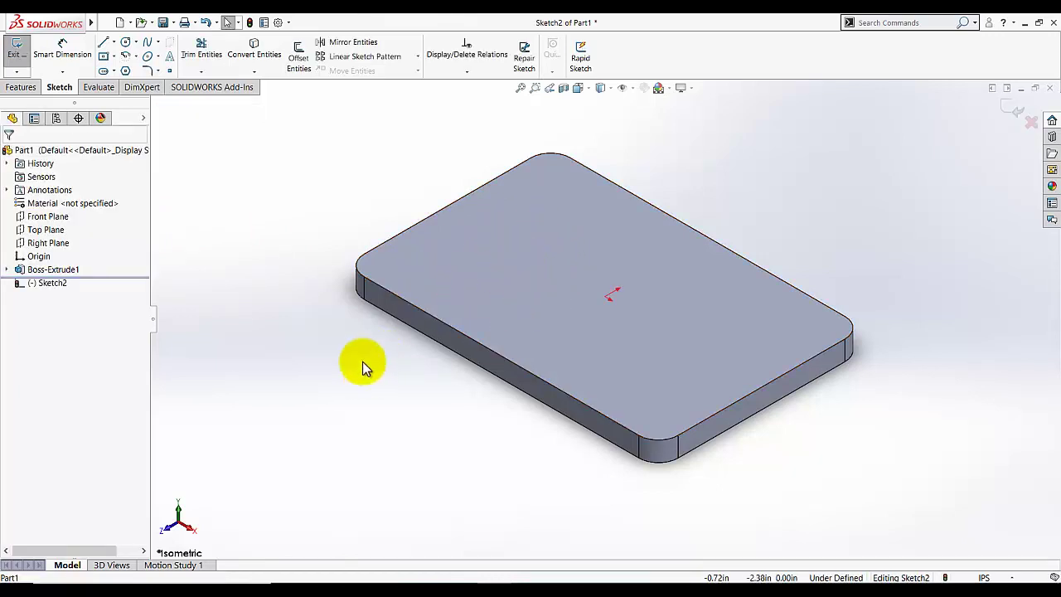
left_click(587, 88)
left_click(641, 150)
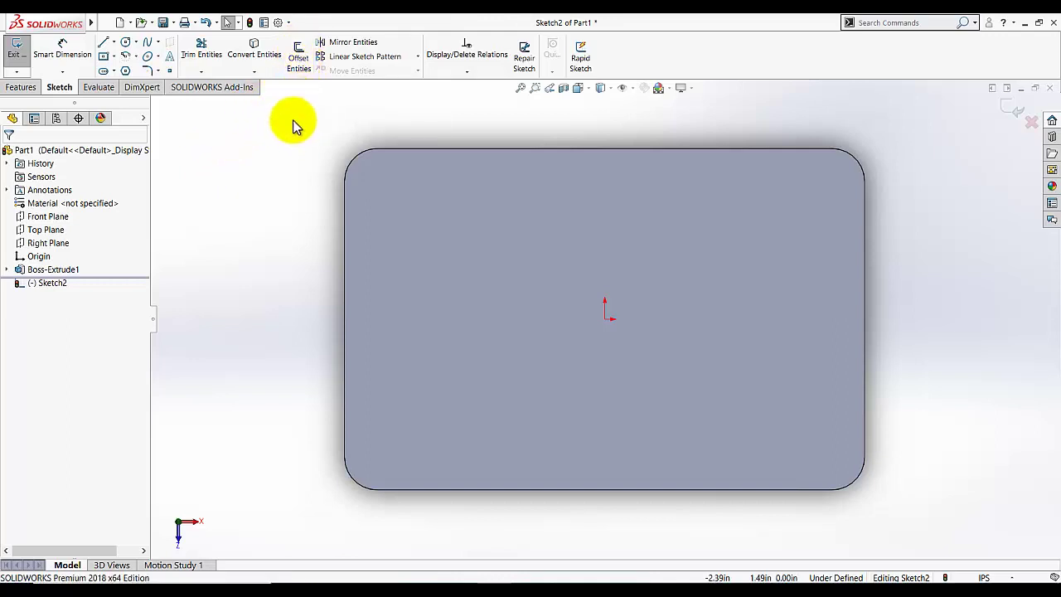
Step: Offset the plate's outer edges inward by 0.375 in with Offset Entities, creating the offset as construction geometry
left_click(298, 55)
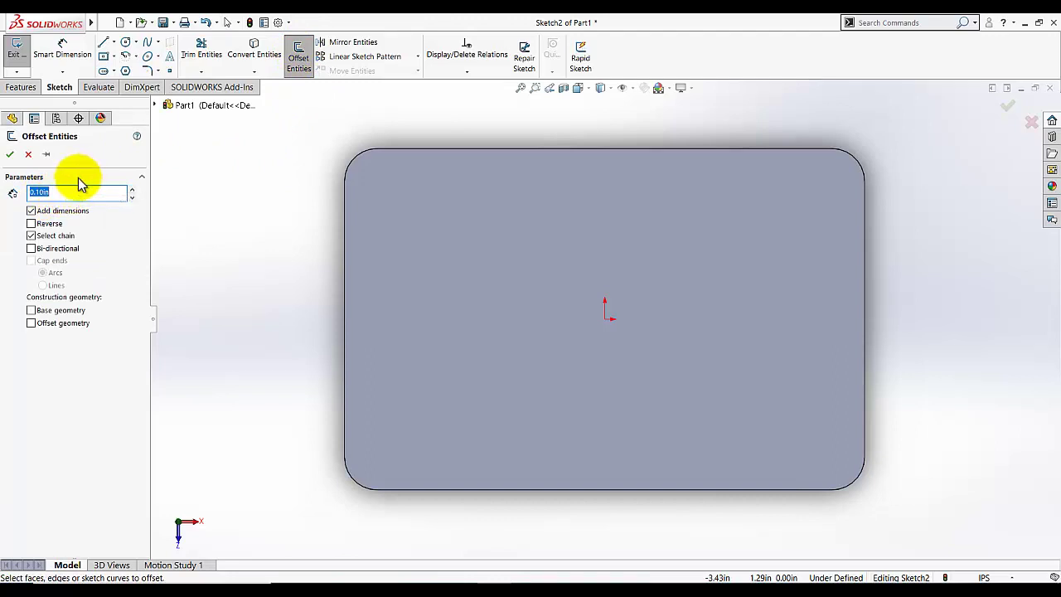
left_click(32, 323)
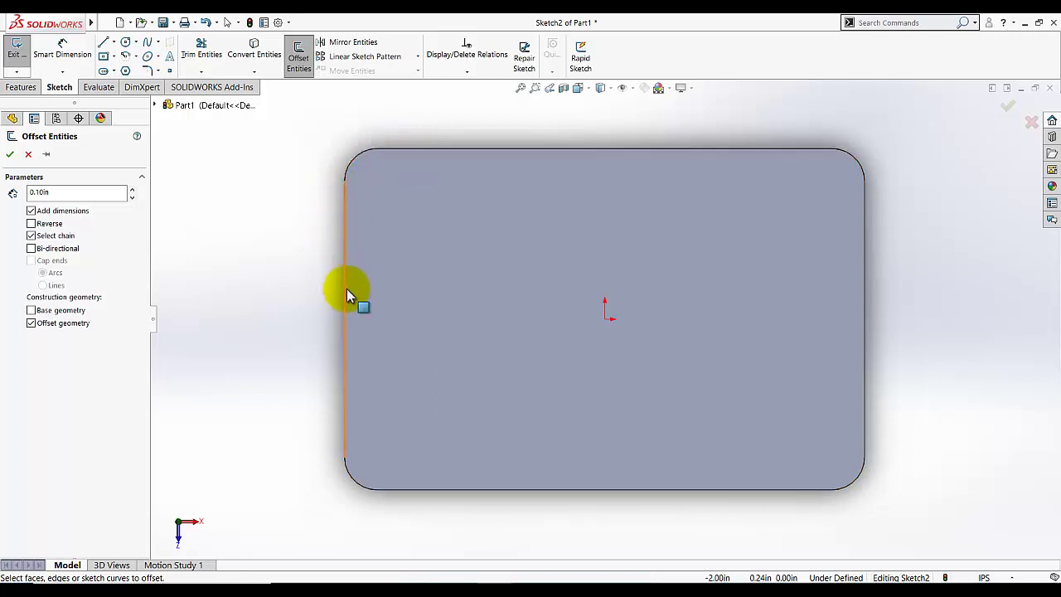
left_click(452, 150)
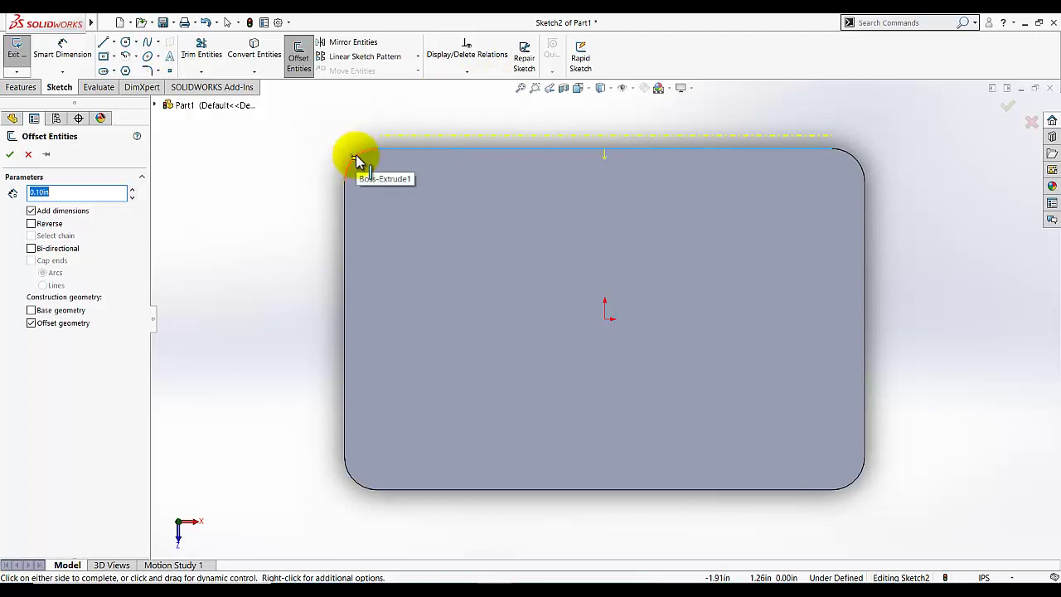
left_click(357, 160)
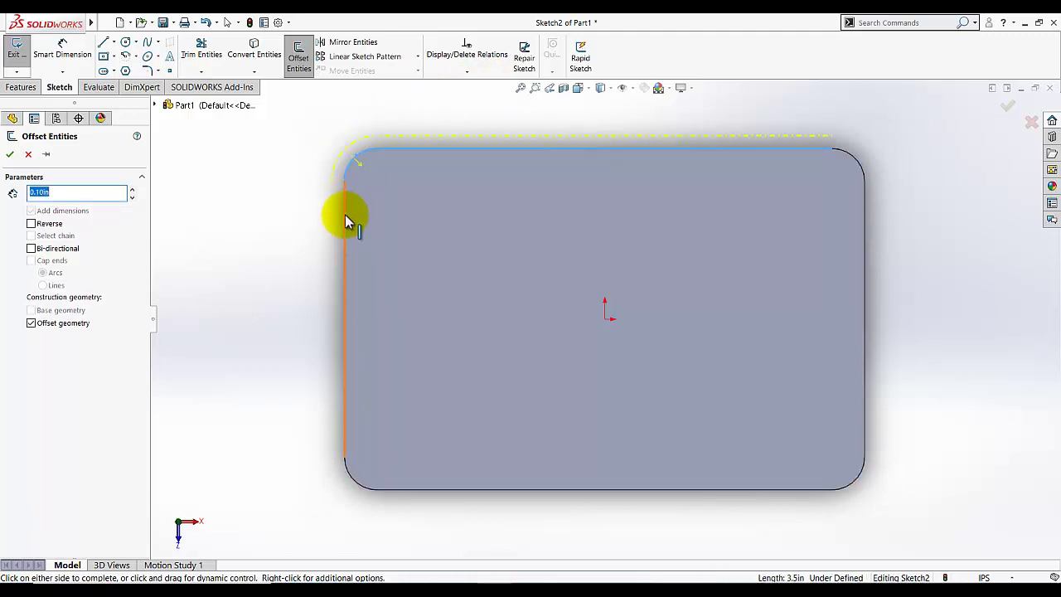
left_click(345, 216)
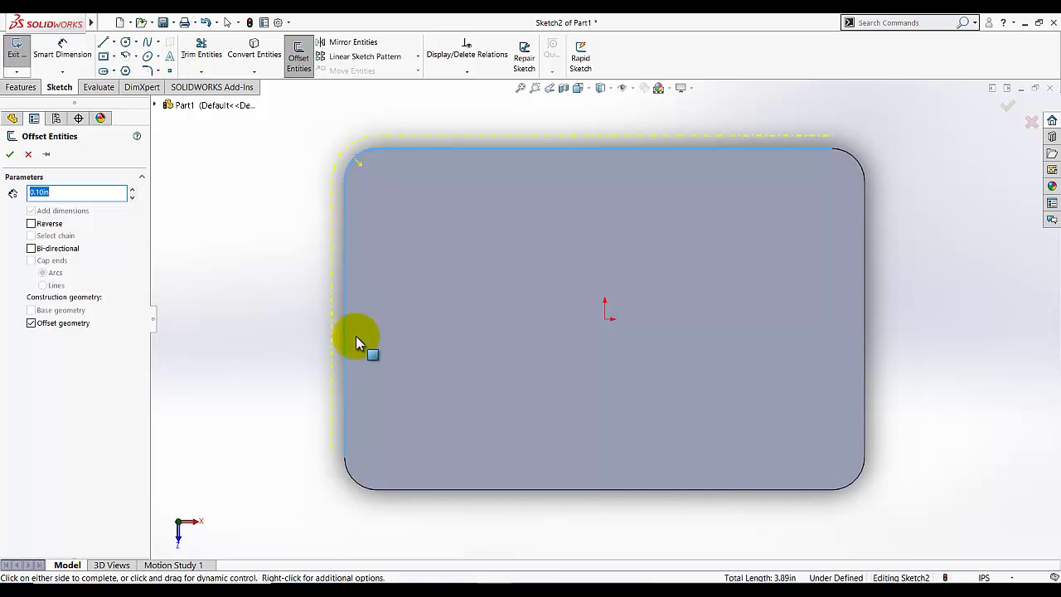
left_click(372, 488)
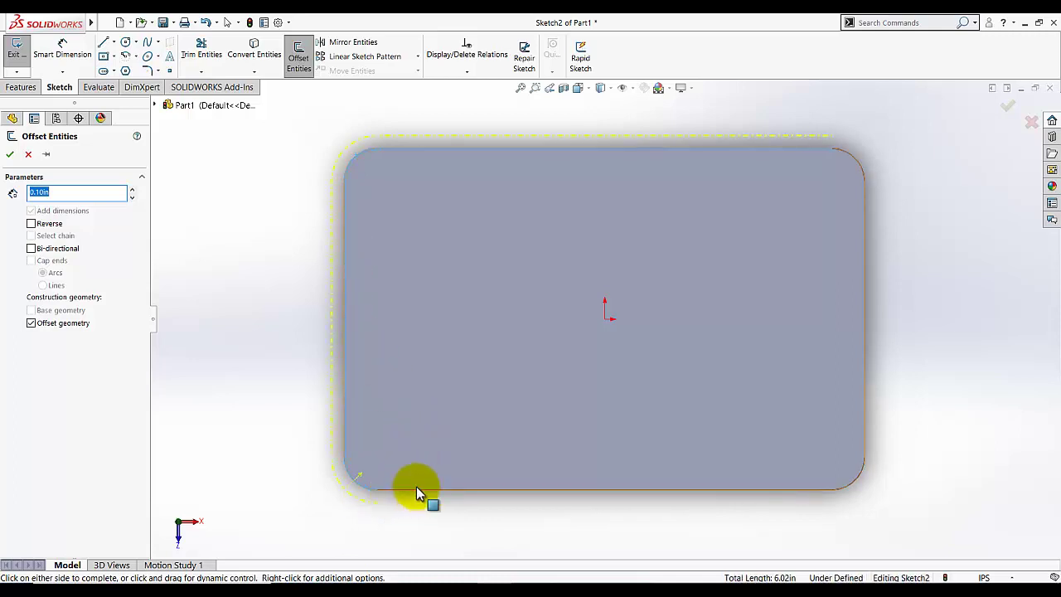
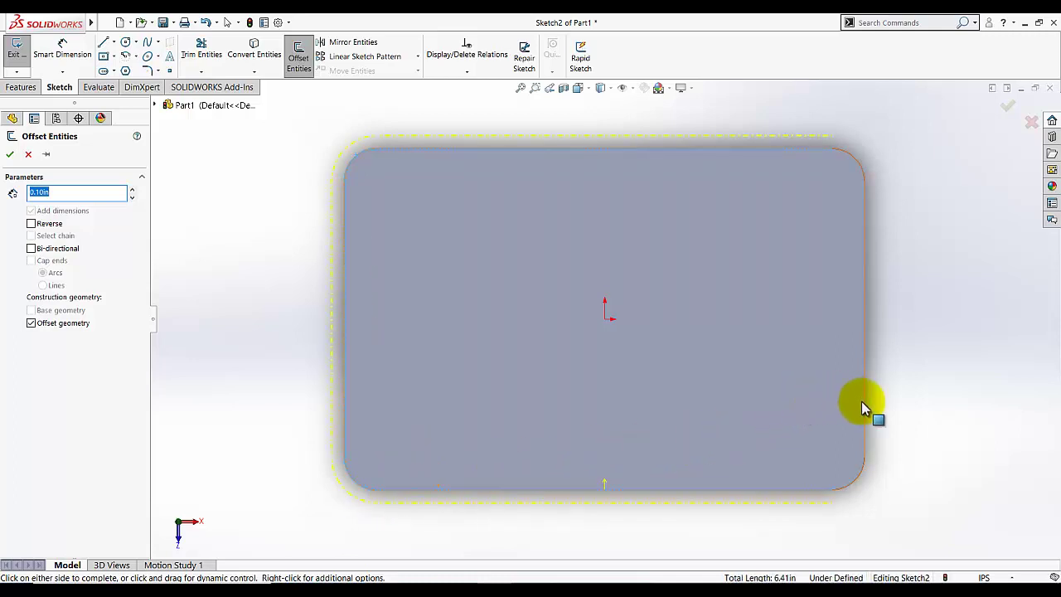
left_click(864, 407)
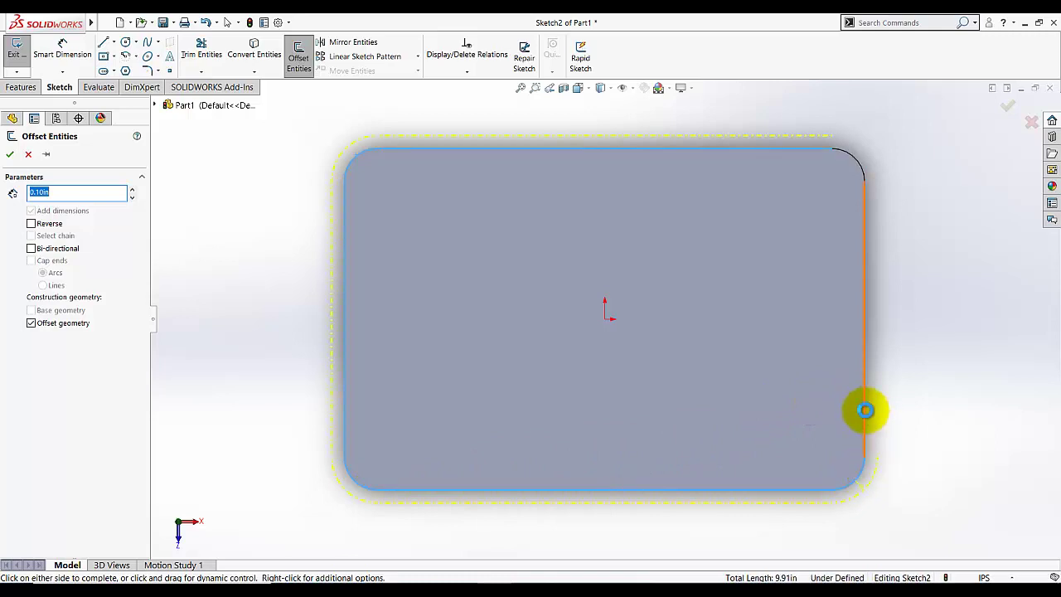
left_click(854, 162)
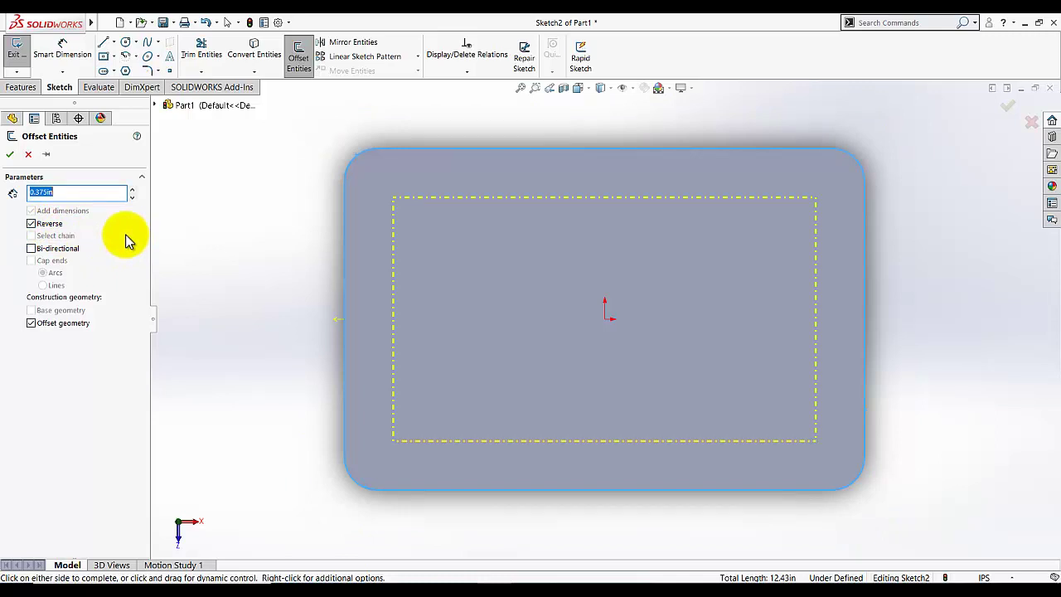
left_click(10, 155)
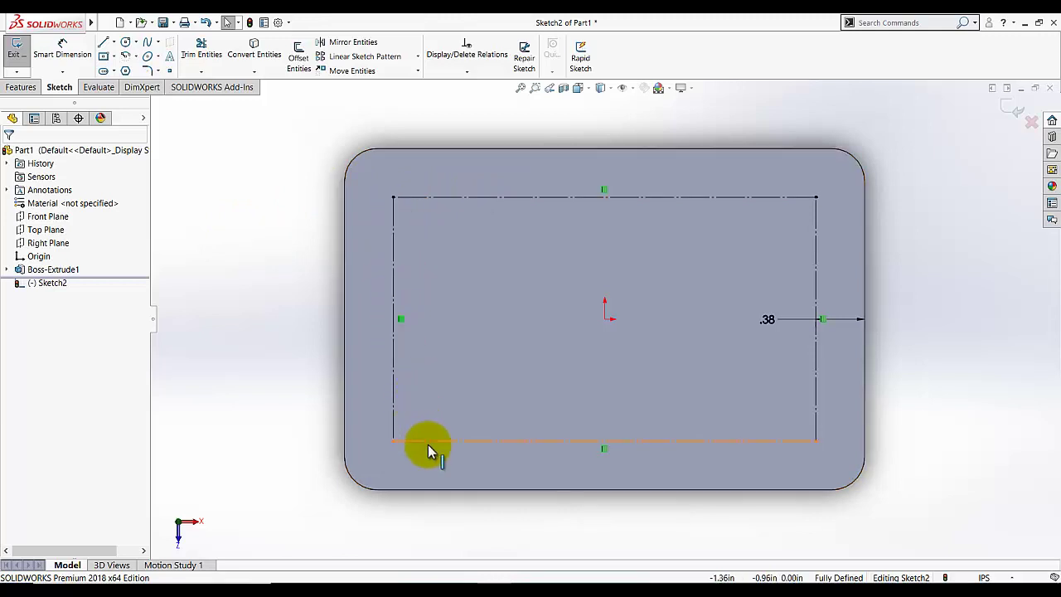
Step: Convert all four lines of the offset rectangle from construction lines to regular sketch lines
left_click(504, 198)
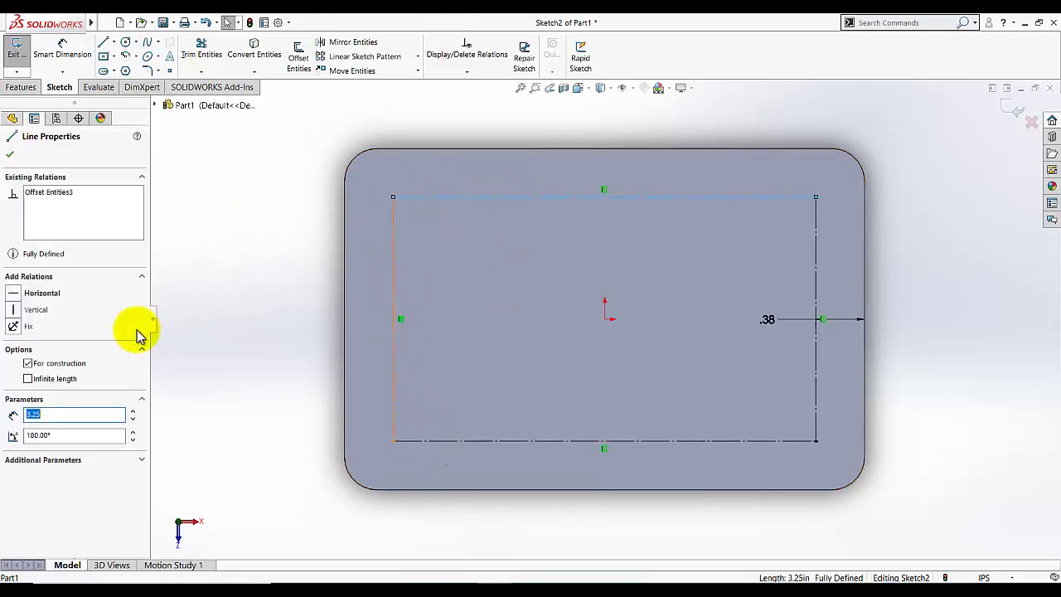
left_click(28, 363)
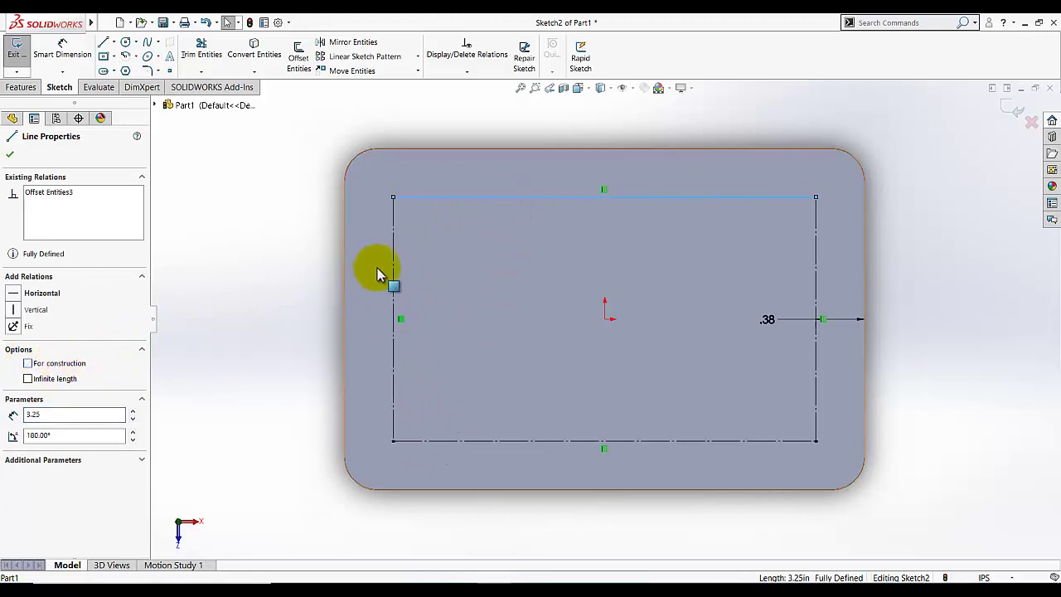
left_click(392, 266)
left_click(28, 364)
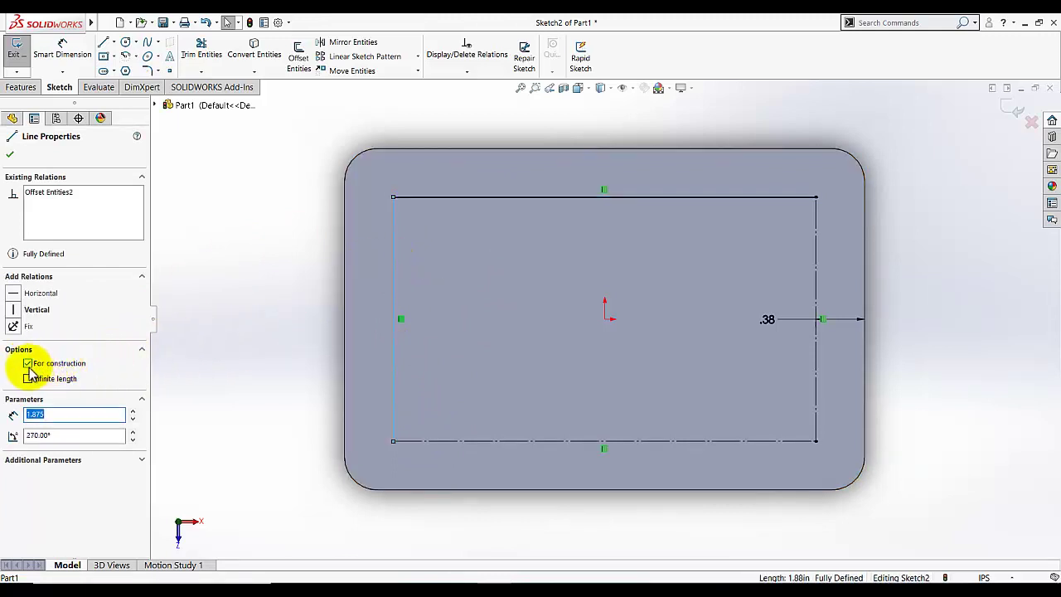
left_click(455, 441)
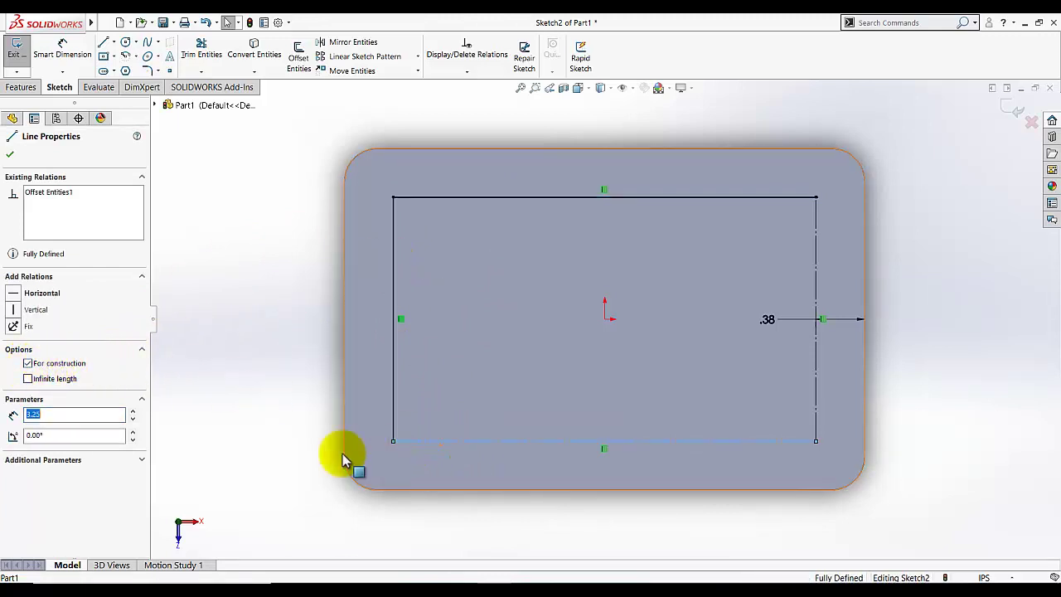
left_click(815, 341)
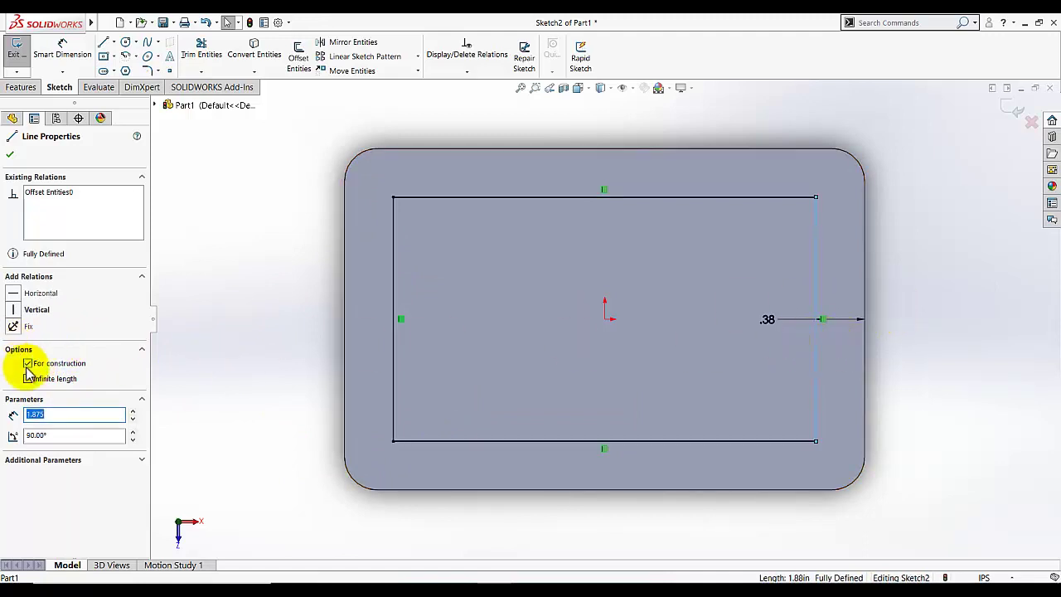
left_click(28, 363)
left_click(10, 155)
left_click(284, 251)
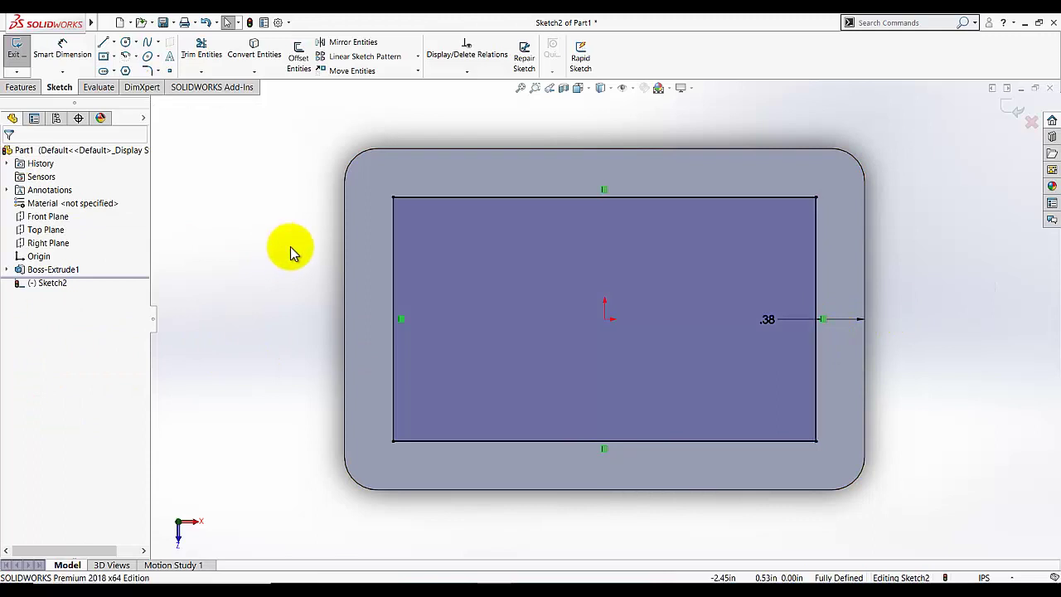
Step: Exit the offset rectangle sketch and extrude it 0.25 in upward as a boss merged with the plate
left_click(17, 61)
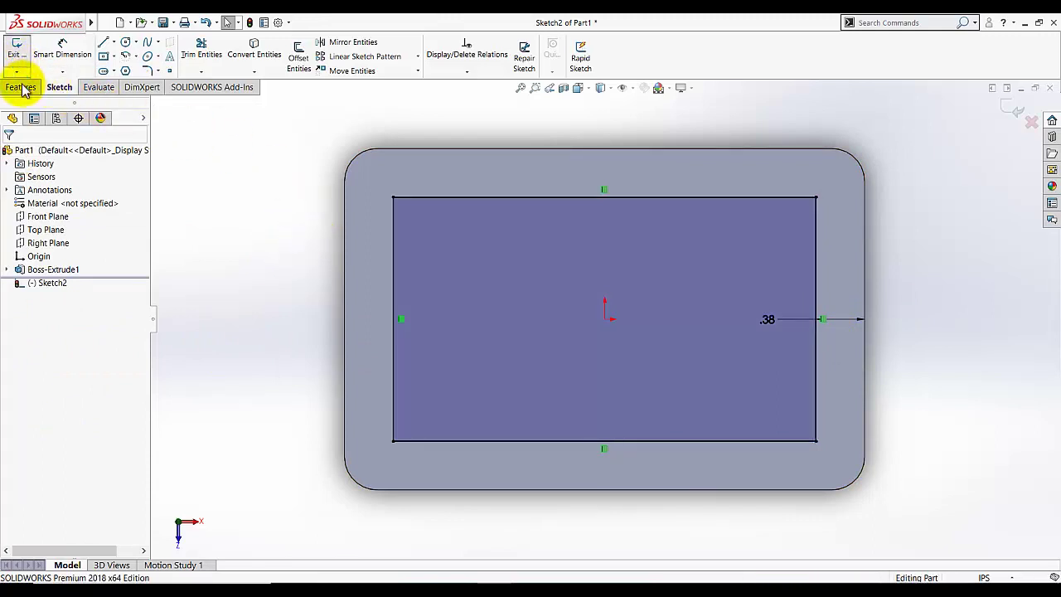
left_click(583, 89)
left_click(642, 119)
left_click(20, 87)
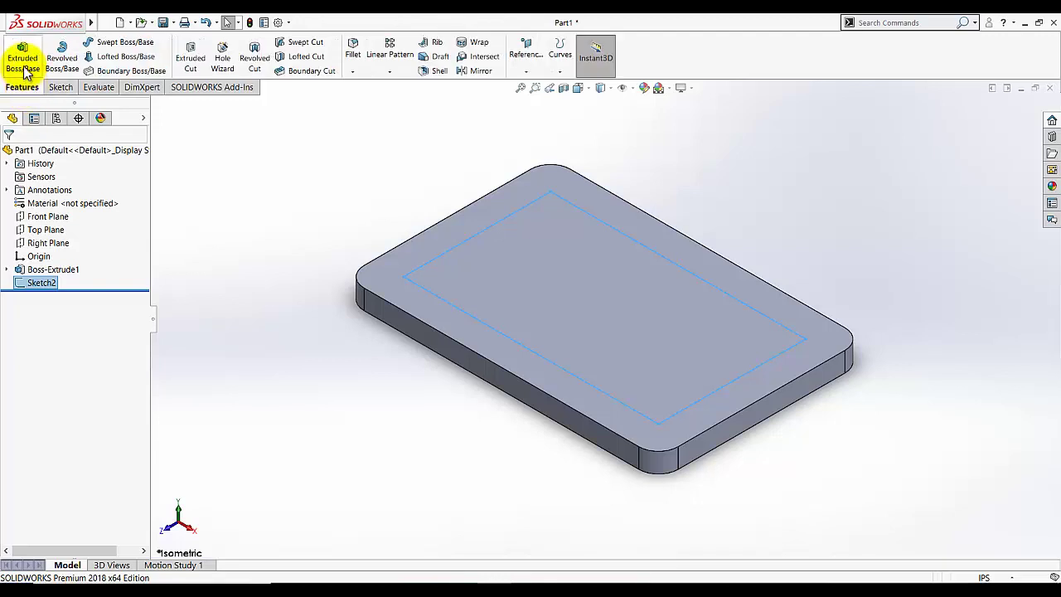
left_click(23, 60)
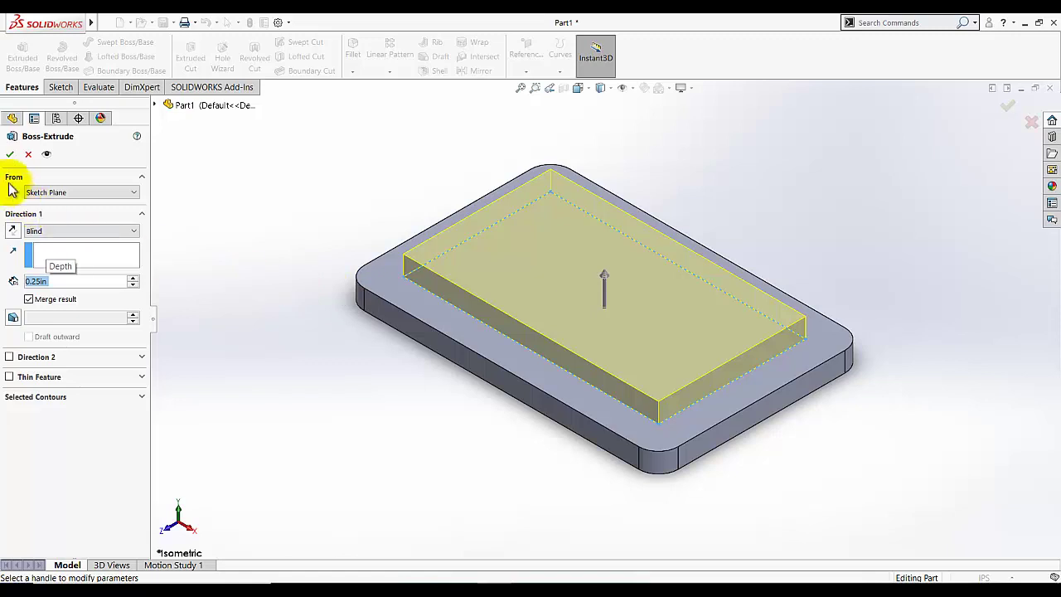
left_click(10, 154)
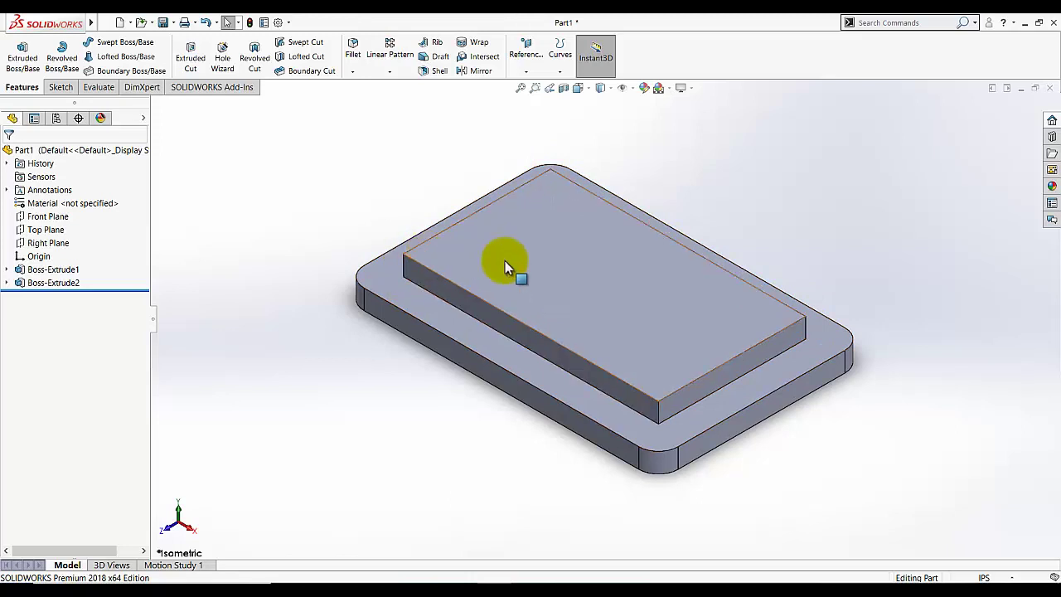
Step: Open a new sketch on the plate's upper face around the raised block and view it from the top
left_click(59, 87)
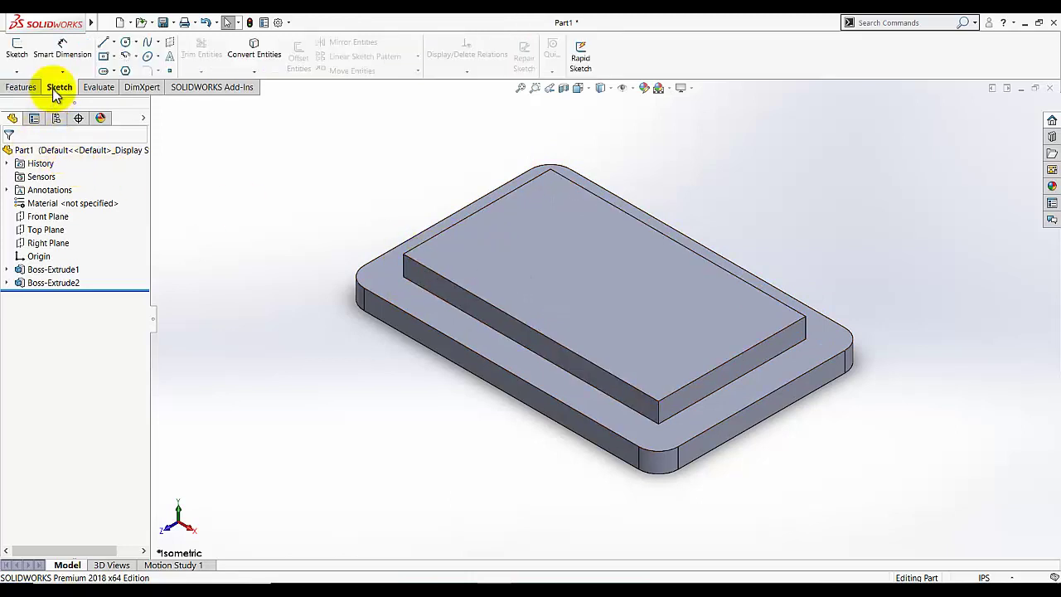
left_click(16, 51)
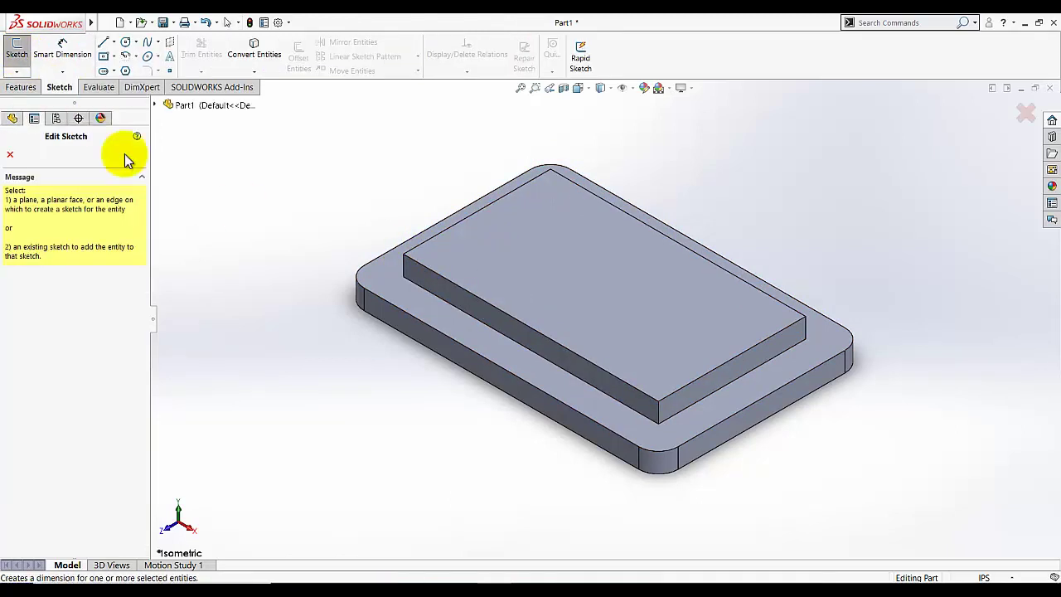
left_click(391, 283)
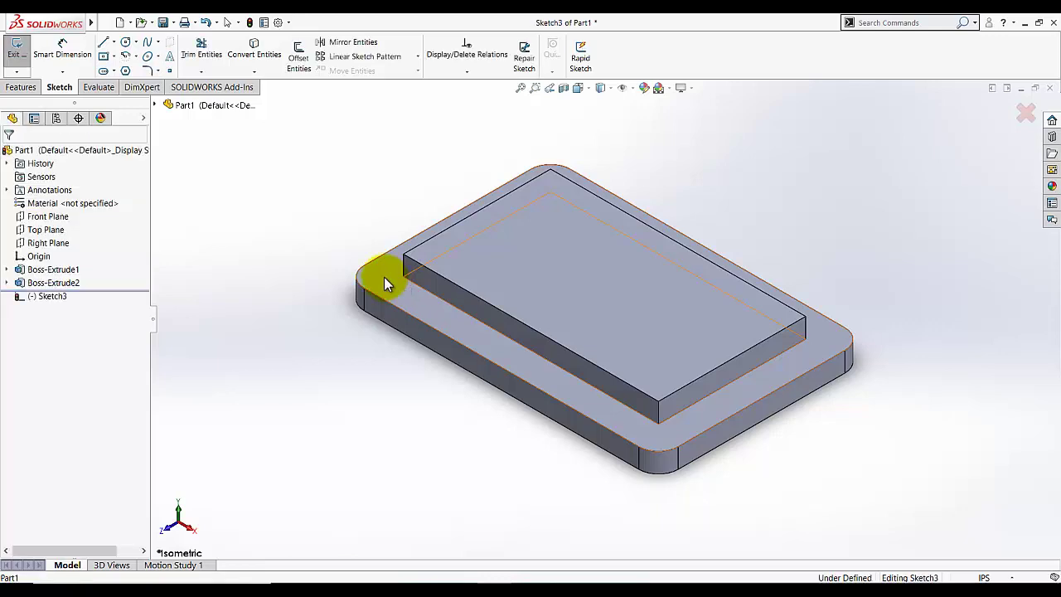
left_click(578, 88)
left_click(639, 146)
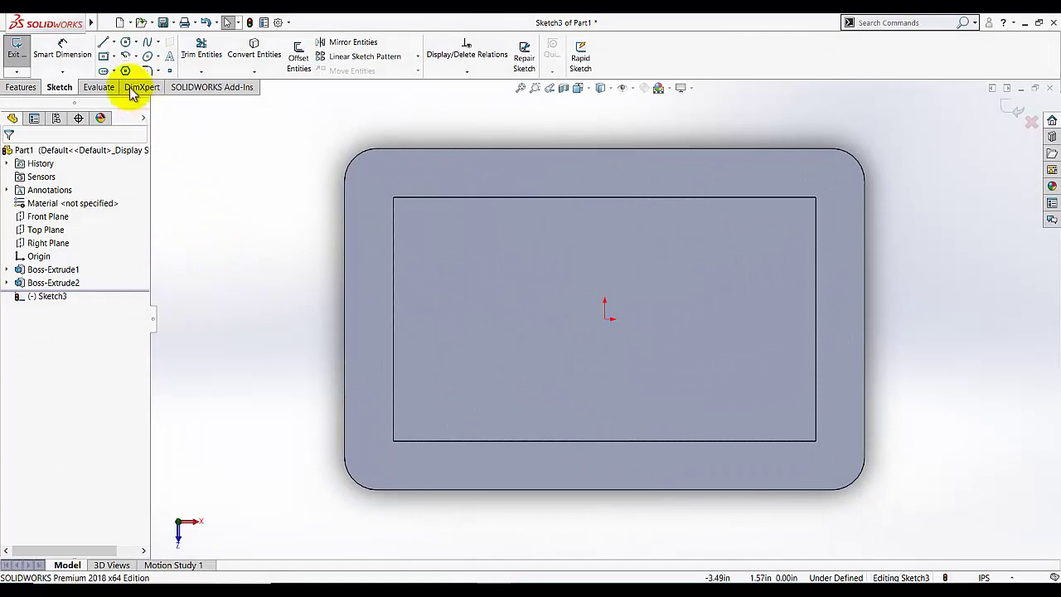
Step: Sketch a circle of about 0.20 in radius centred on the raised block's upper-right corner
left_click(125, 42)
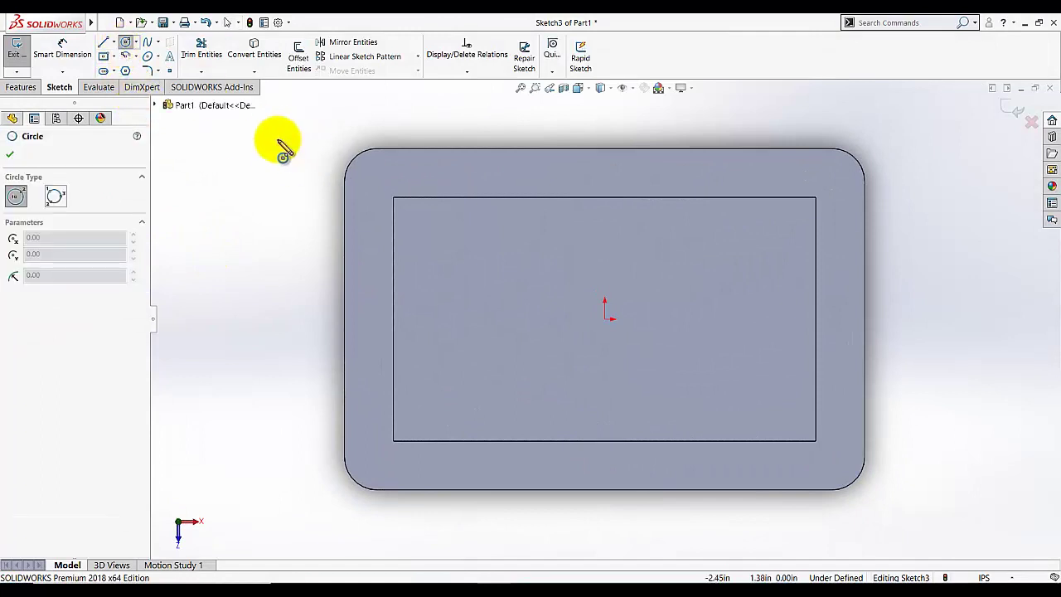
left_click(816, 198)
left_click(833, 179)
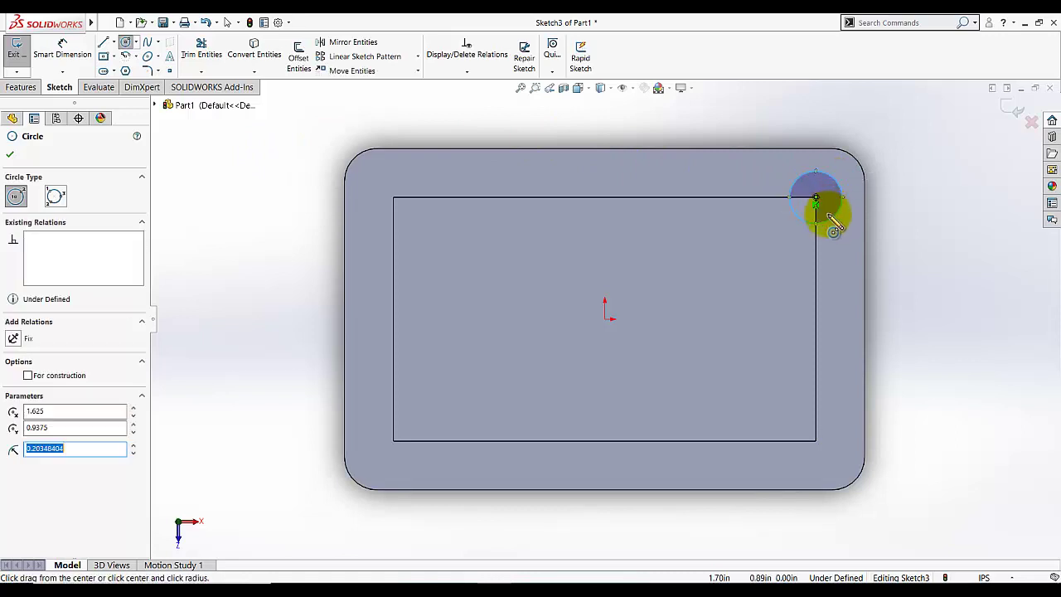
left_click(816, 441)
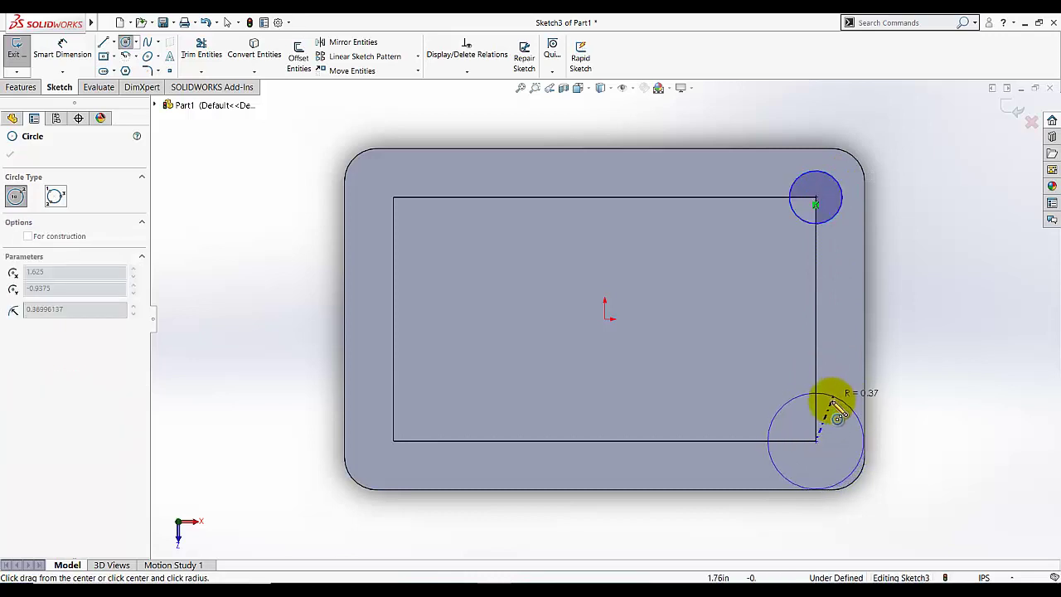
left_click(829, 408)
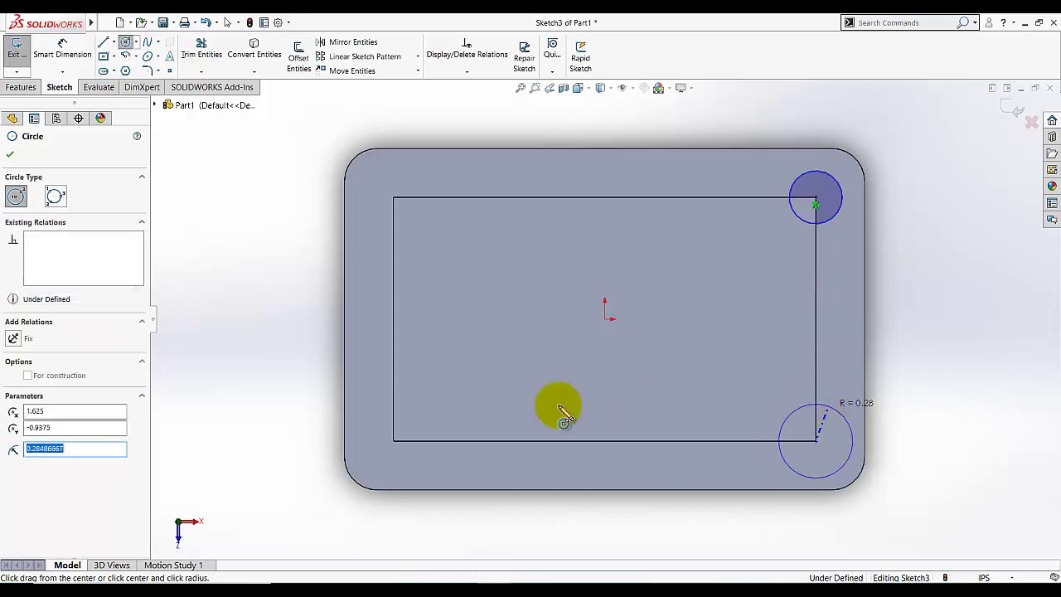
left_click(10, 154)
left_click_drag(928, 371, 734, 515)
key("Delete")
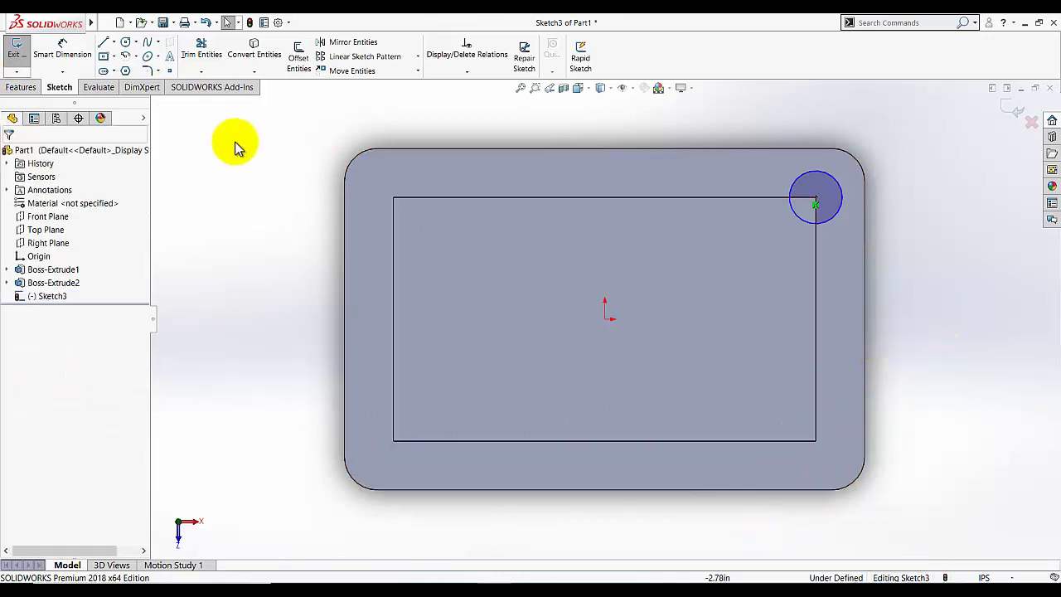
Step: Draw a horizontal centerline from the origin to beyond the plate's right edge
left_click(113, 42)
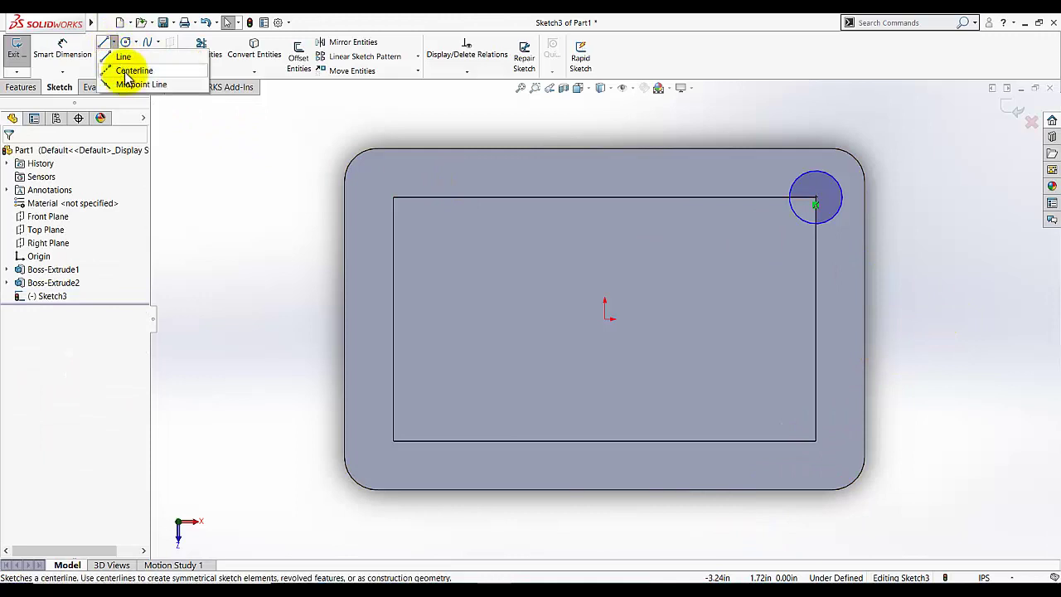
left_click(132, 70)
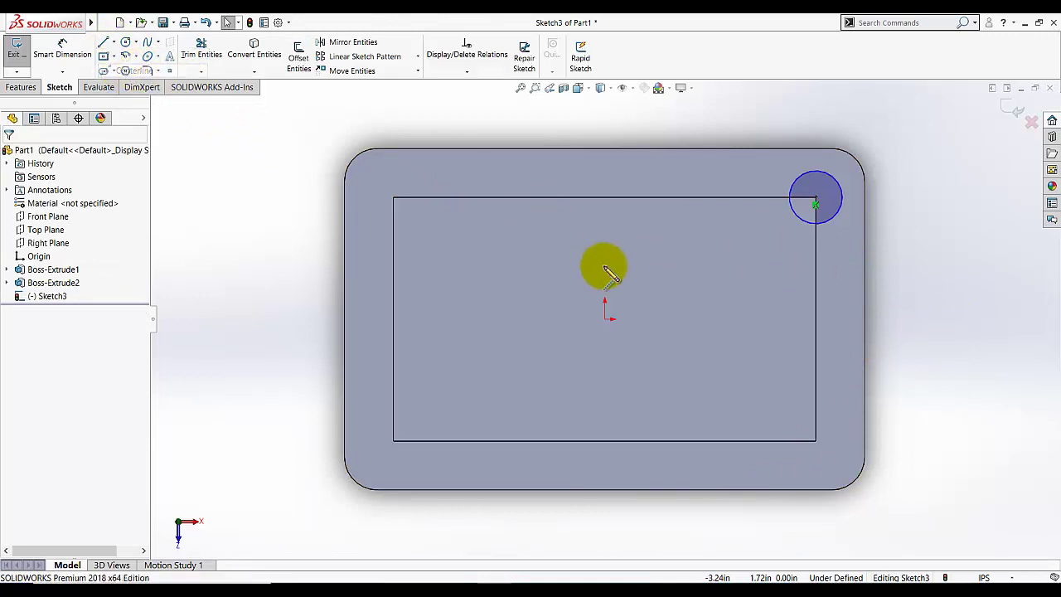
left_click(605, 319)
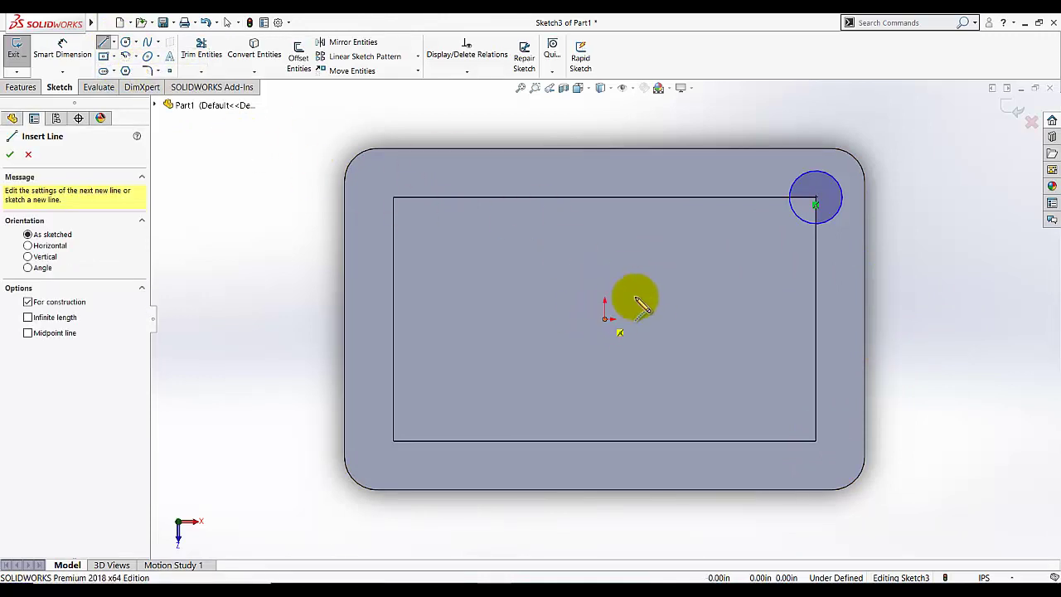
left_click(926, 319)
right_click(929, 230)
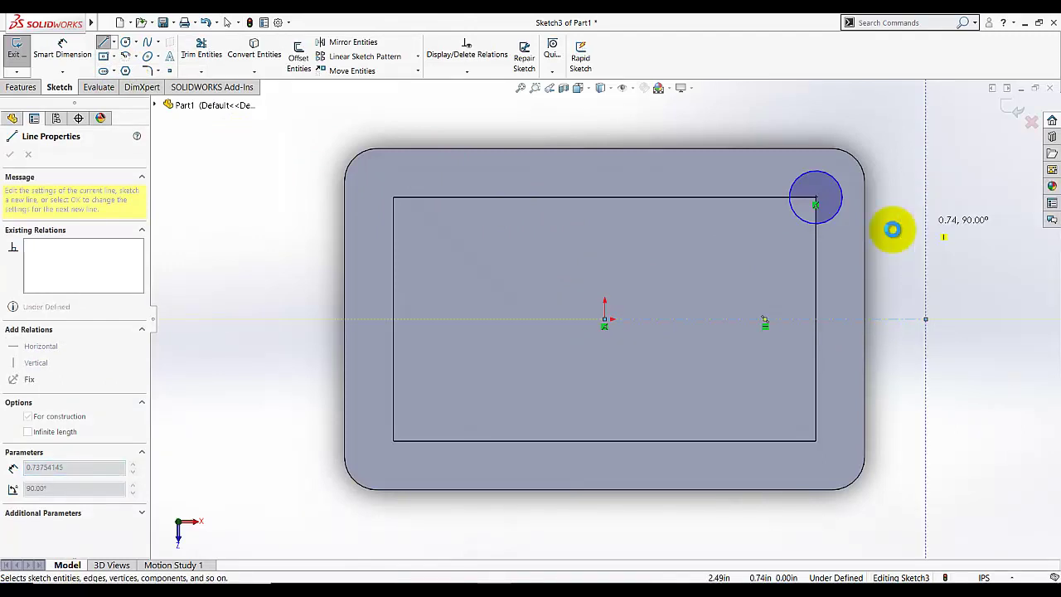
left_click(948, 229)
Step: Draw a vertical centerline from the origin to beyond the plate's upper edge
left_click(113, 43)
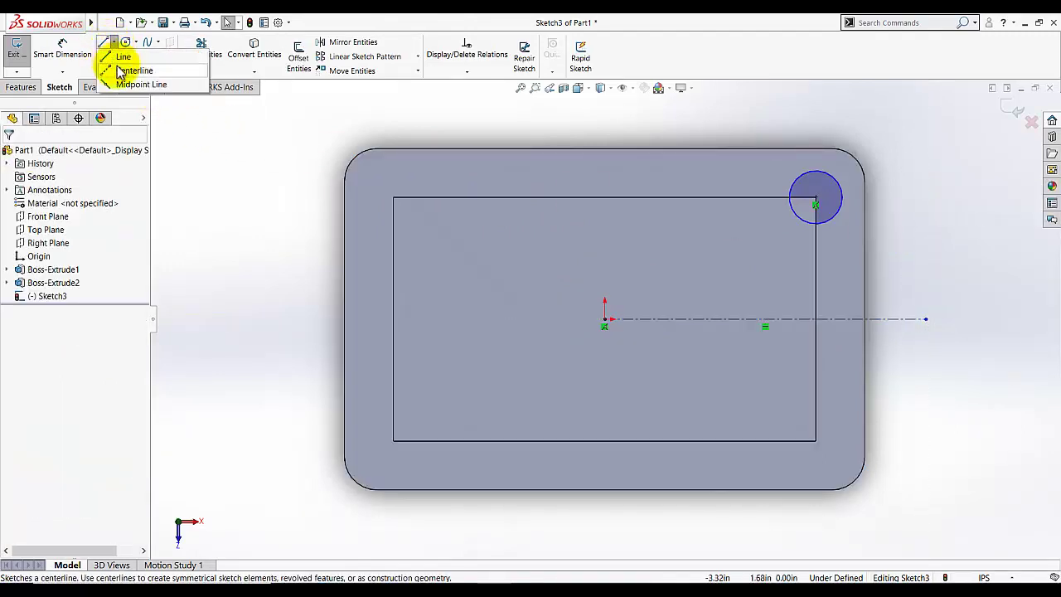
left_click(133, 71)
left_click(604, 320)
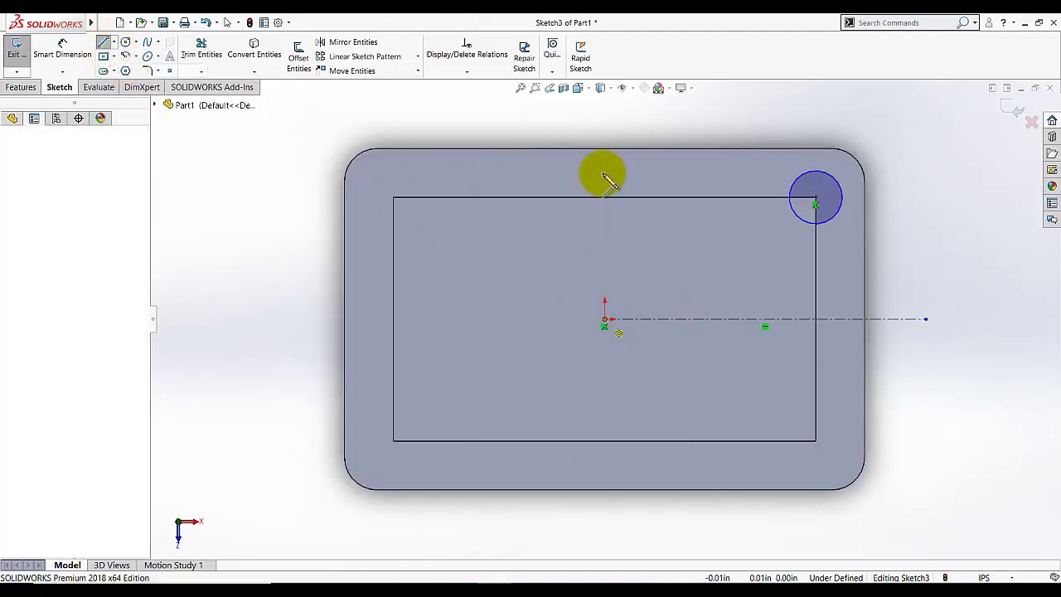
left_click(605, 116)
key("Escape")
Step: Dimension the corner circle's diameter as 0.5 in
left_click(73, 52)
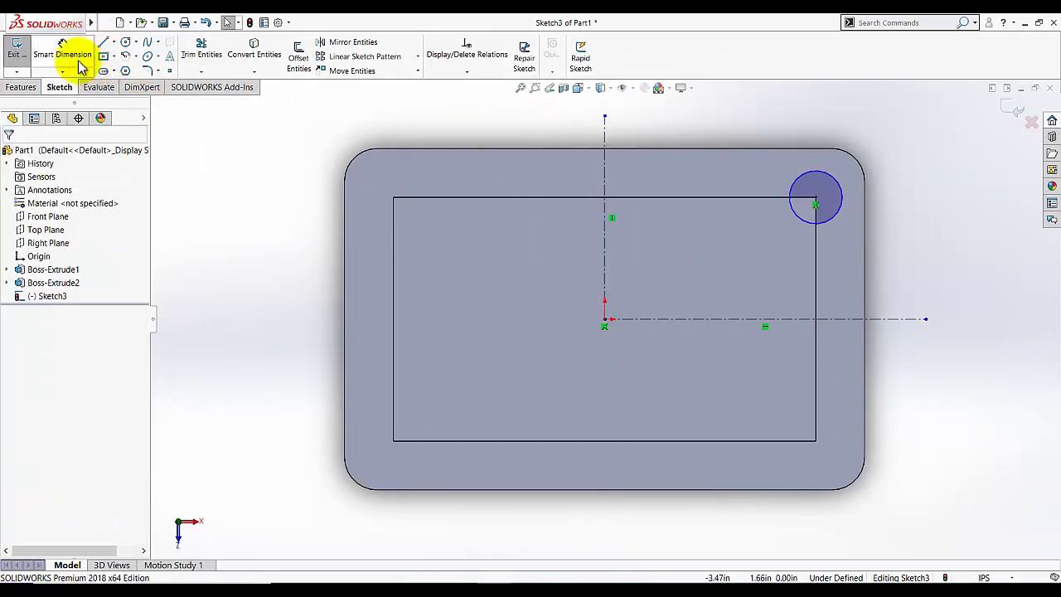
left_click(837, 176)
left_click(894, 131)
type("0.5")
key("Return")
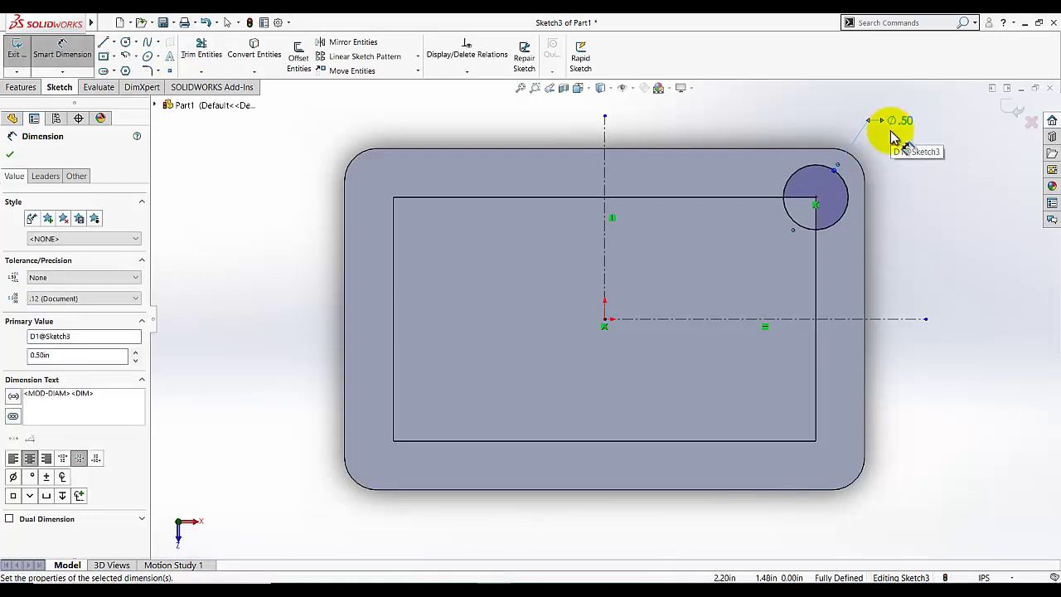
left_click(66, 48)
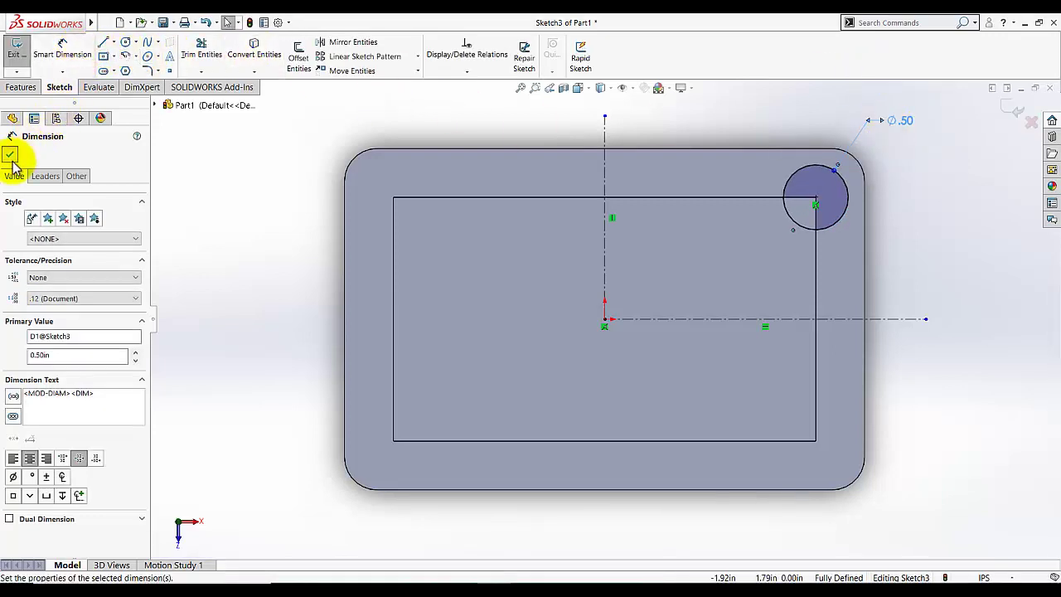
left_click(10, 155)
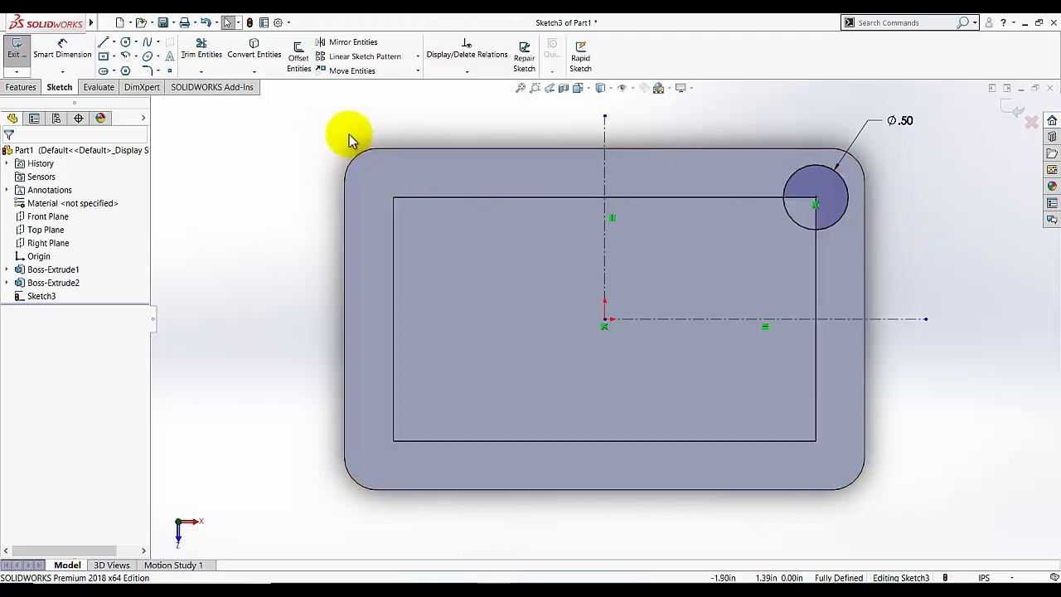
Step: Mirror the 0.5 in circle about the vertical centerline onto the block's upper-left corner, keeping the original
left_click(340, 43)
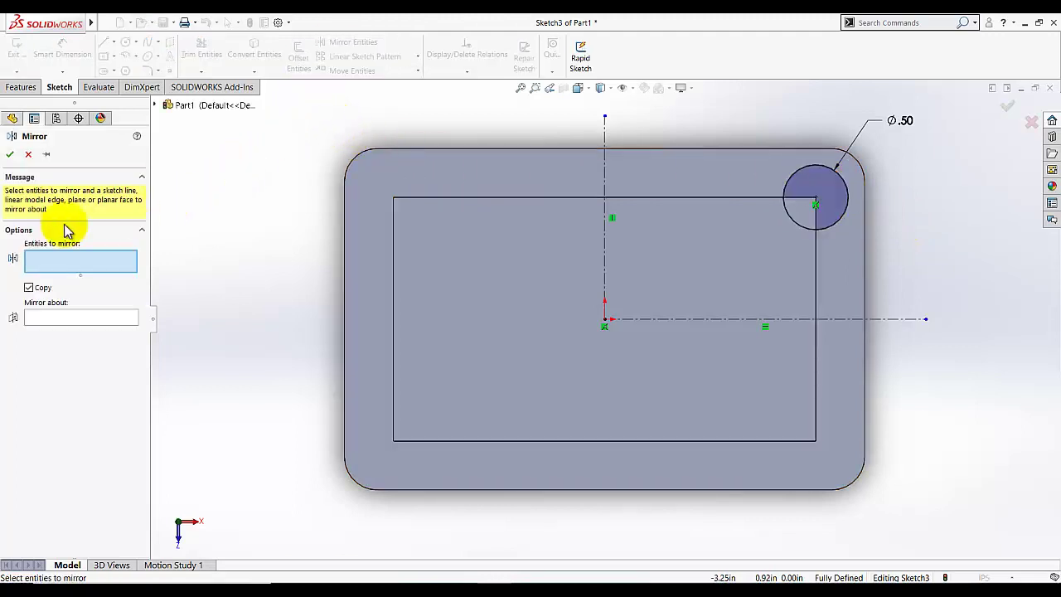
left_click(841, 173)
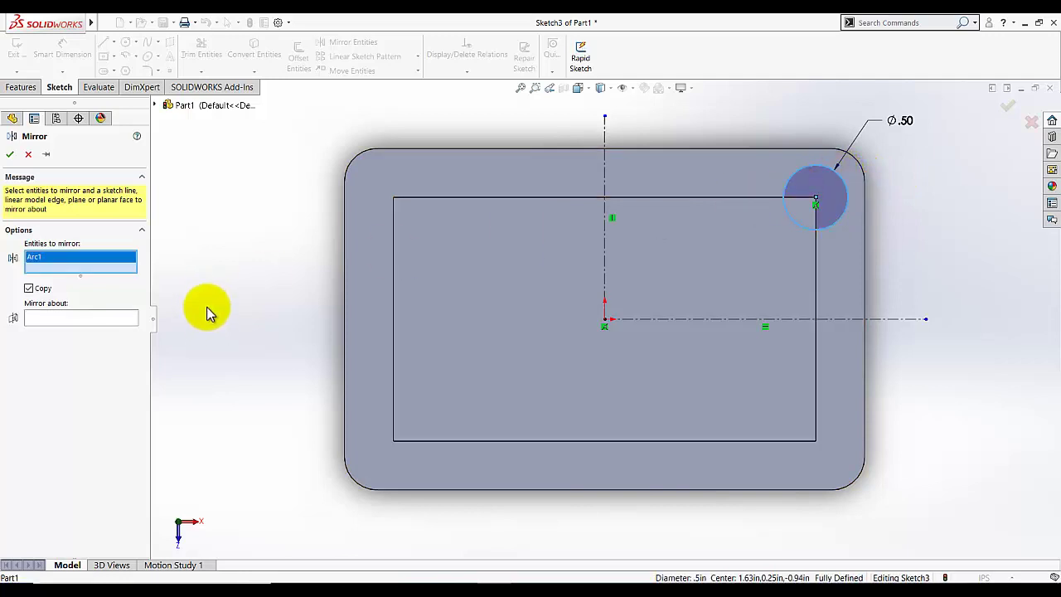
left_click(59, 316)
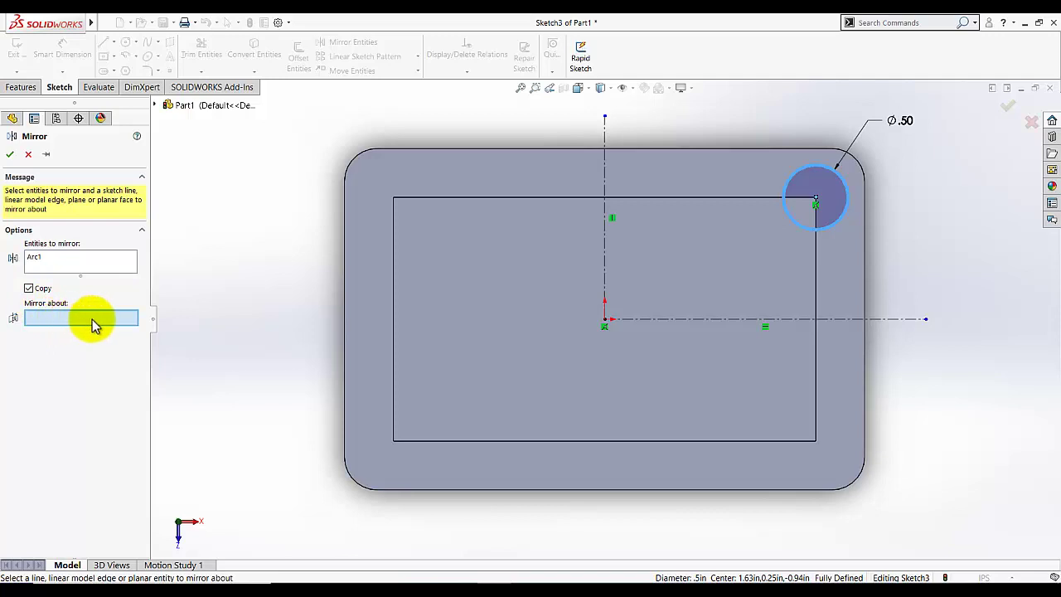
left_click(604, 126)
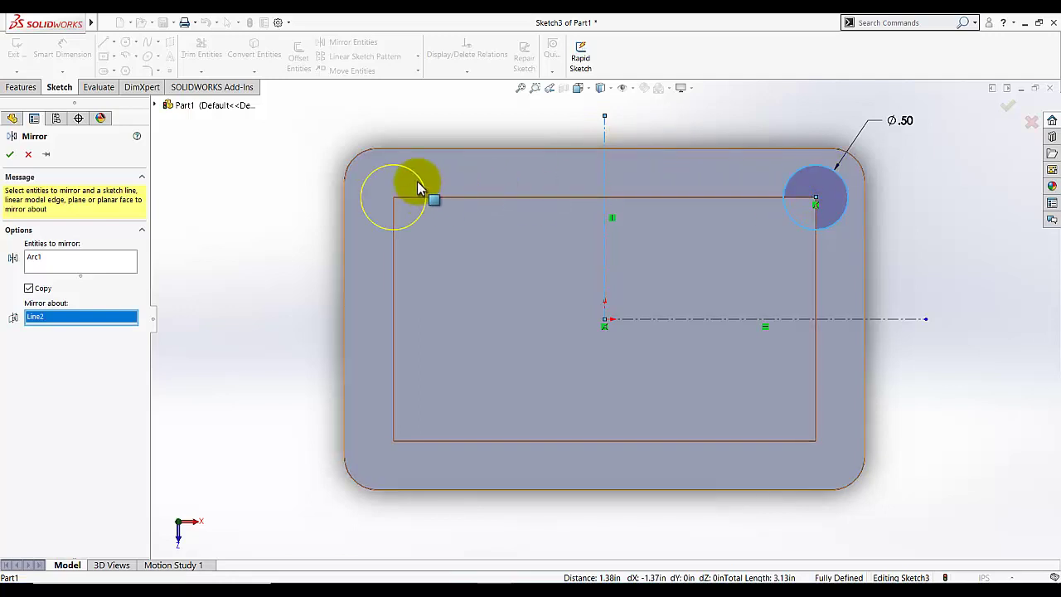
left_click(9, 155)
Step: Mirror both upper circles about the horizontal centerline onto the block's two lower corners, keeping the originals
left_click(324, 42)
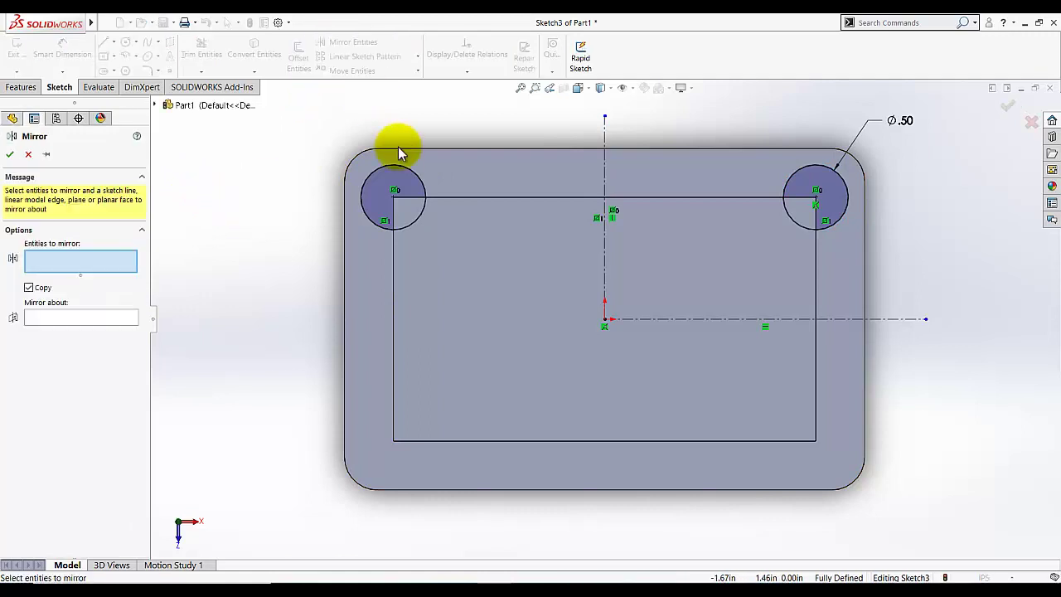
left_click(410, 177)
left_click(806, 176)
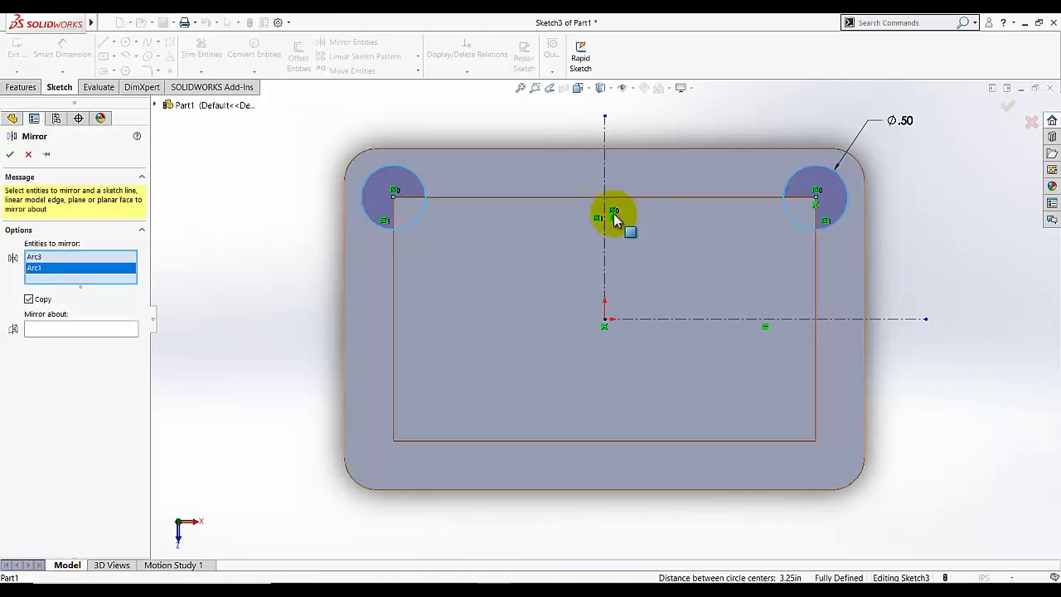
left_click(57, 327)
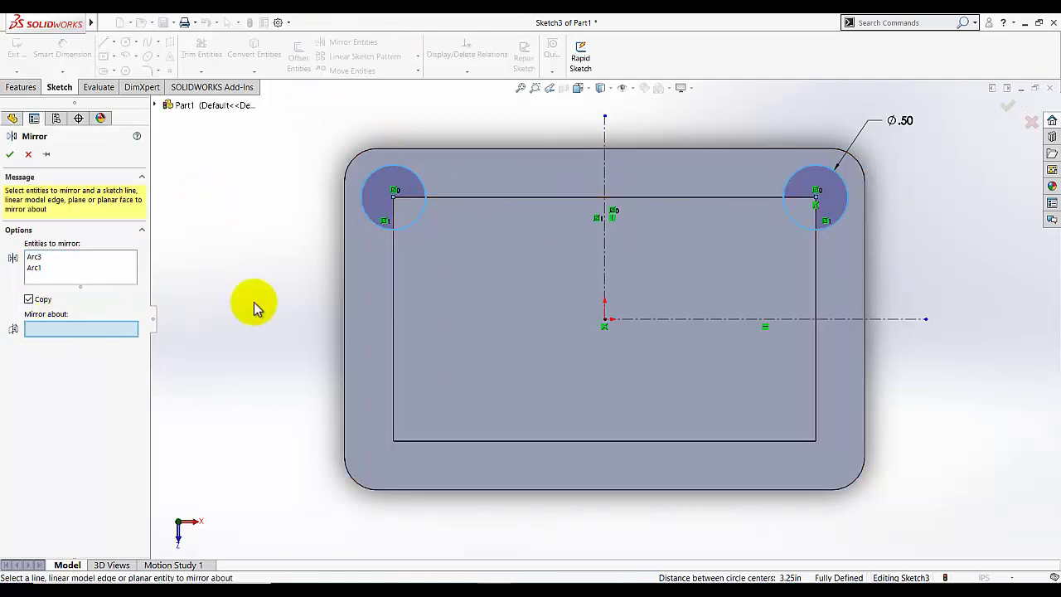
left_click(672, 319)
left_click(10, 156)
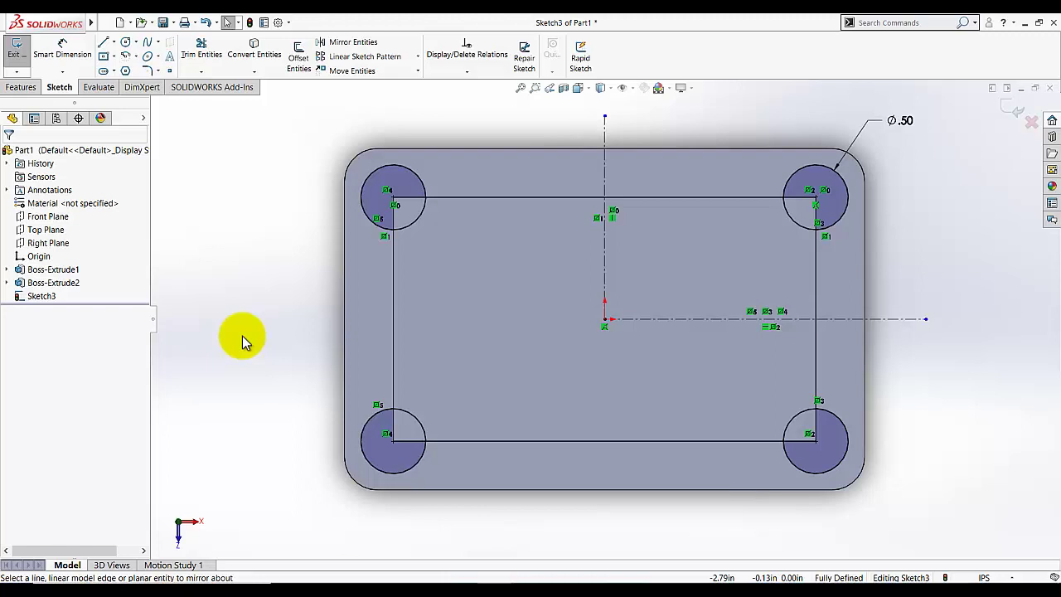
Step: Exit the corner-circle sketch and cut-extrude it Through All in the upward direction to notch the raised block's four corners
left_click(19, 48)
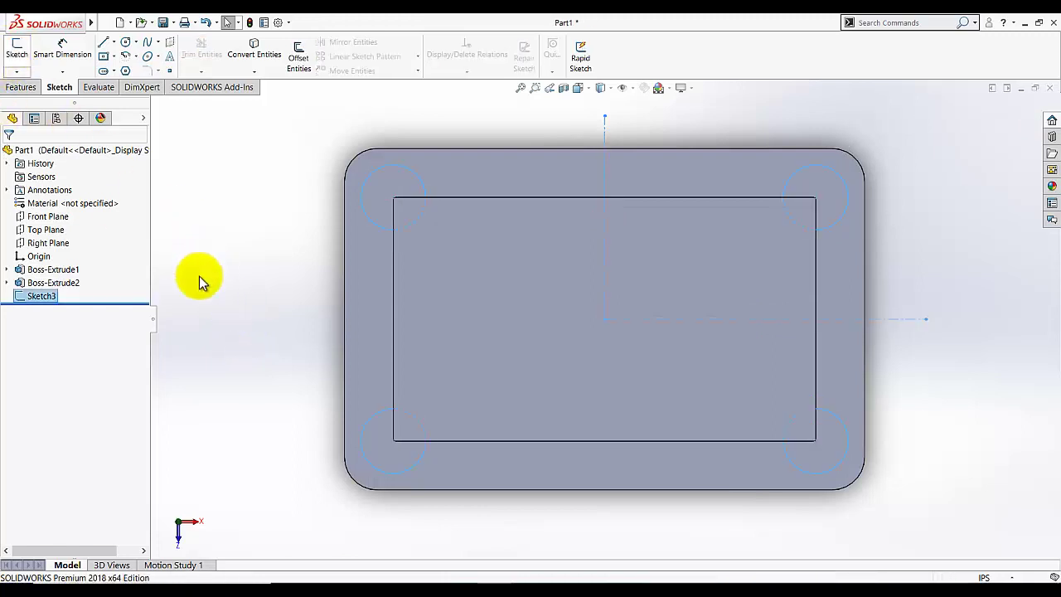
left_click(579, 87)
left_click(642, 121)
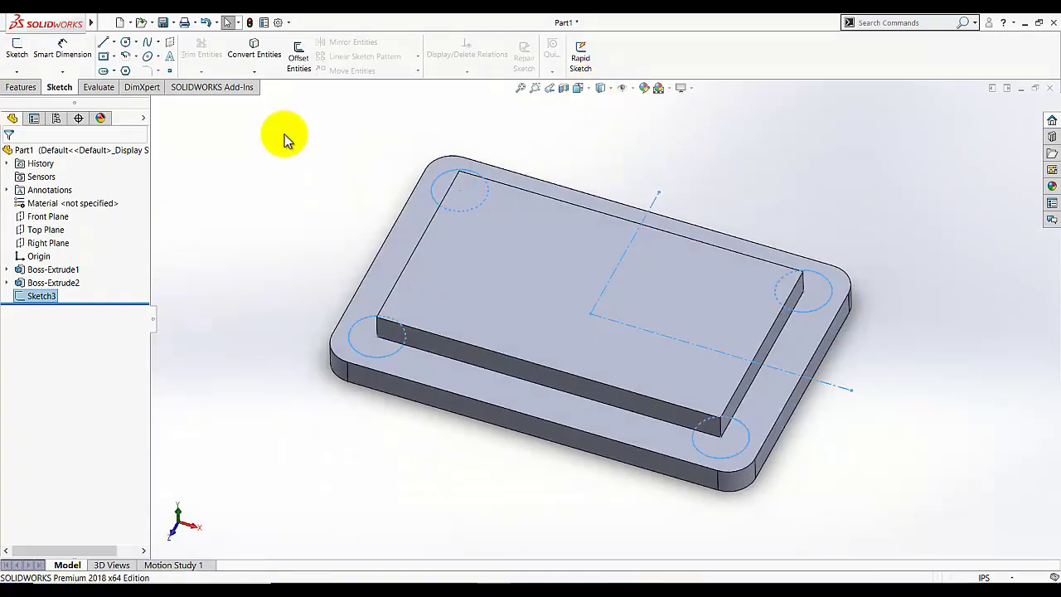
left_click(21, 87)
left_click(193, 66)
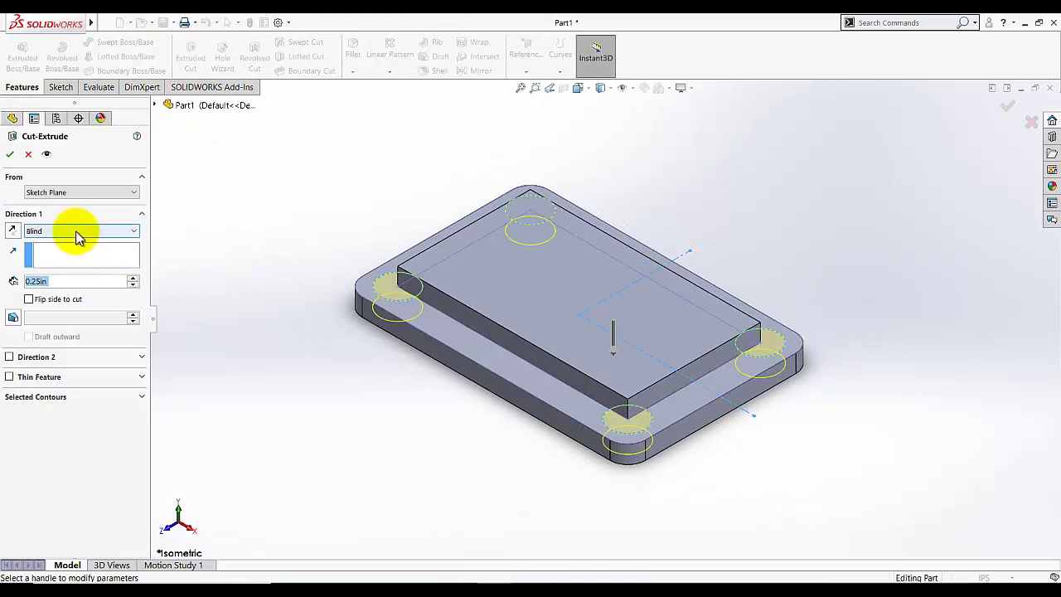
left_click(78, 231)
left_click(71, 241)
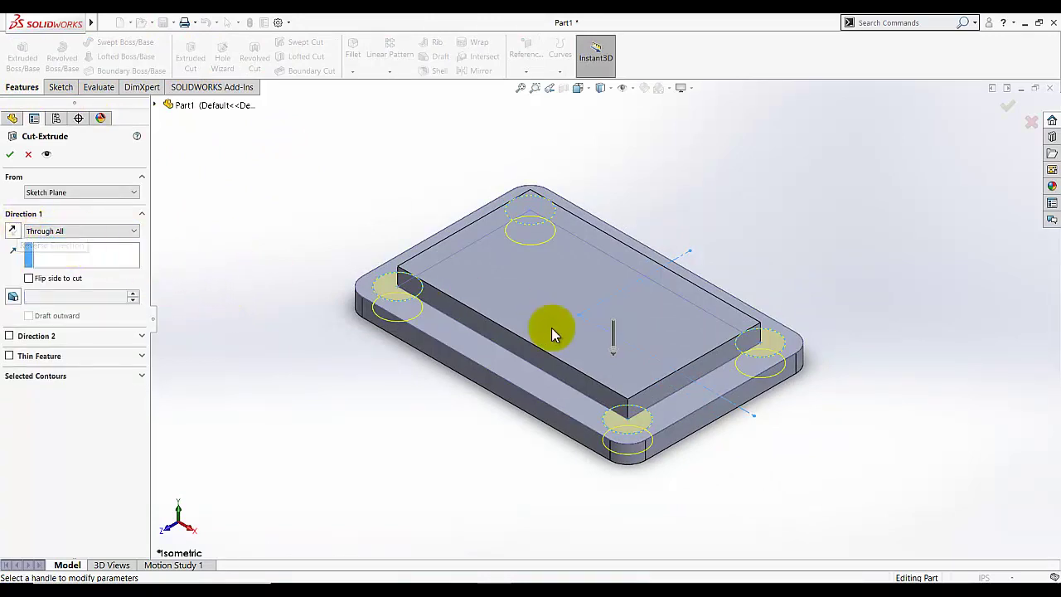
left_click(13, 231)
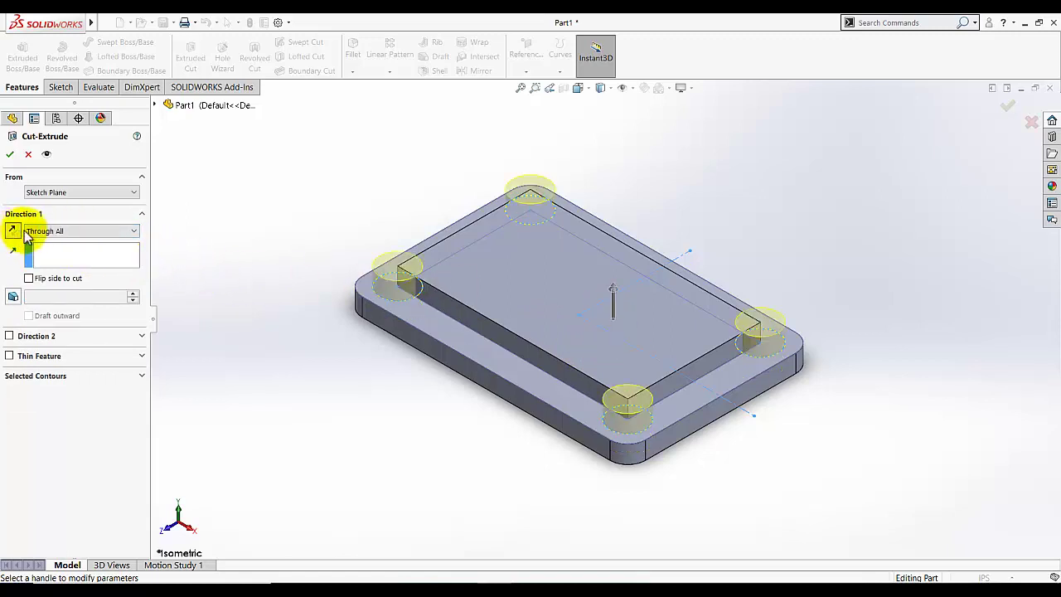
left_click(10, 154)
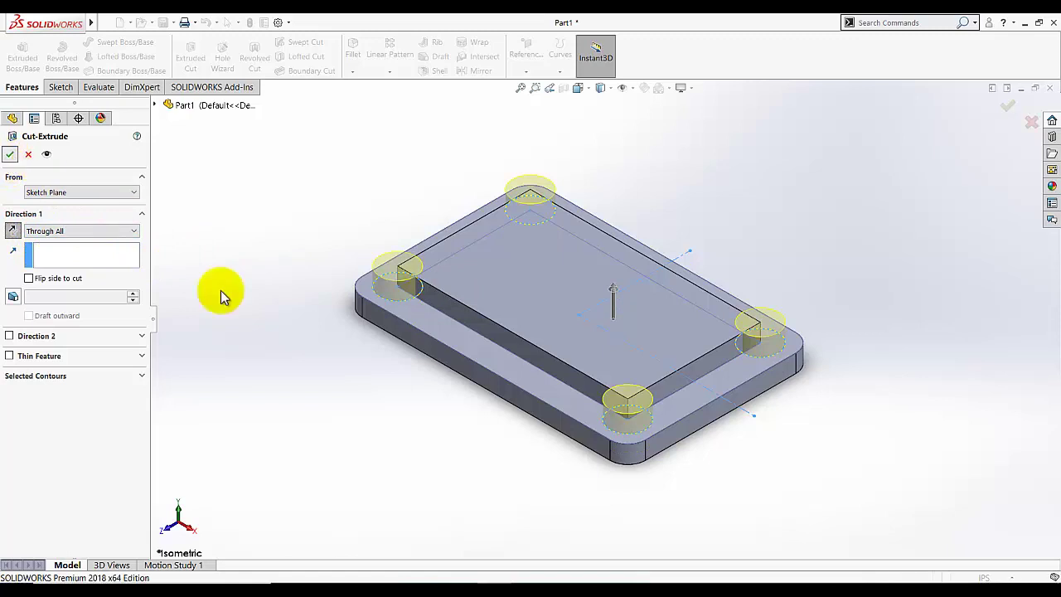
Step: Set up a 0.25 in radius fillet on the four vertical edges of the two notches at the raised block's near short end
left_click(247, 353)
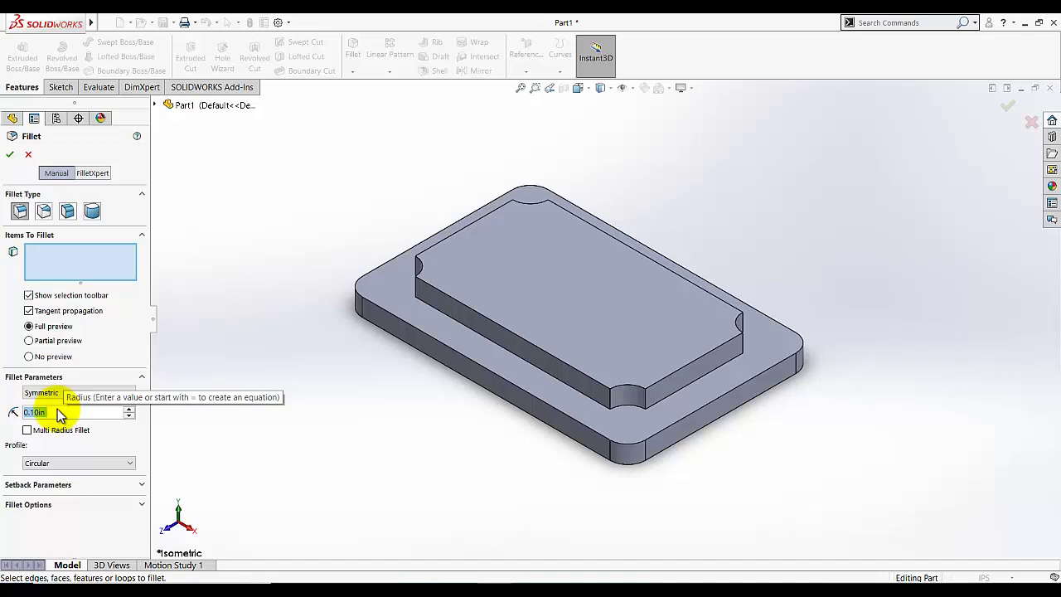
type("0.25")
left_click(47, 264)
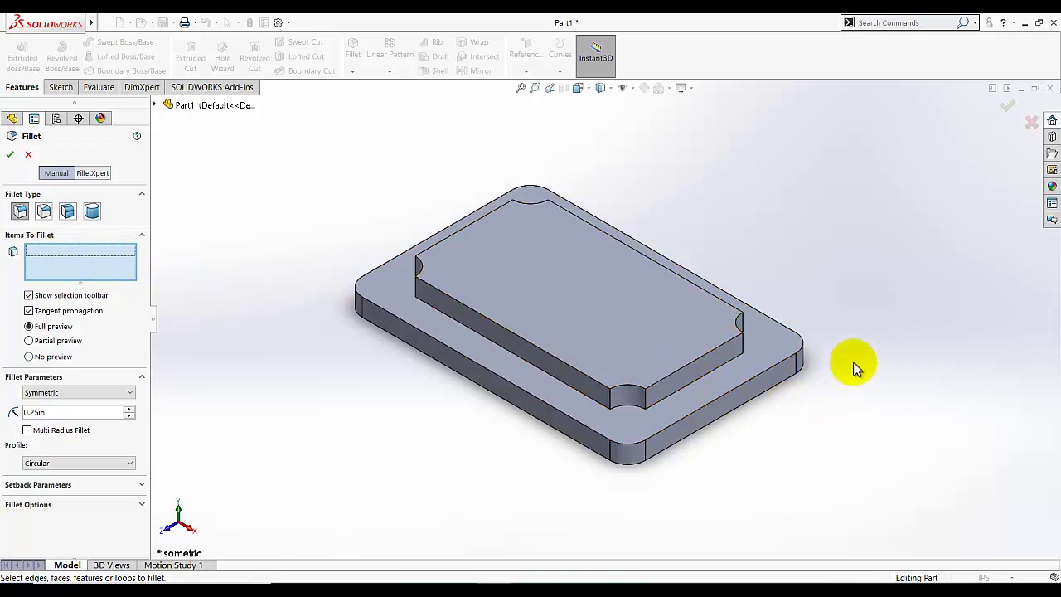
scroll(853, 365, "down", 2)
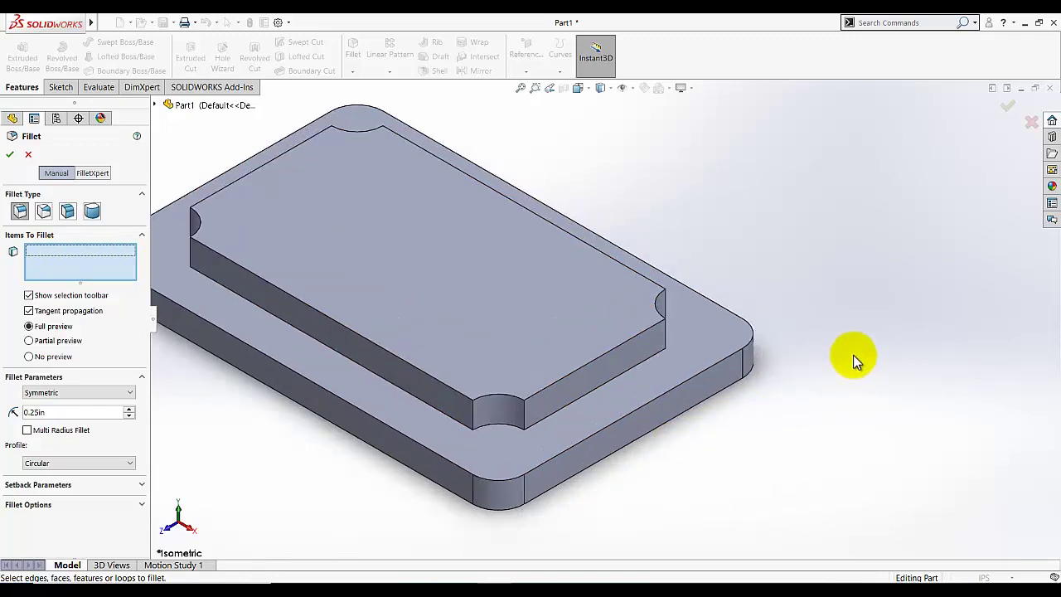
left_click(523, 412)
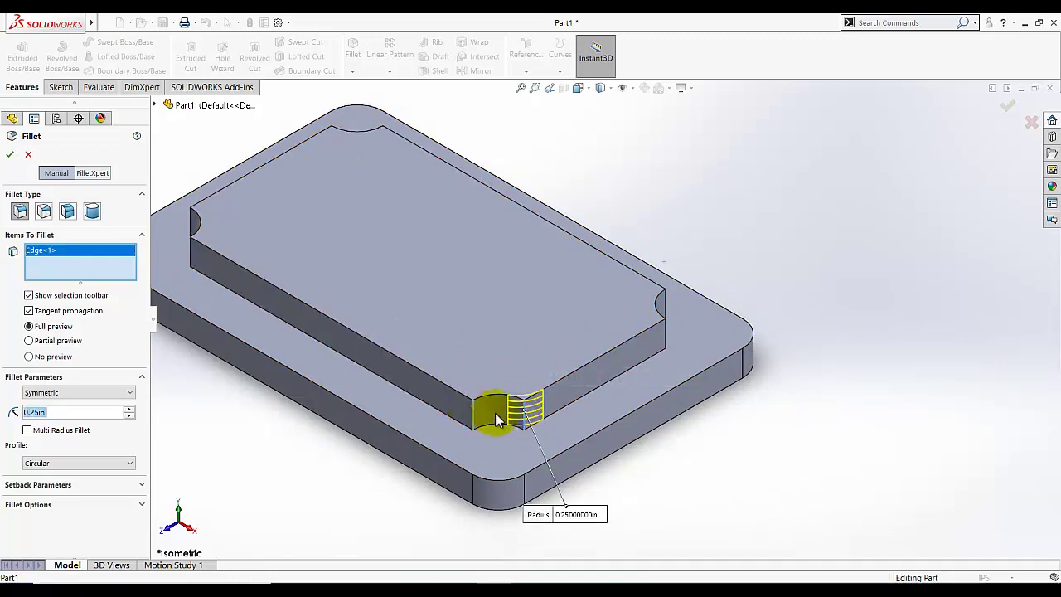
left_click(490, 411)
middle_click_drag(718, 450, 705, 300)
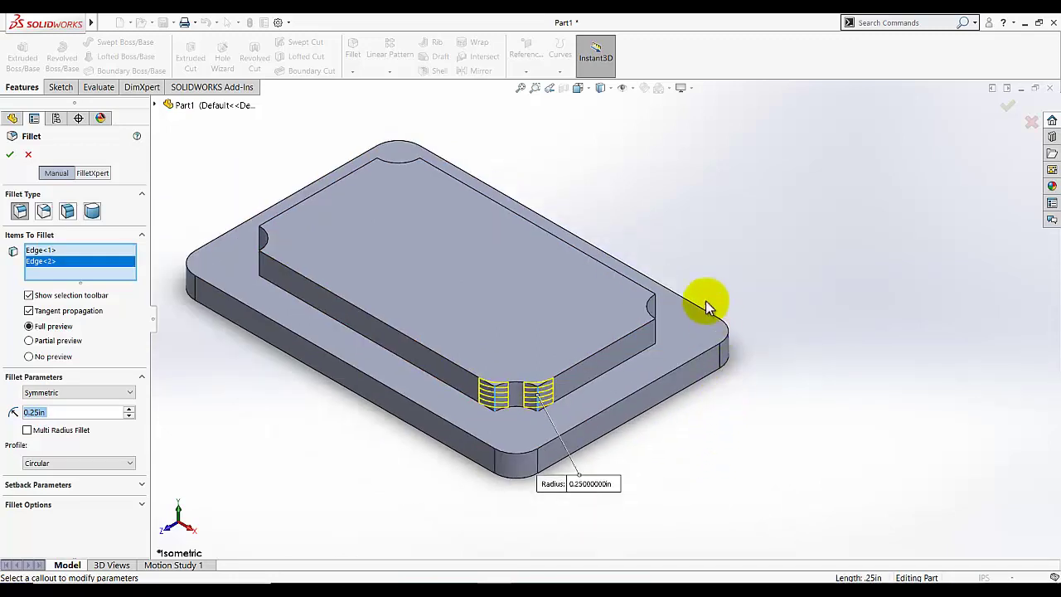
left_click(655, 327)
left_click(656, 305)
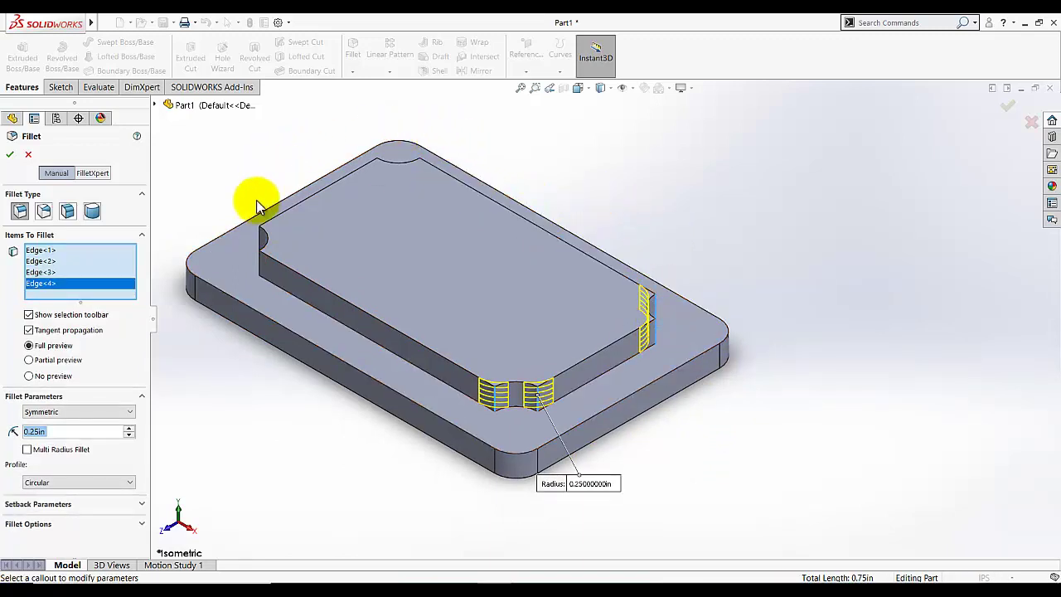
Step: Add the four vertical edges of the two remaining corner notches to the 0.25 in fillet and apply it
scroll(253, 184, "up", 2)
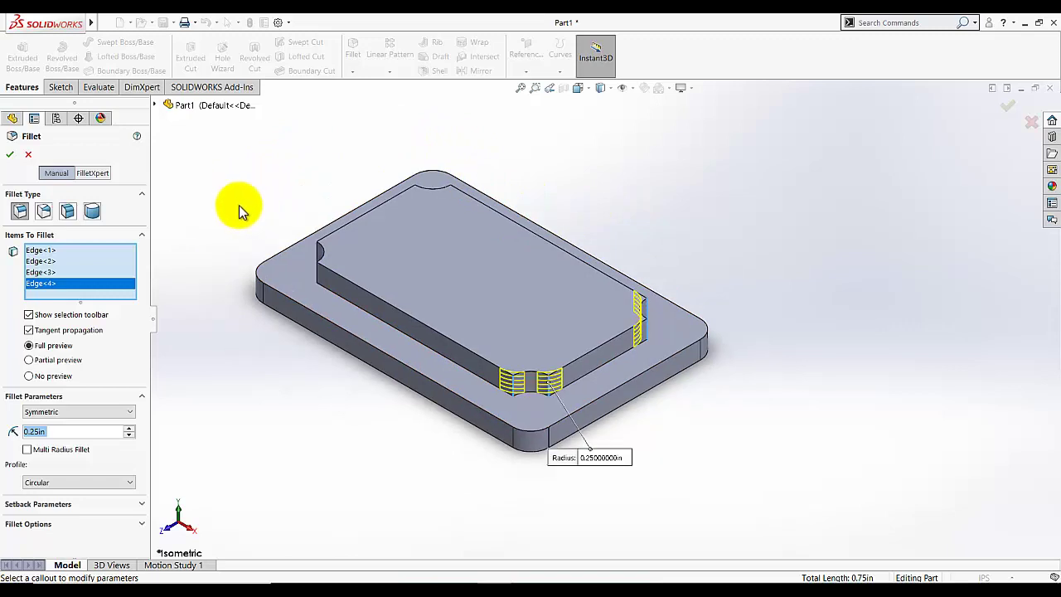
middle_click_drag(238, 205, 362, 343)
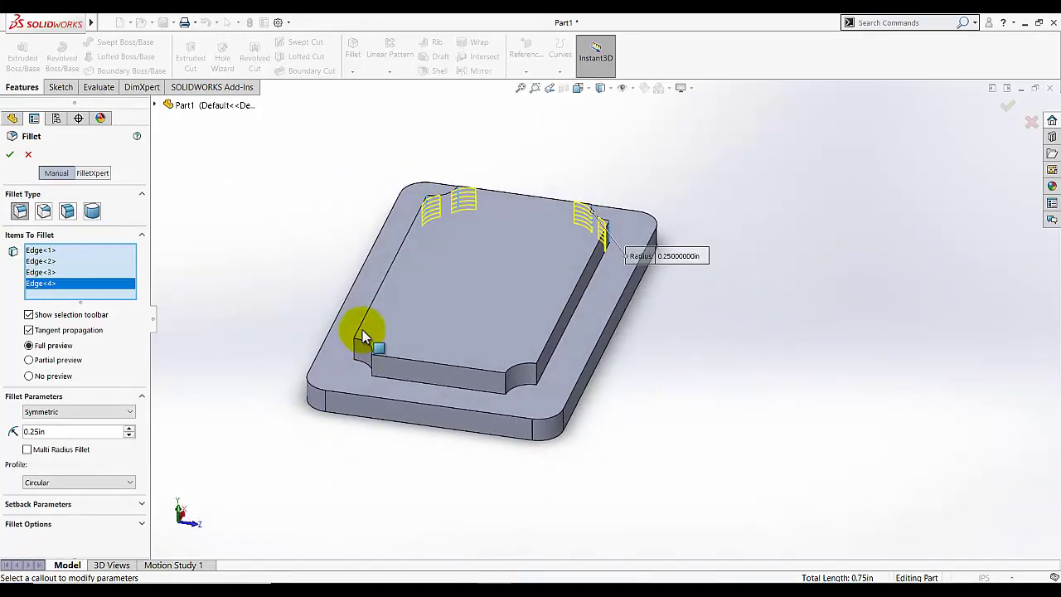
left_click(536, 376)
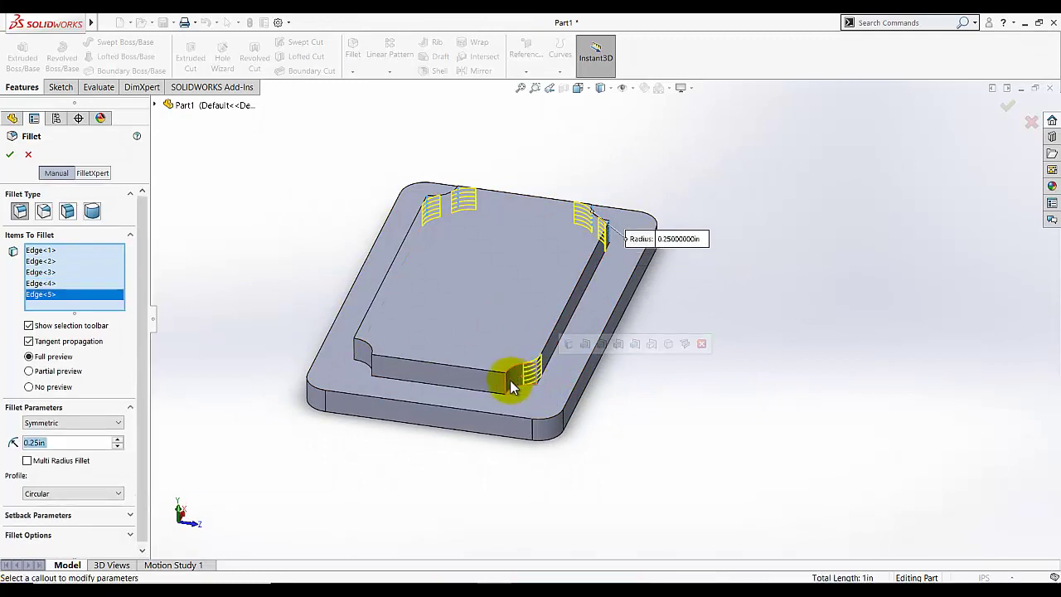
left_click(506, 381)
left_click(355, 354)
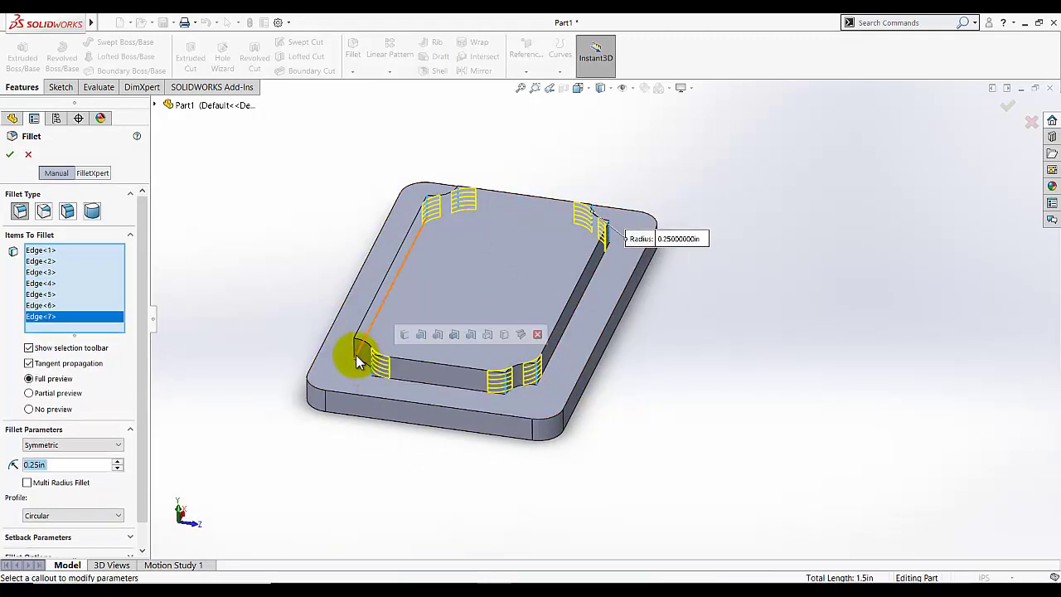
left_click(353, 353)
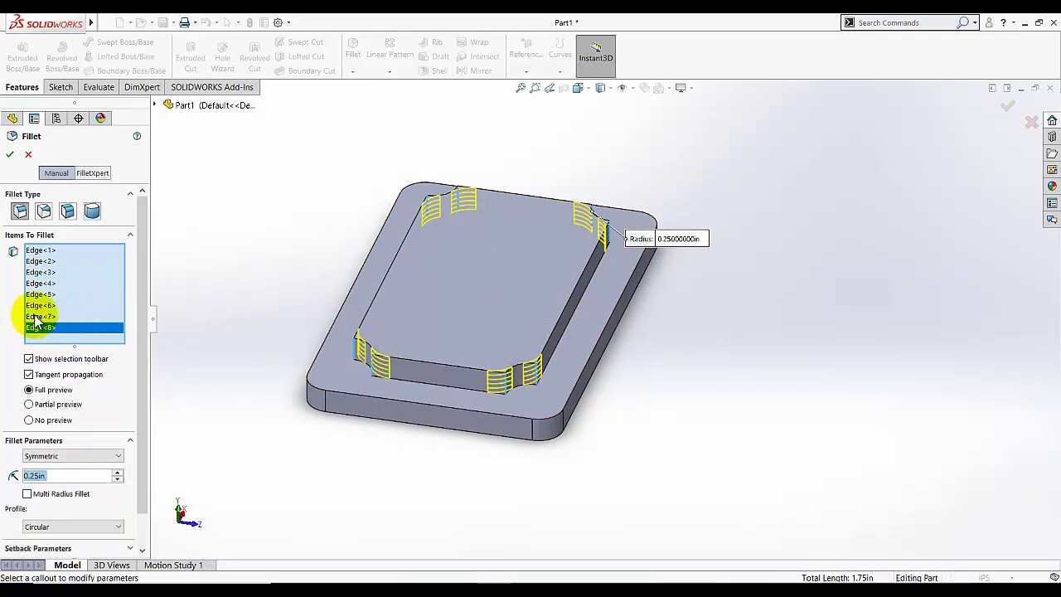
left_click(11, 157)
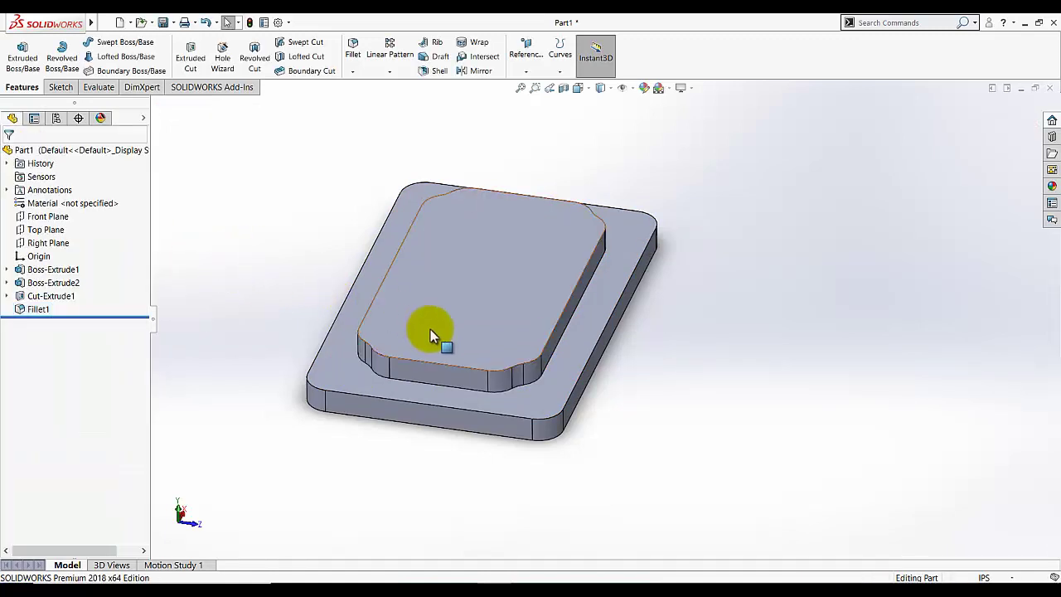
Step: Shell the part to a 0.125 in wall thickness, removing the plate's bottom face
left_click(577, 88)
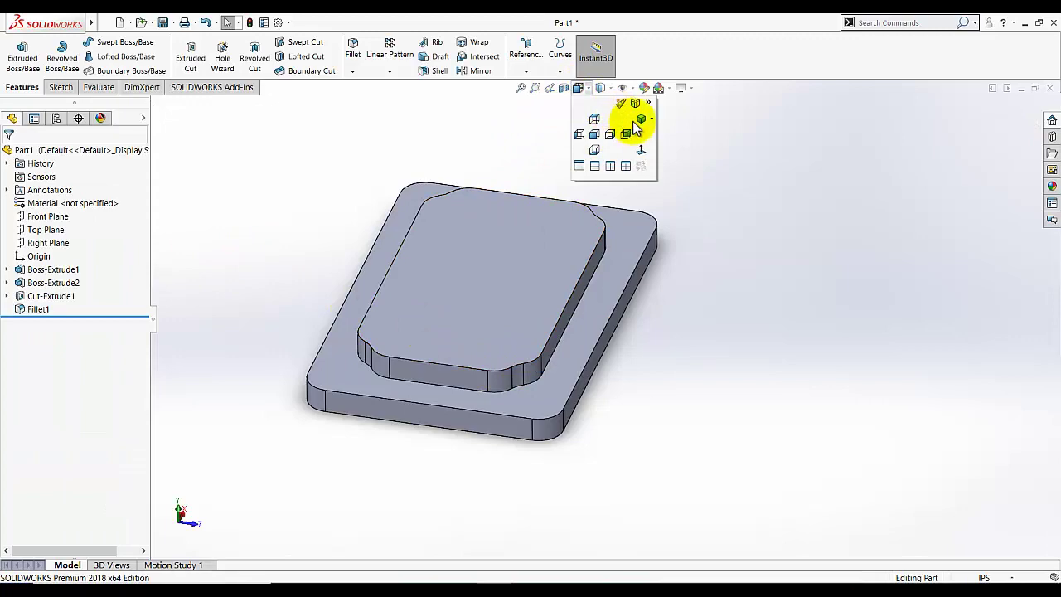
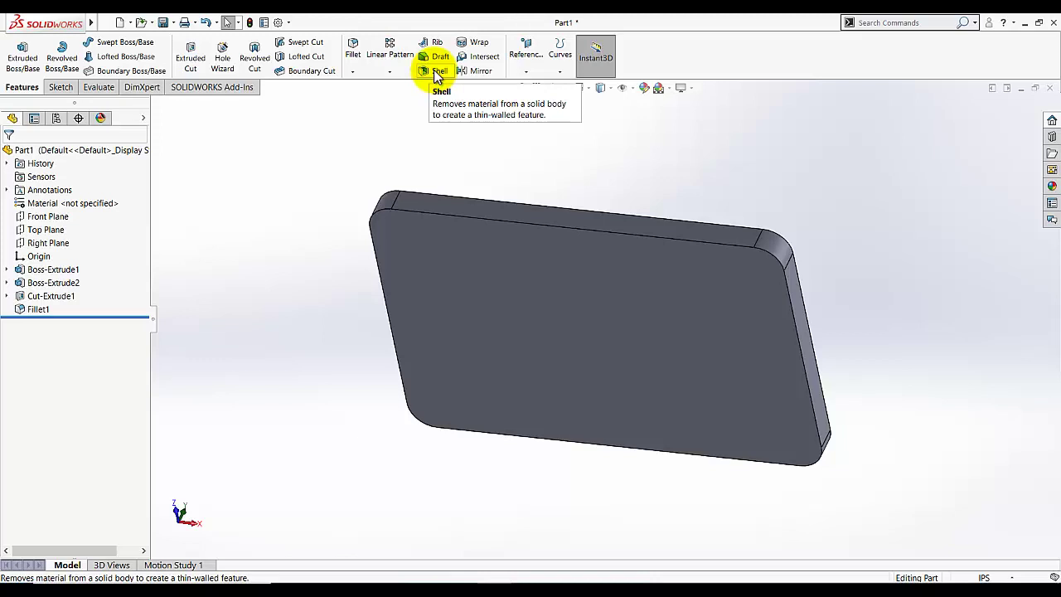
left_click(437, 73)
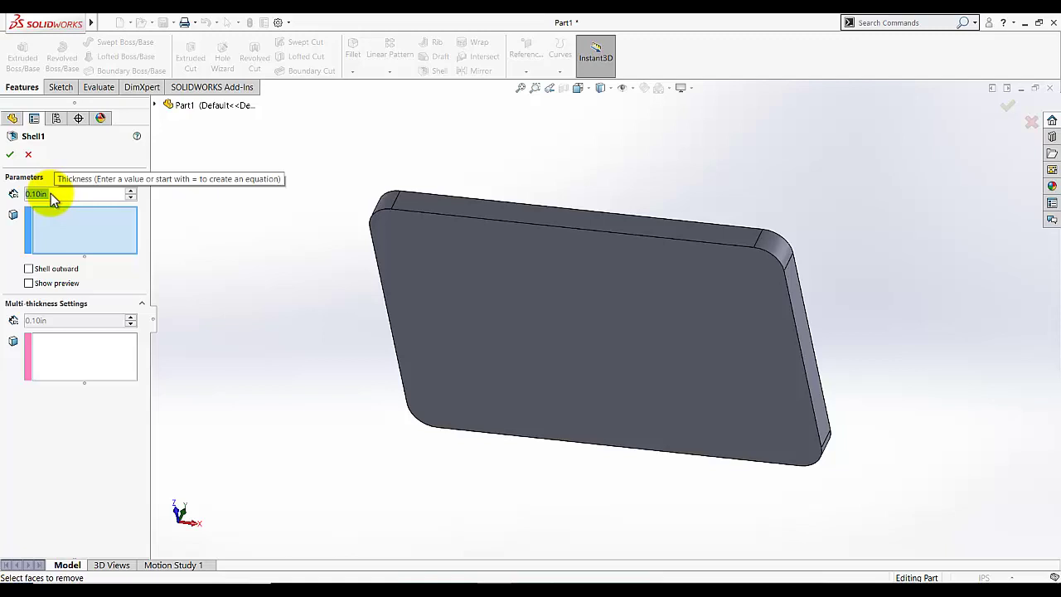
type(".125")
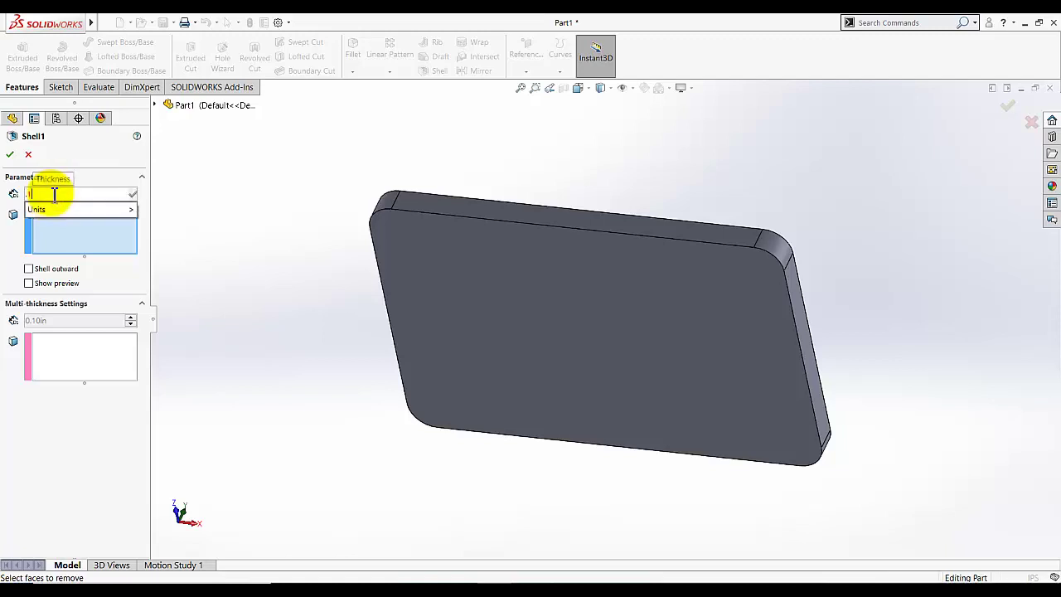
left_click(91, 241)
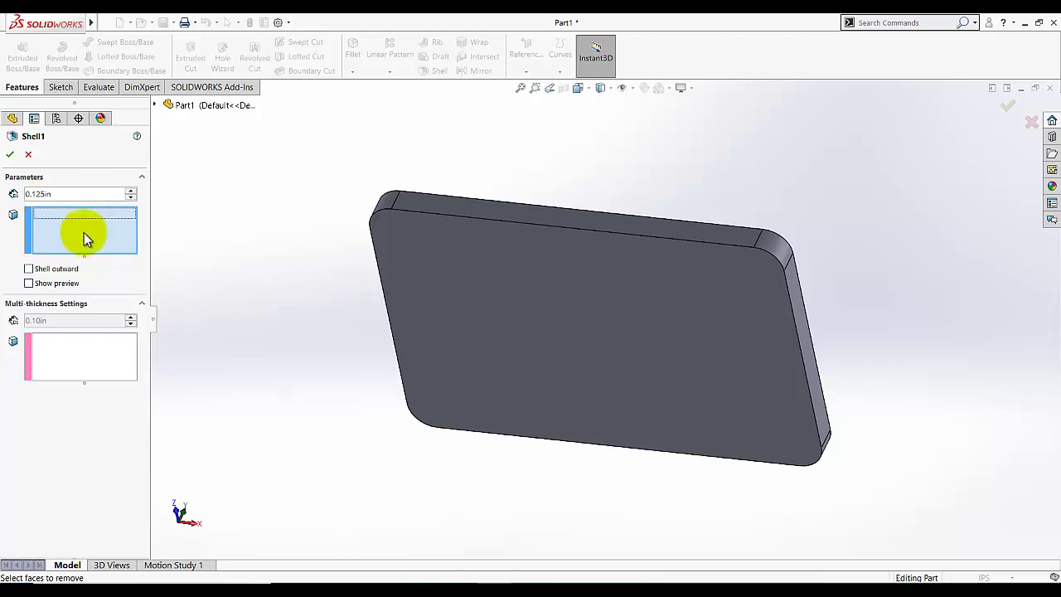
left_click(468, 286)
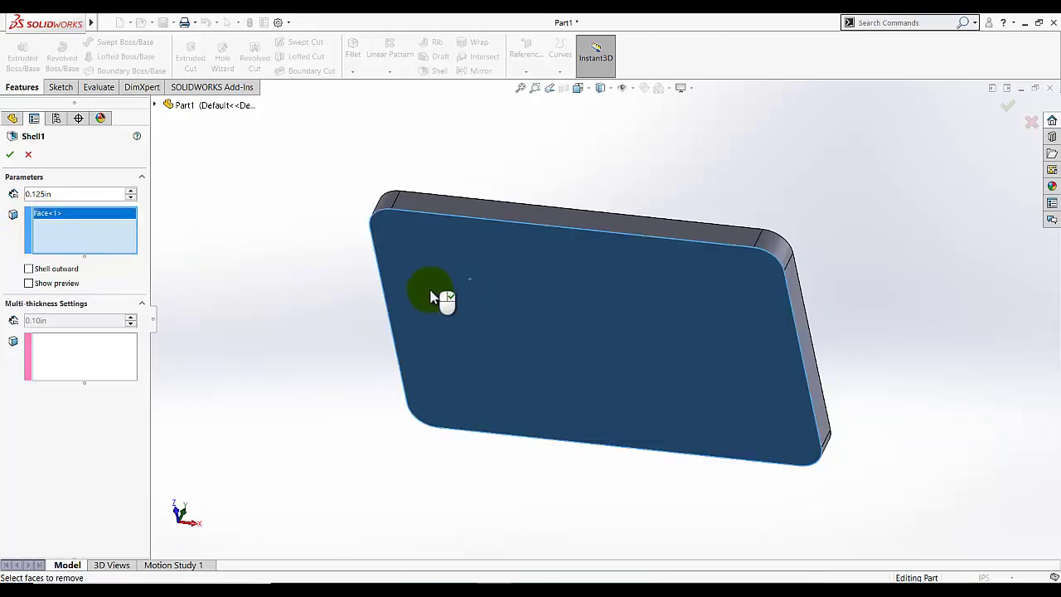
middle_click_drag(339, 355, 356, 426)
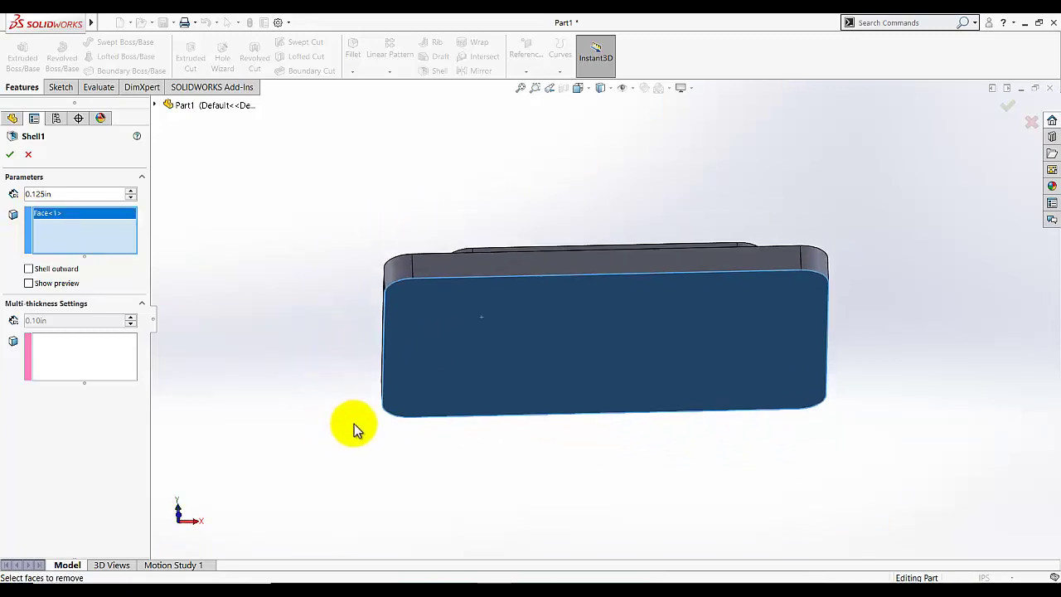
left_click(12, 158)
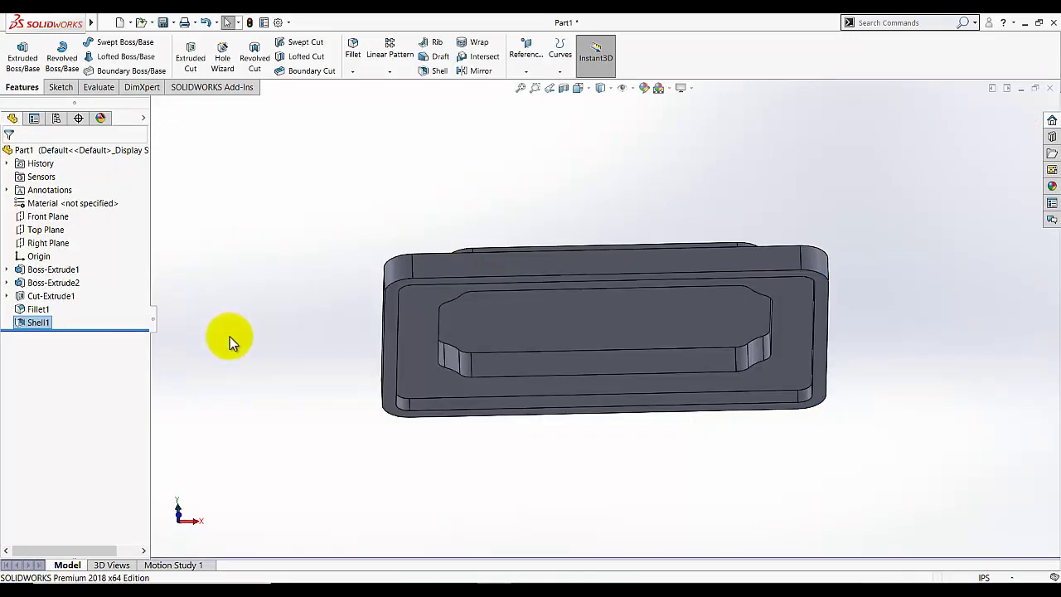
Step: Inspect the shelled part from above and below, comparing the hollow underside with the raised block's outer side faces
middle_click_drag(229, 339, 171, 227)
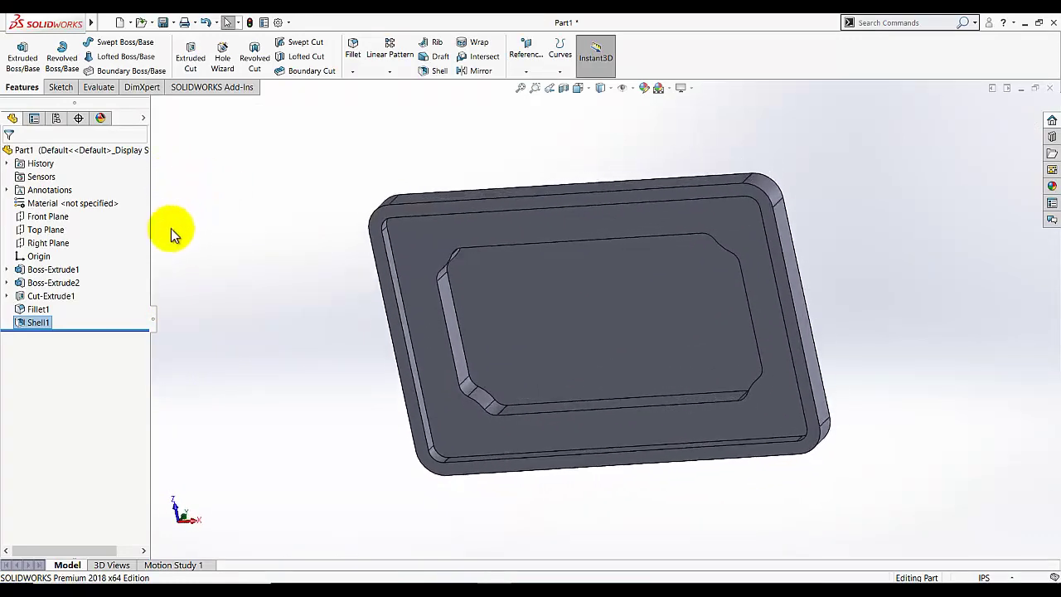
scroll(517, 332, "down", 2)
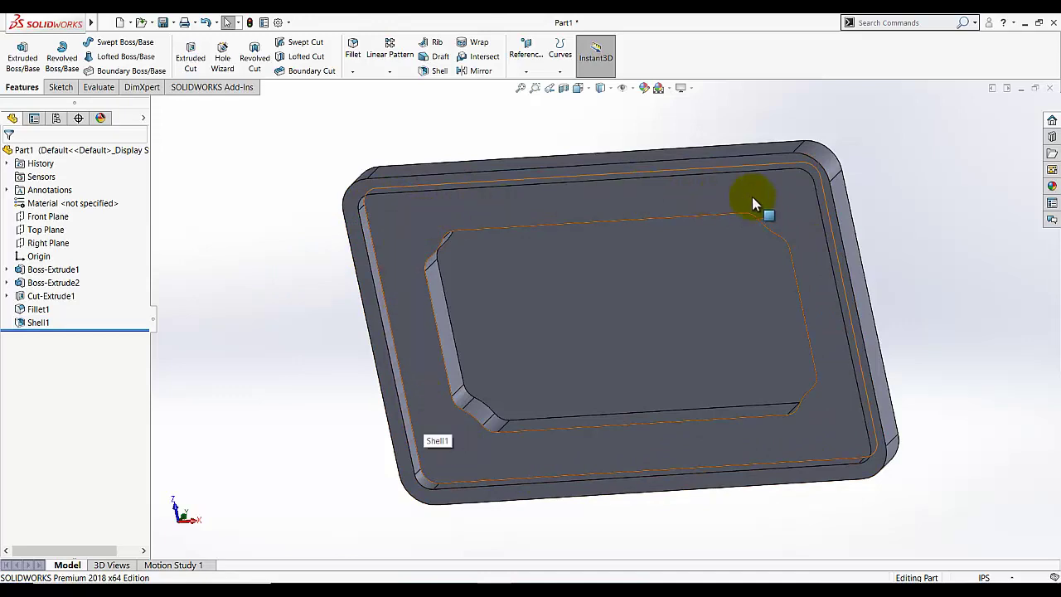
middle_click_drag(291, 171, 248, 351)
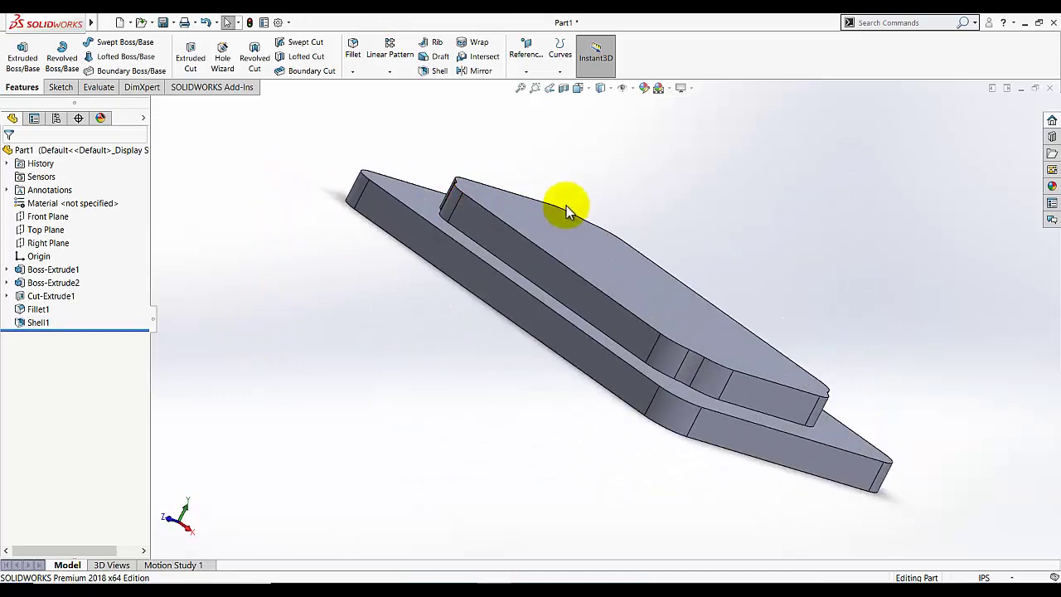
middle_click_drag(420, 328, 497, 230)
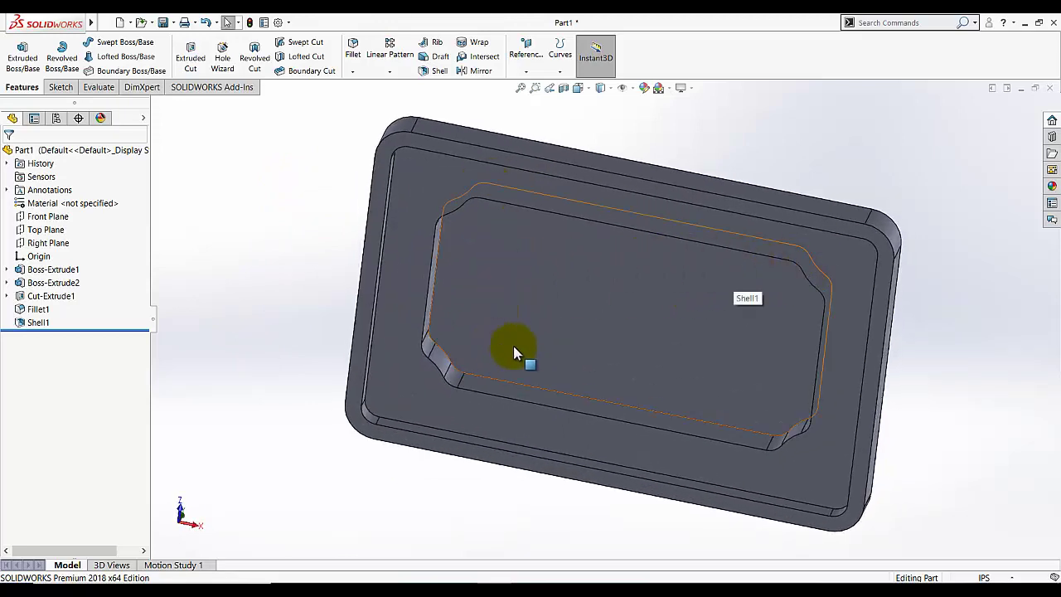
middle_click_drag(496, 275, 483, 450)
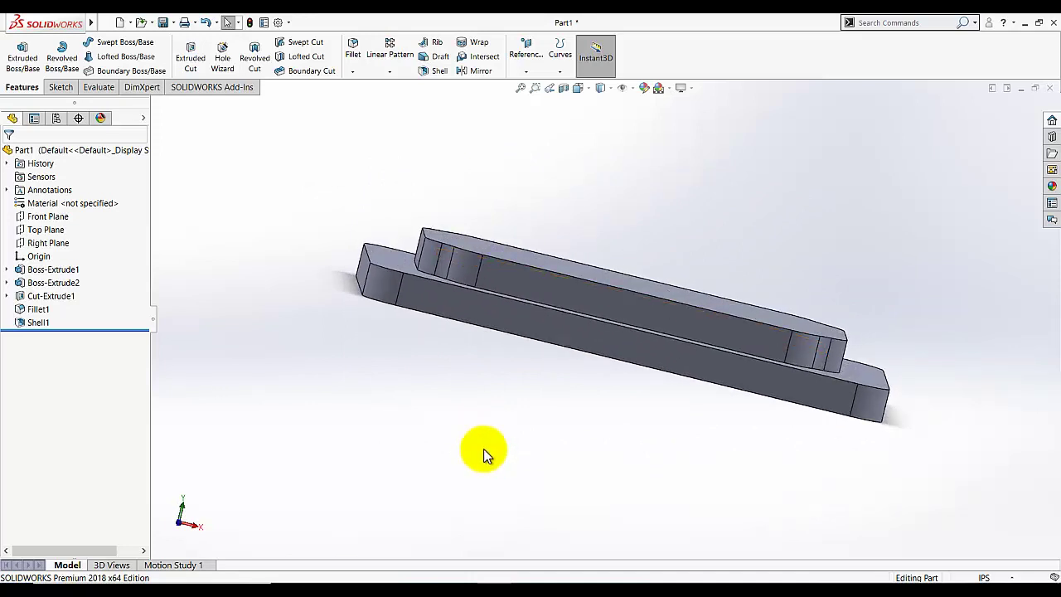
middle_click_drag(479, 443, 451, 322)
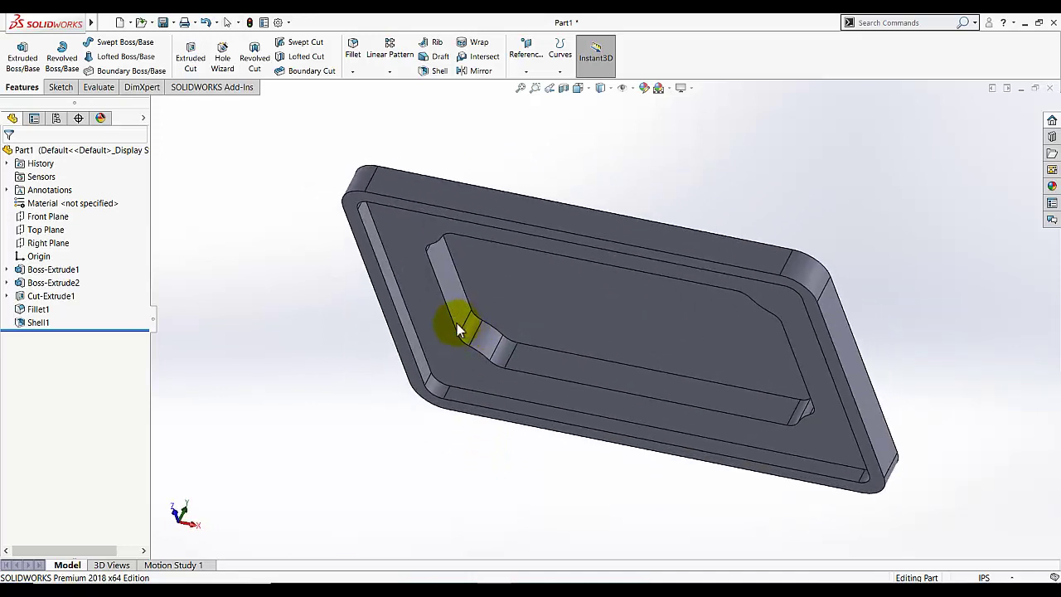
left_click(466, 292)
middle_click_drag(343, 294, 428, 241)
left_click(421, 248)
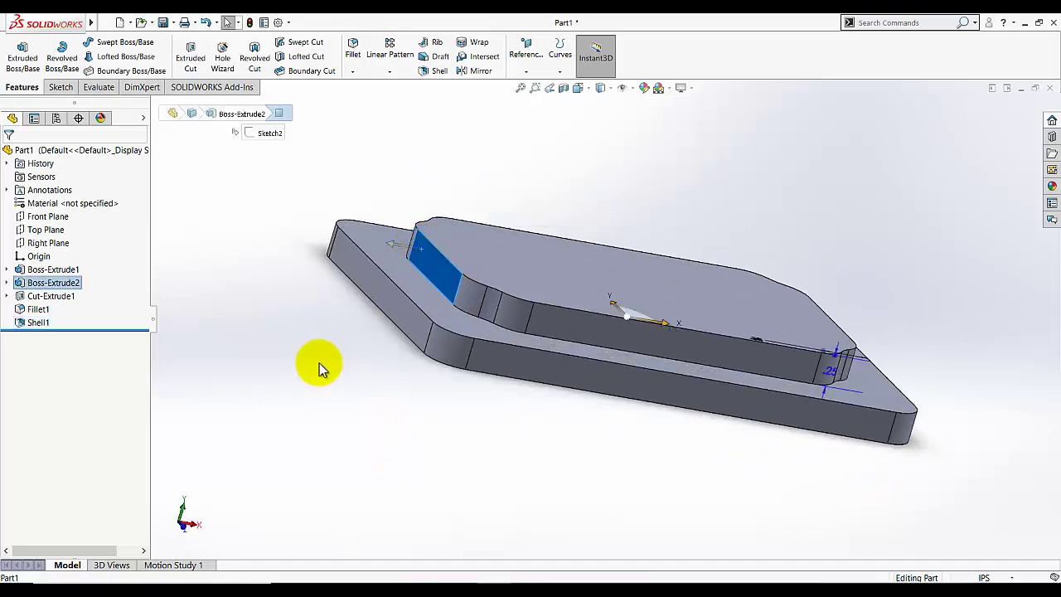
left_click(320, 363)
middle_click_drag(330, 355, 328, 156)
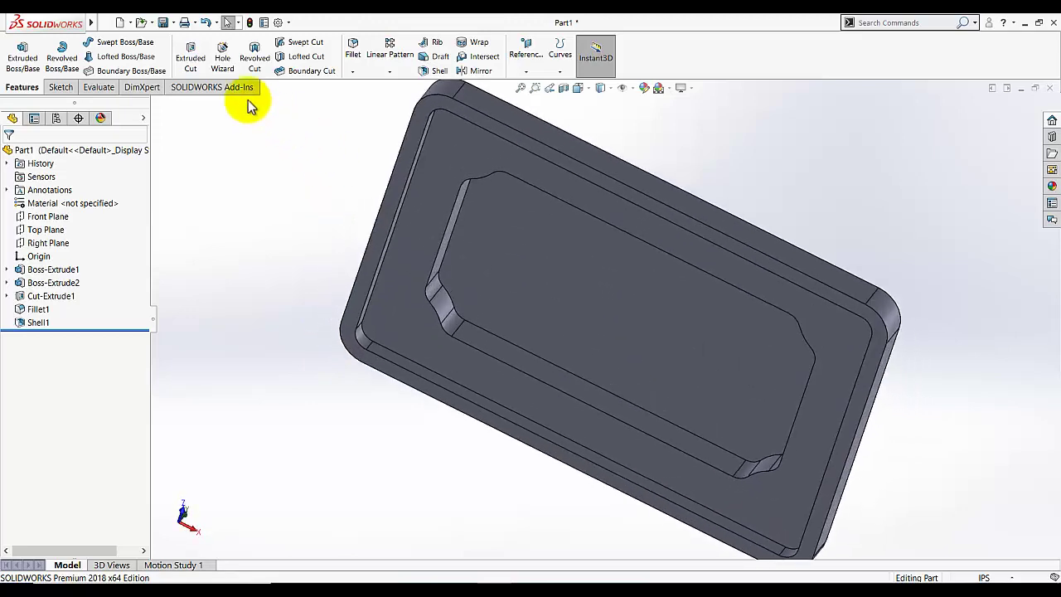
Step: Measure the distance between the inner and outer edges of the underside rim's short side, and restore the isometric view
left_click(99, 87)
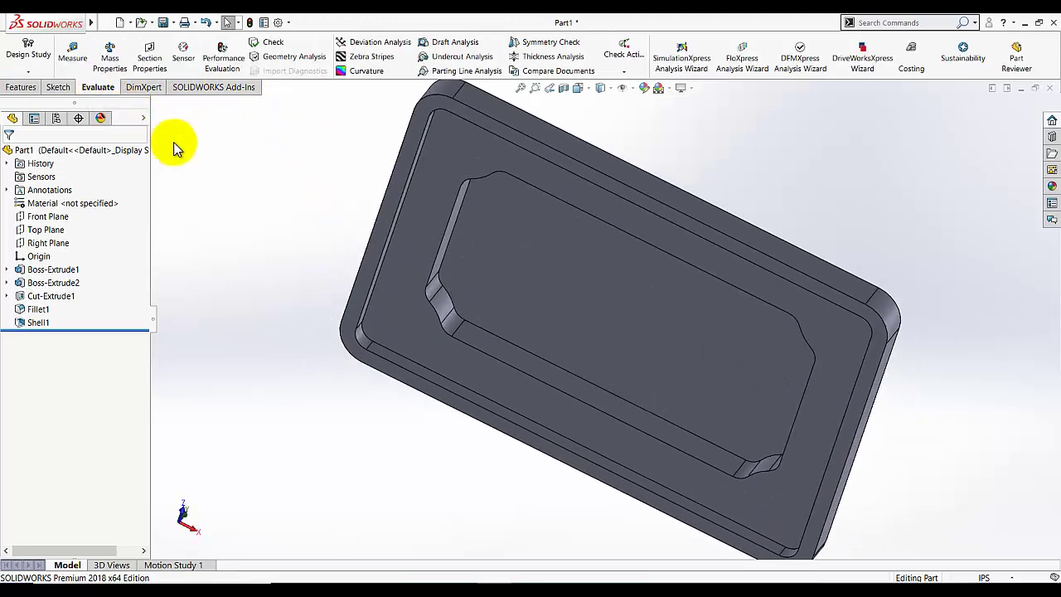
left_click(73, 54)
scroll(398, 182, "down", 2)
scroll(391, 176, "down", 2)
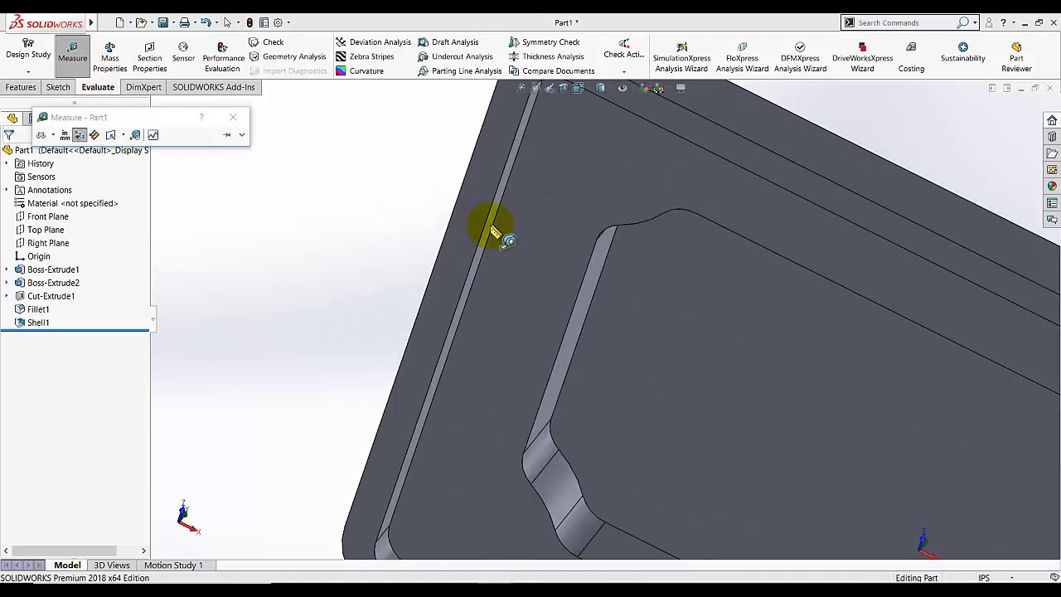
left_click(452, 214)
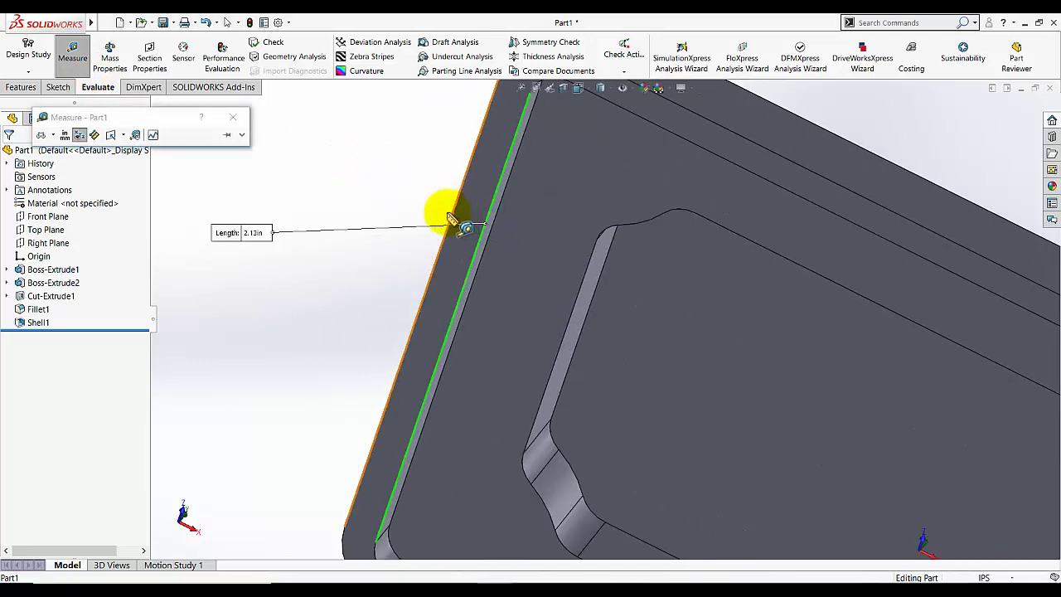
middle_click_drag(450, 218, 332, 296)
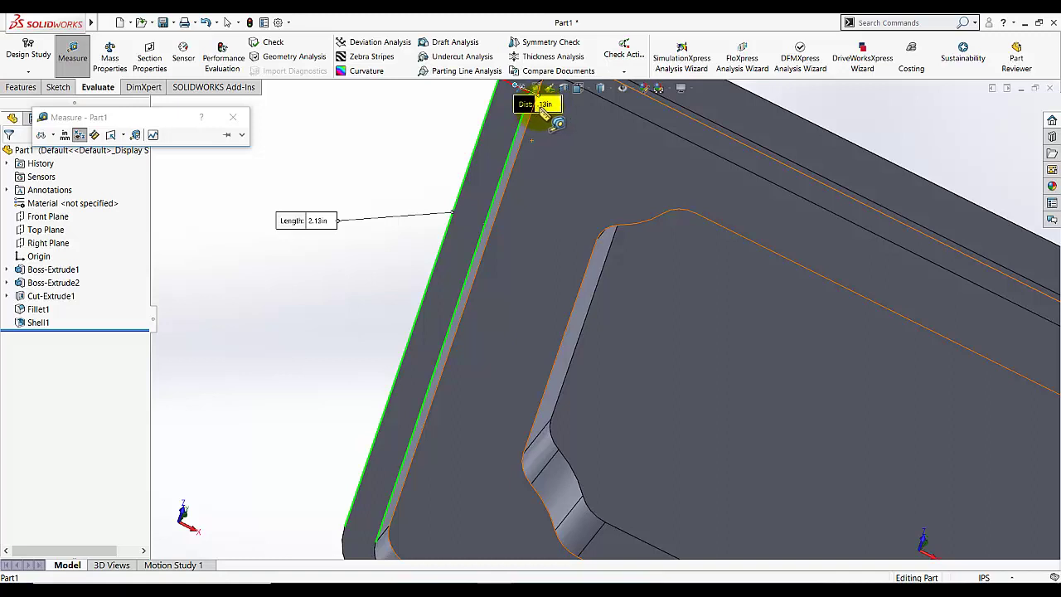
left_click(236, 119)
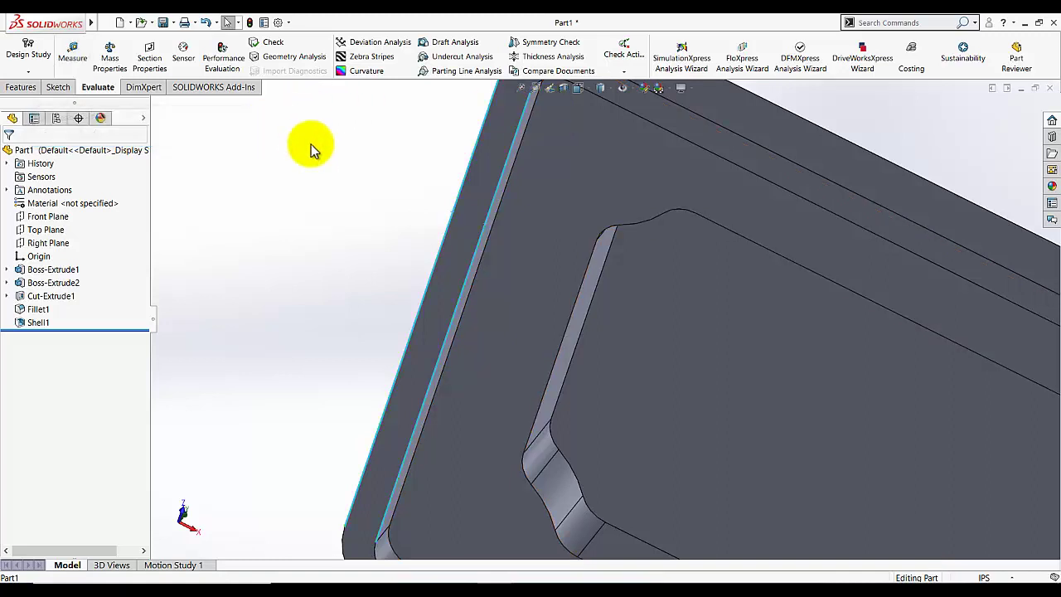
scroll(322, 252, "up", 3)
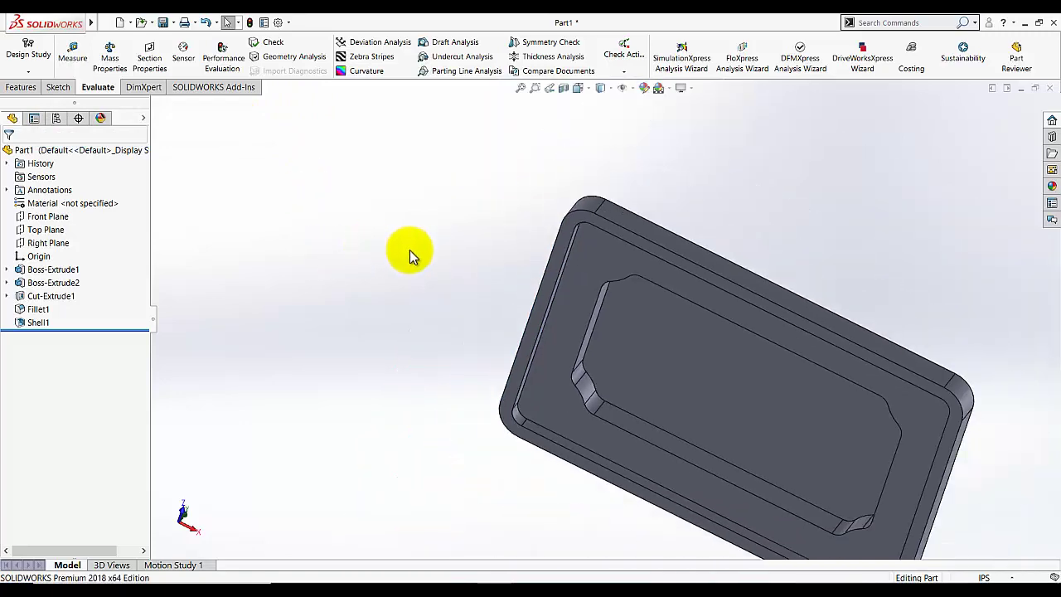
left_click(579, 89)
left_click(639, 118)
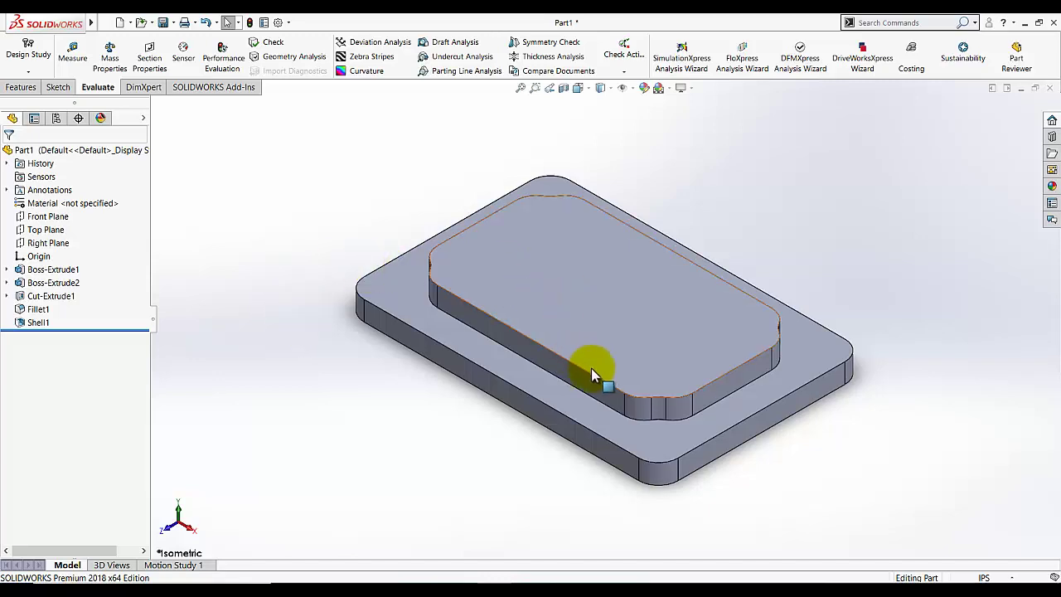
middle_click_drag(453, 407, 506, 224)
middle_click_drag(542, 273, 596, 141)
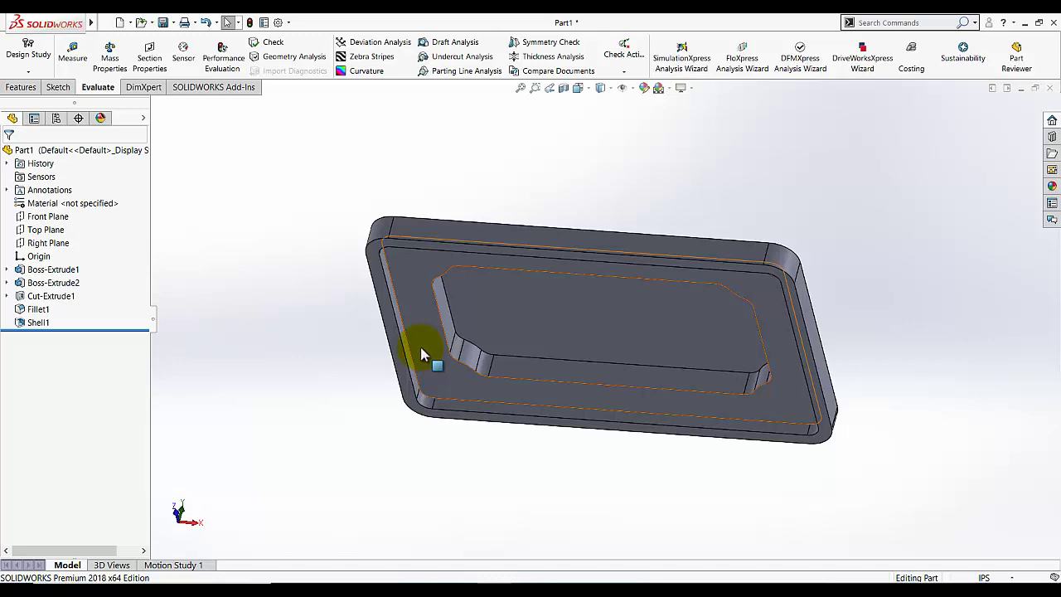
left_click(586, 98)
left_click(639, 107)
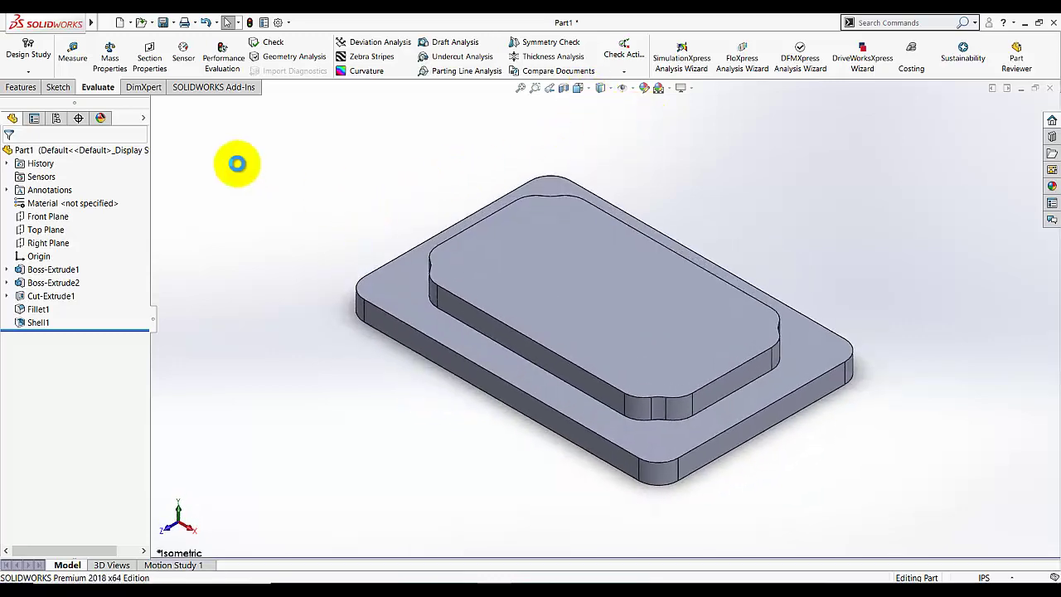
Step: Start a sketch on the plate's recessed inner face on the underside and orient the view normal to it
left_click(57, 88)
left_click(18, 51)
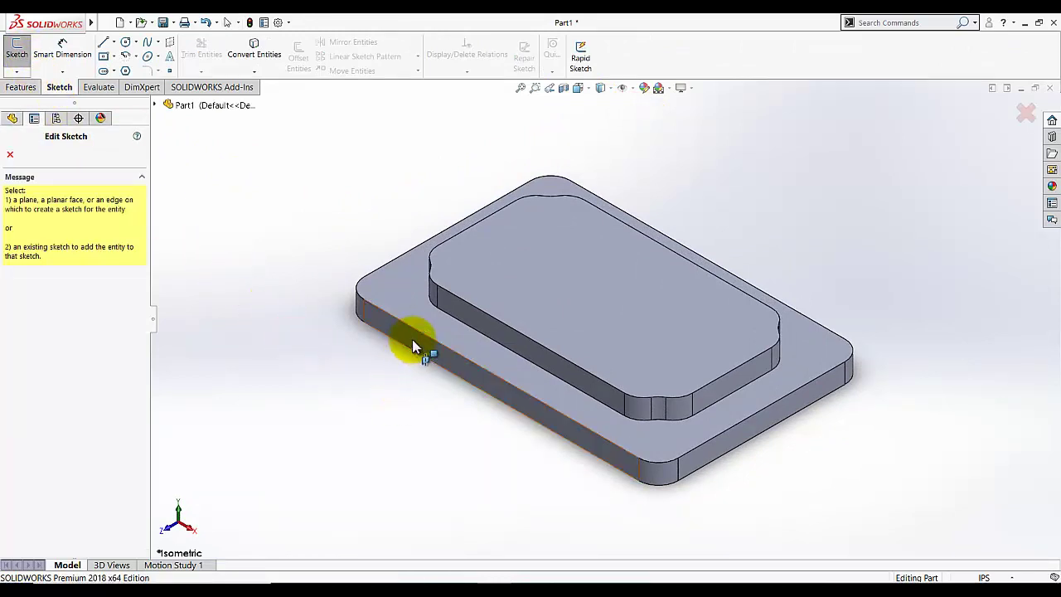
middle_click_drag(386, 442, 416, 122)
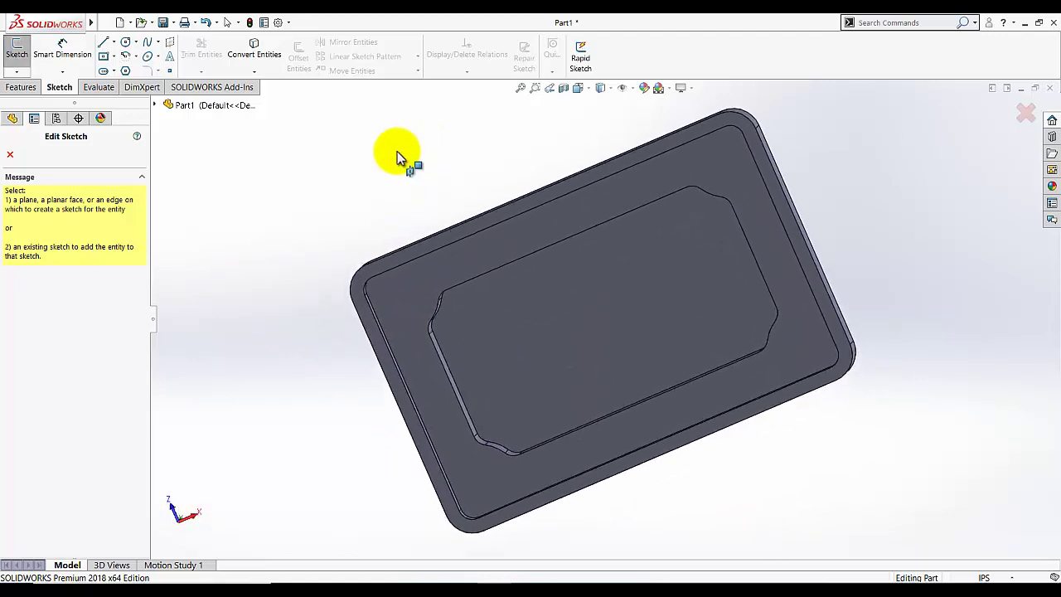
left_click(396, 288)
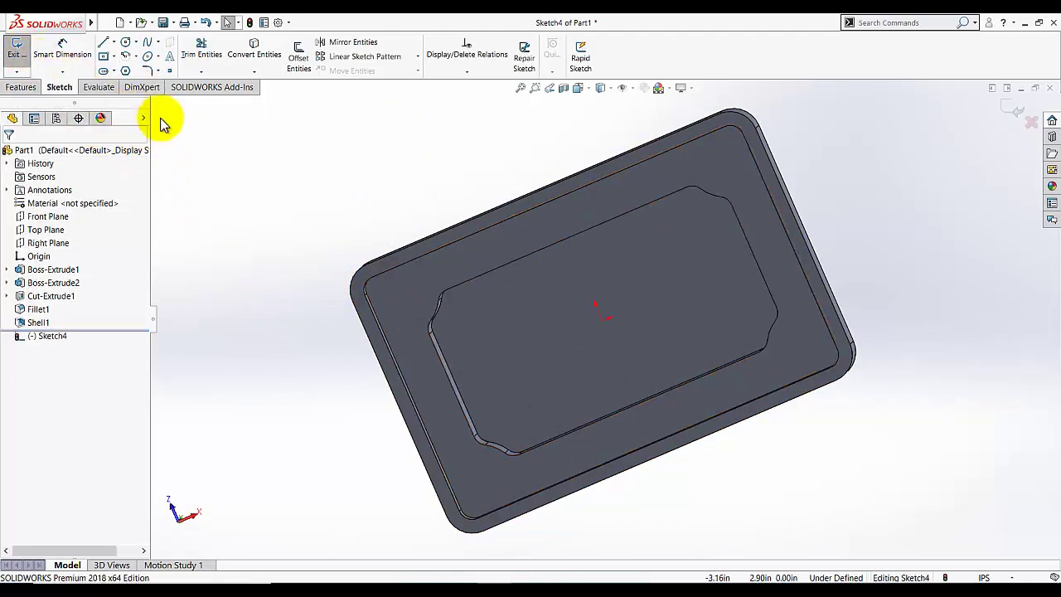
left_click(585, 88)
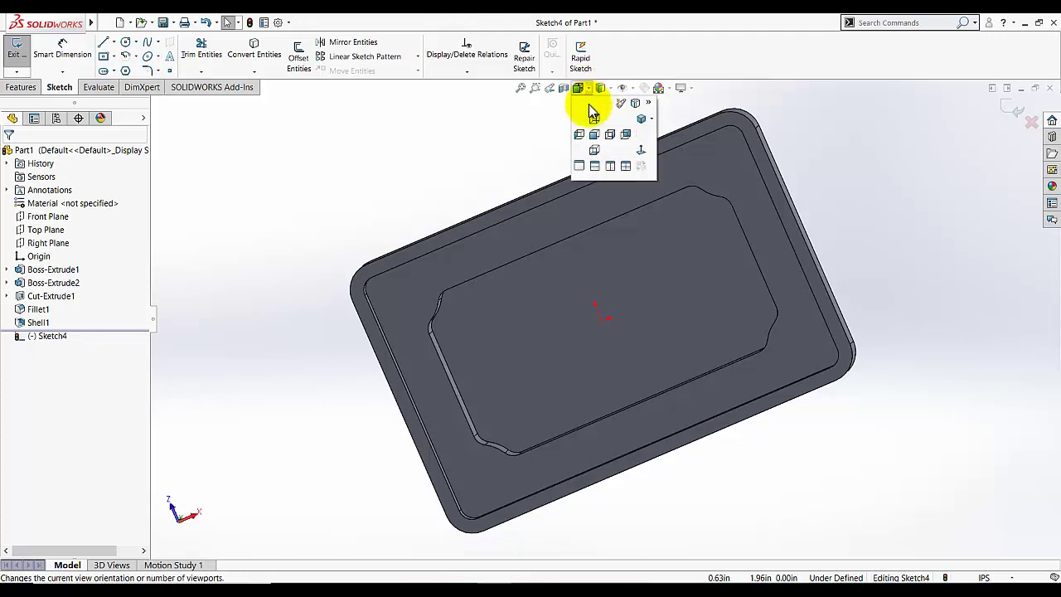
left_click(638, 149)
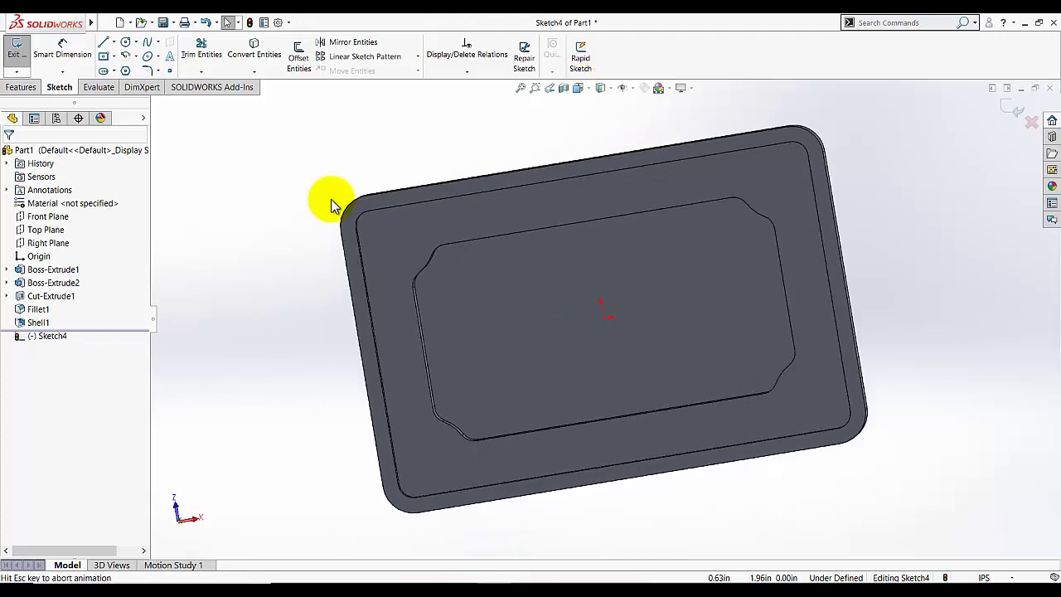
Step: Sketch four circles with radii of about 0.37 to 0.41 in, centred on the arc centres of the plate's four rounded corners
left_click(126, 43)
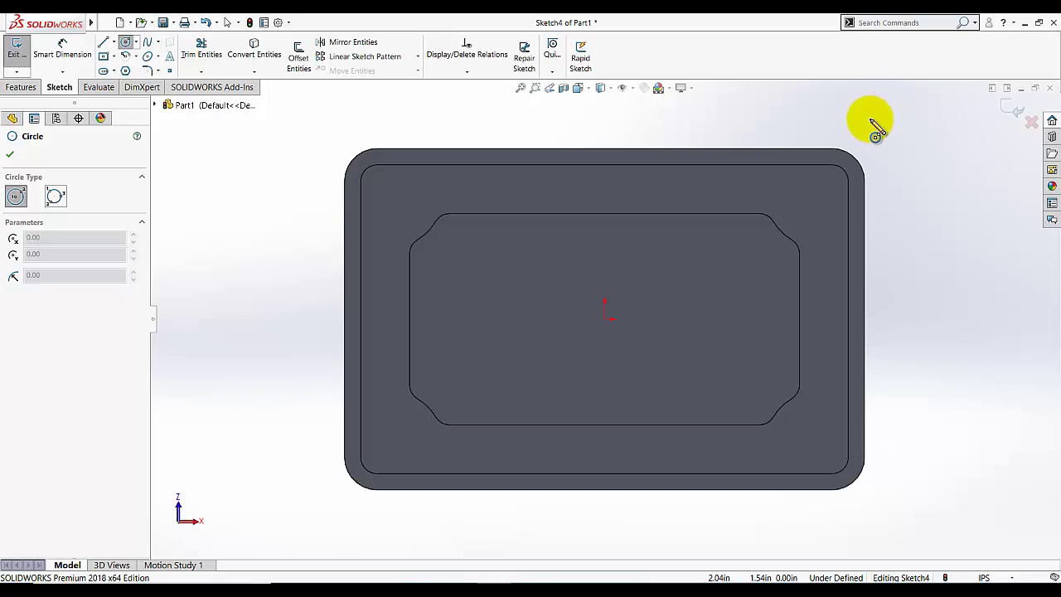
left_click(125, 41)
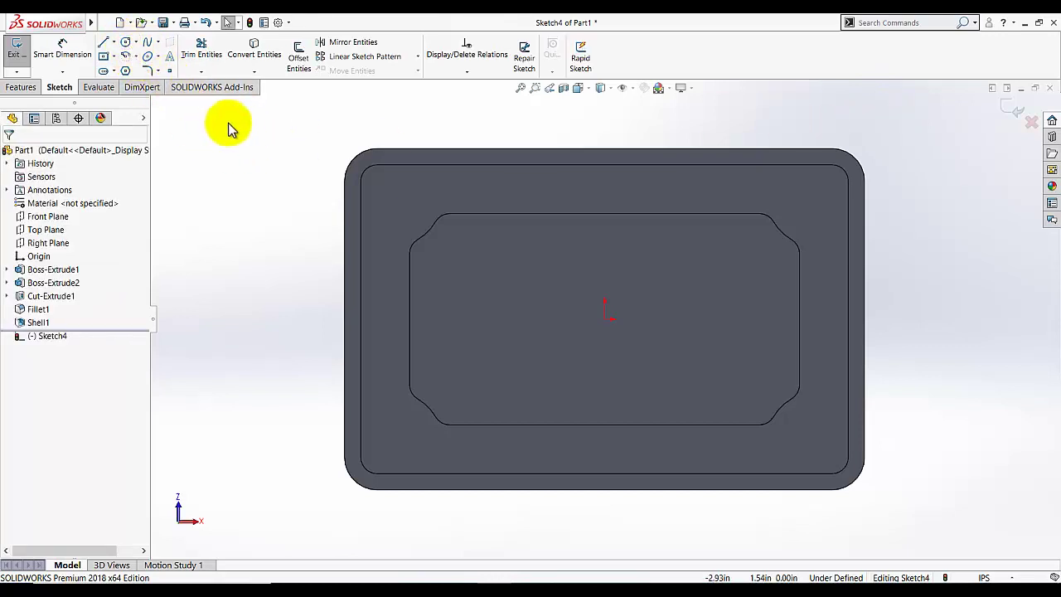
left_click(124, 41)
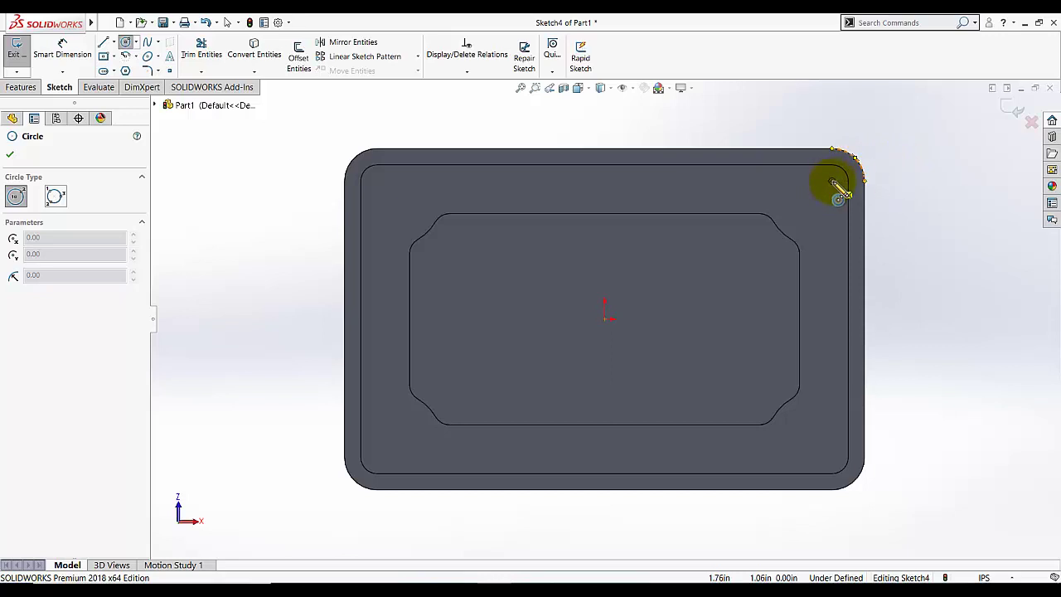
left_click(832, 181)
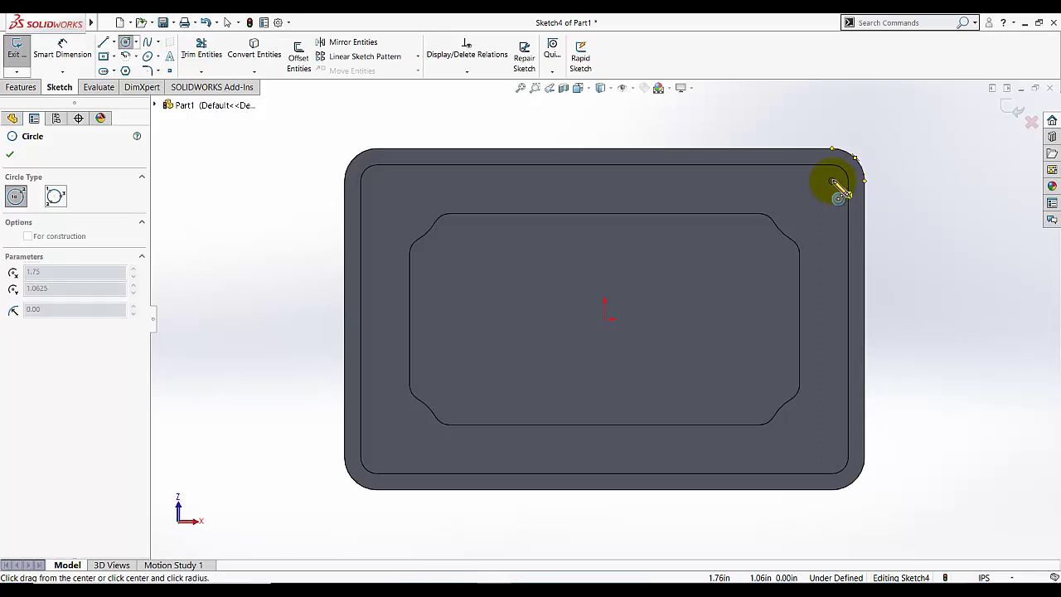
left_click(869, 149)
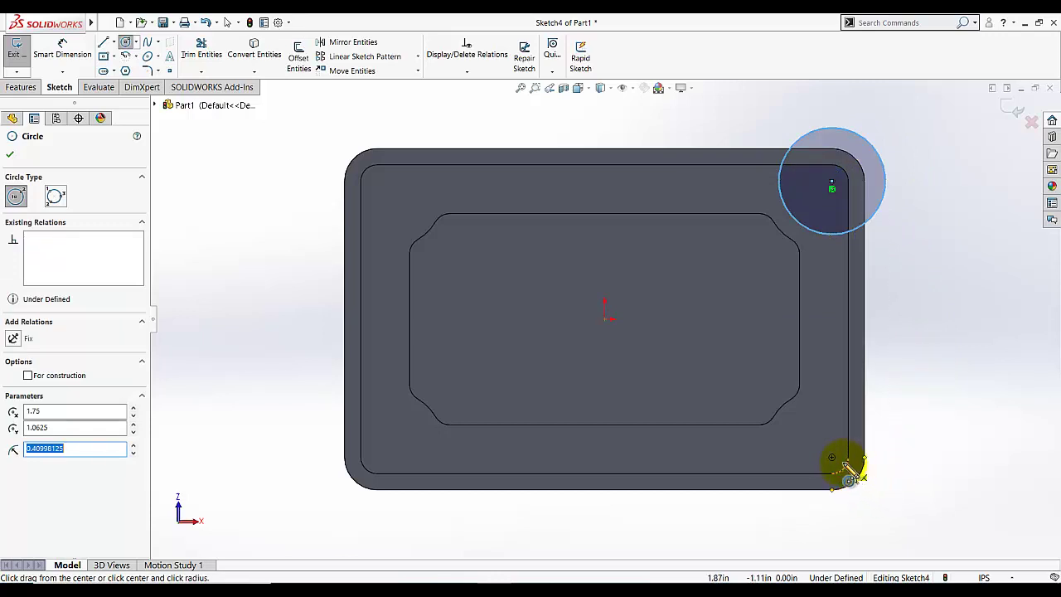
left_click(835, 462)
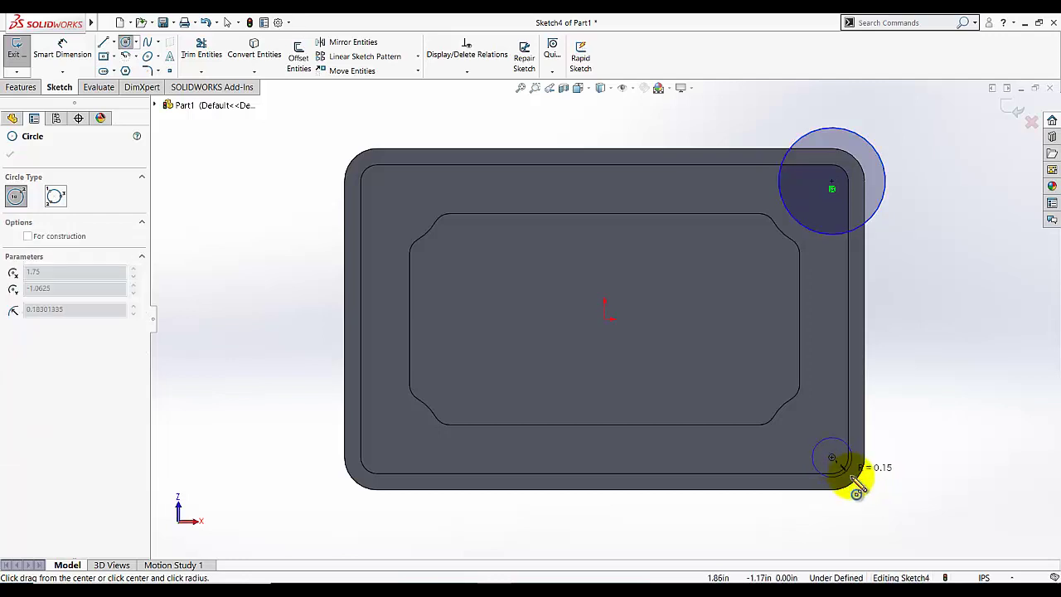
left_click(870, 498)
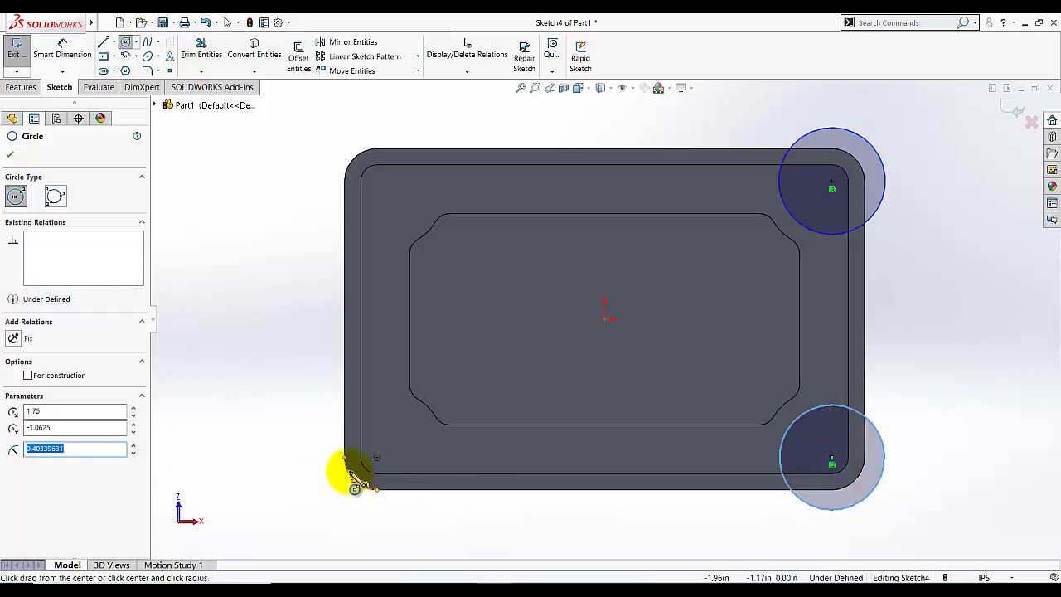
left_click(377, 458)
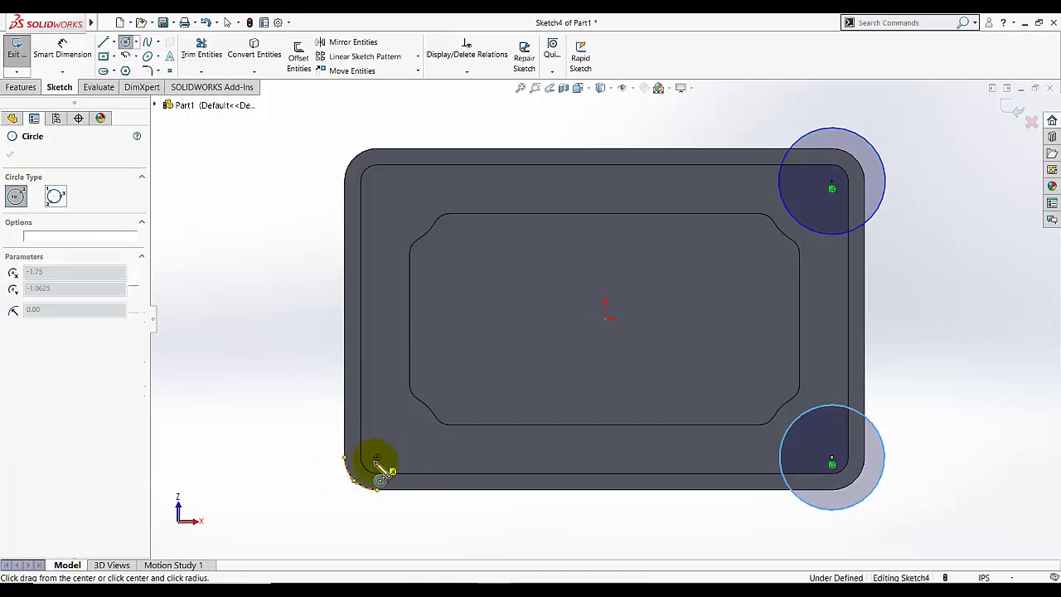
left_click(377, 504)
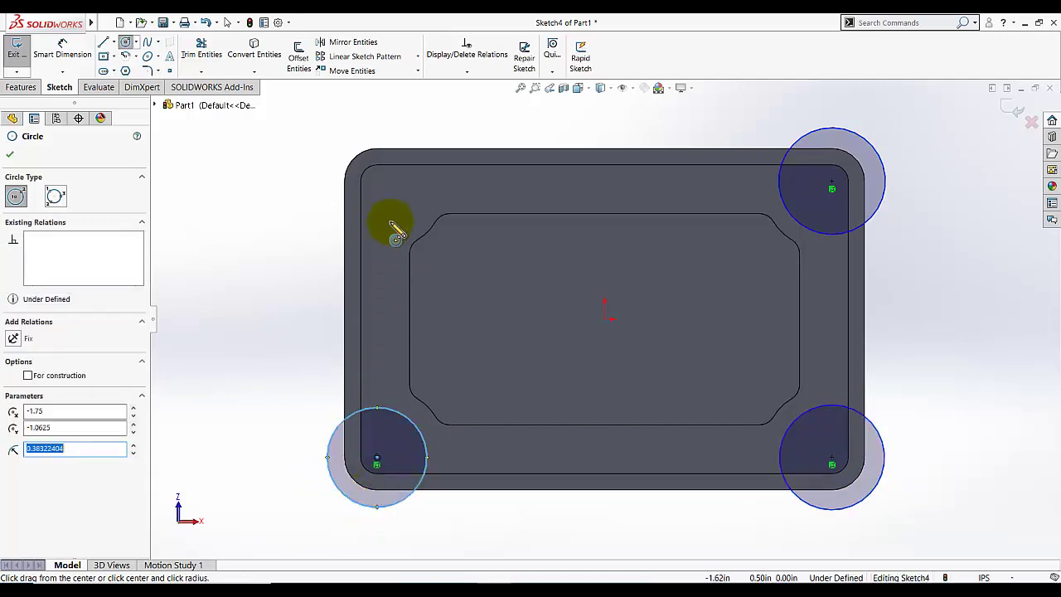
left_click(377, 183)
left_click(351, 139)
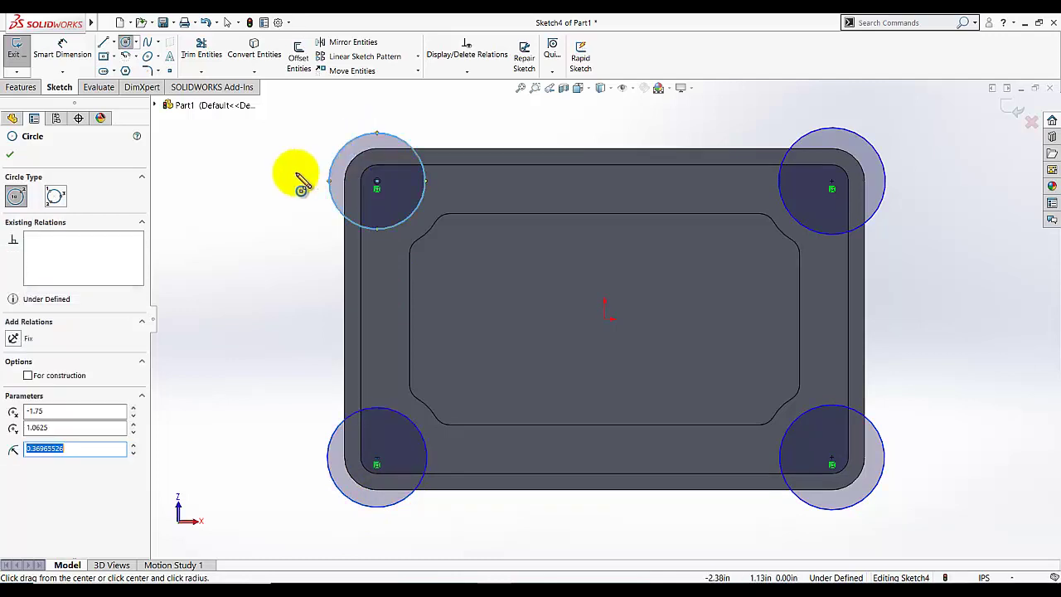
left_click(10, 154)
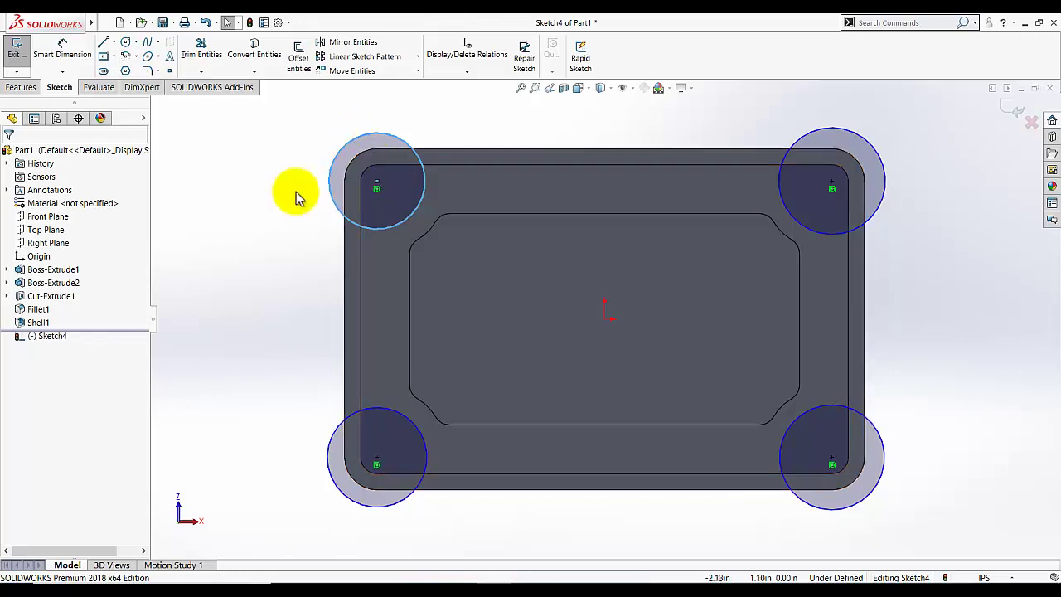
Step: Add an Equal relation between the upper-right circle and the plate's outer rounded edge at that corner
left_click(464, 74)
left_click(461, 100)
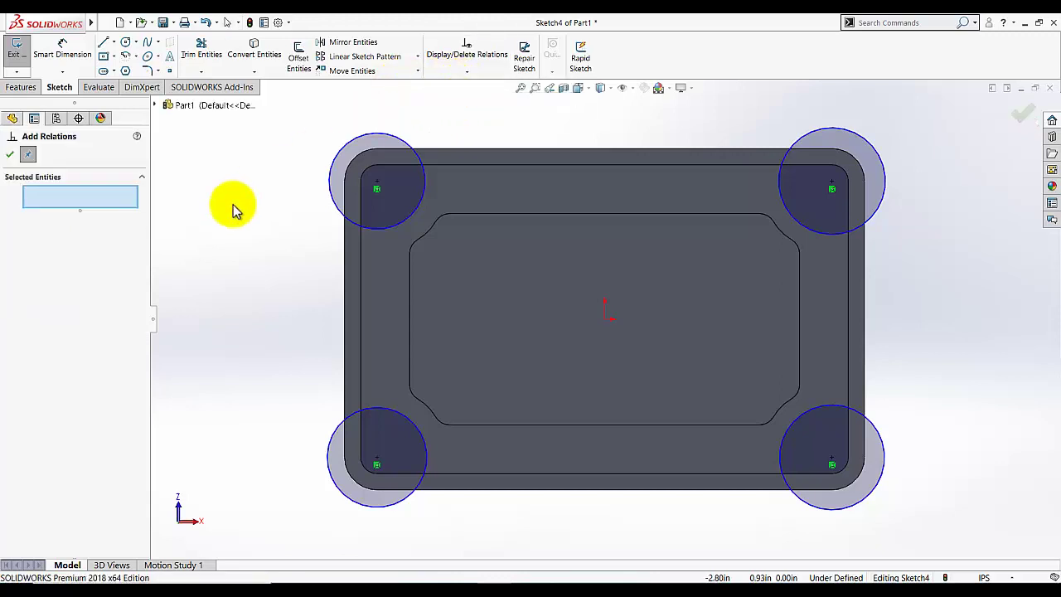
left_click(866, 139)
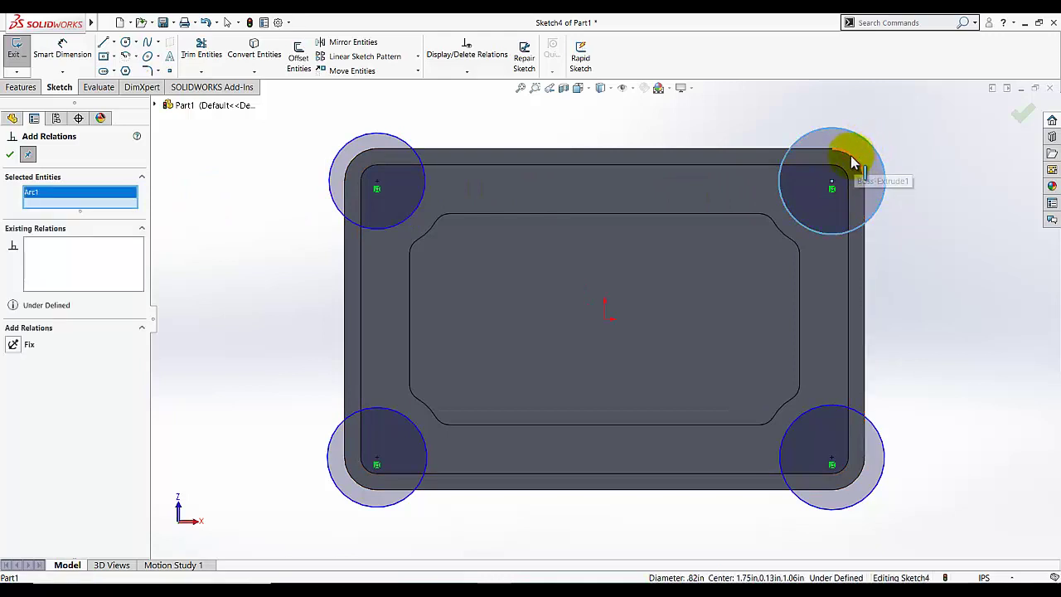
left_click(848, 156)
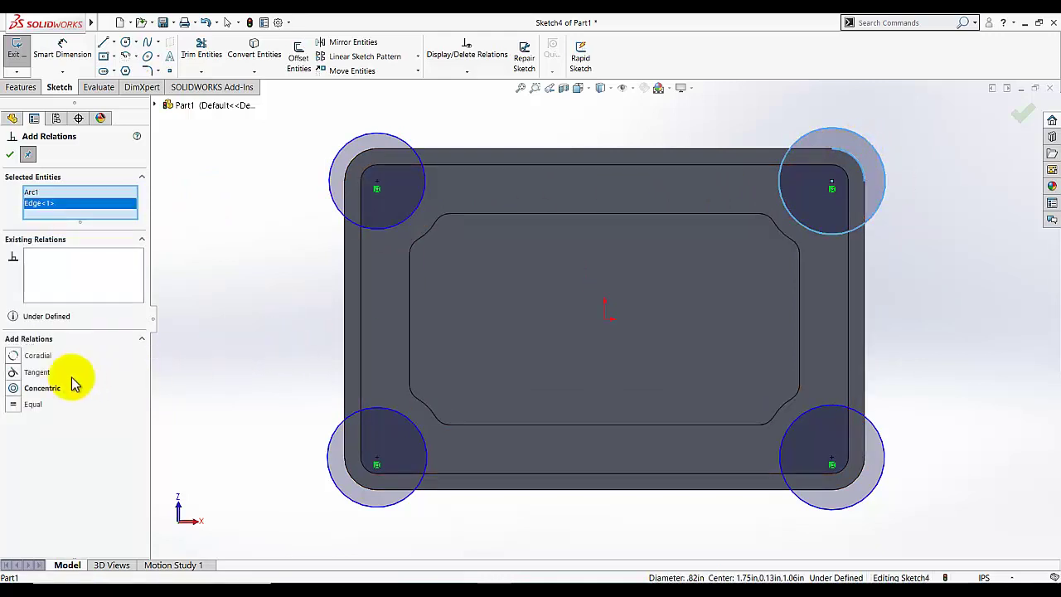
left_click(13, 405)
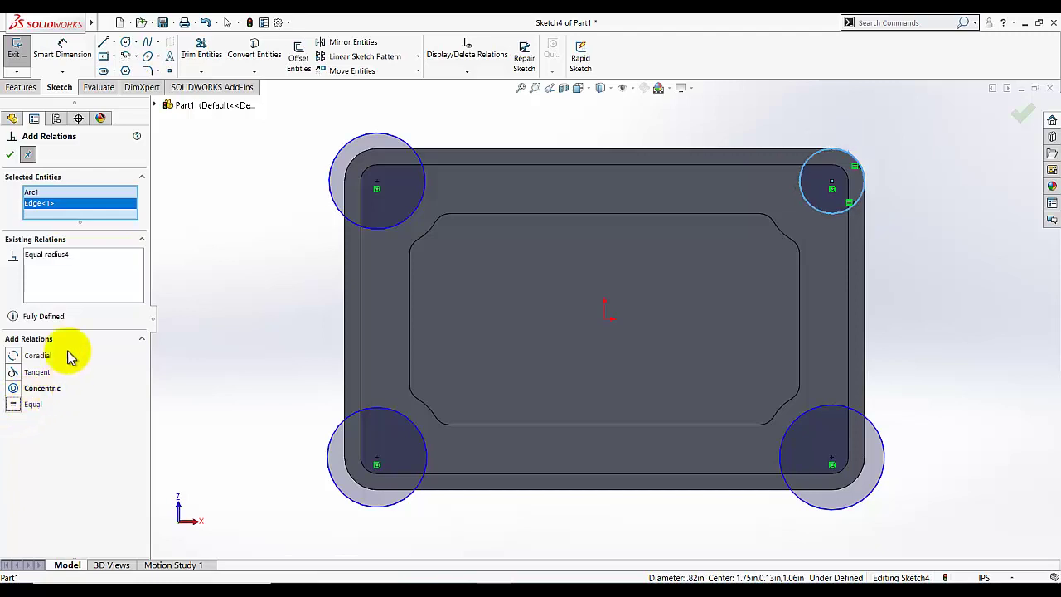
left_click(10, 154)
left_click(203, 250)
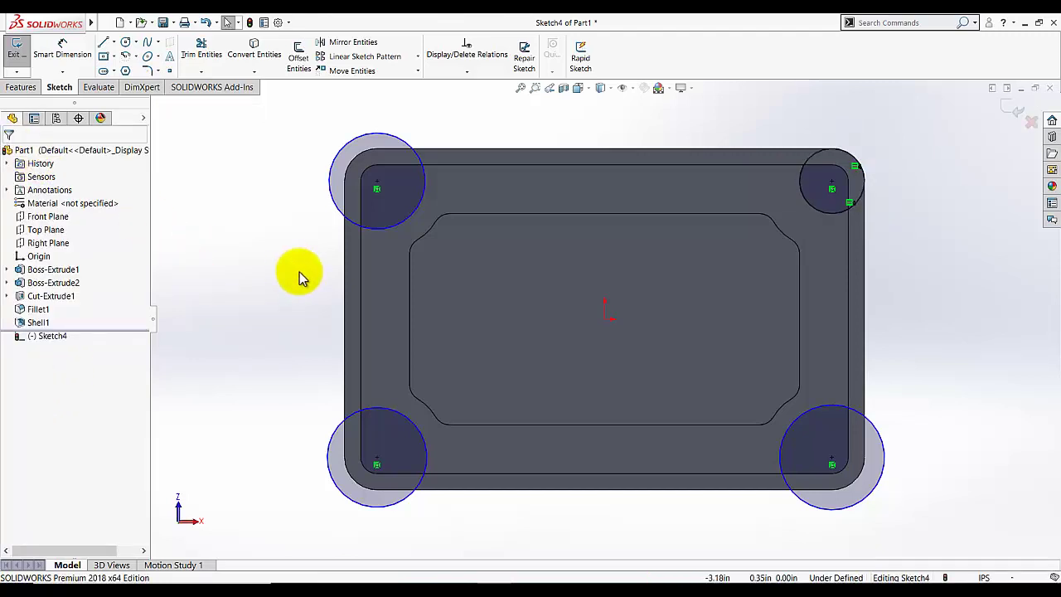
Step: Add an Equal relation between the lower-right circle and the plate's outer rounded edge at that corner
left_click(466, 71)
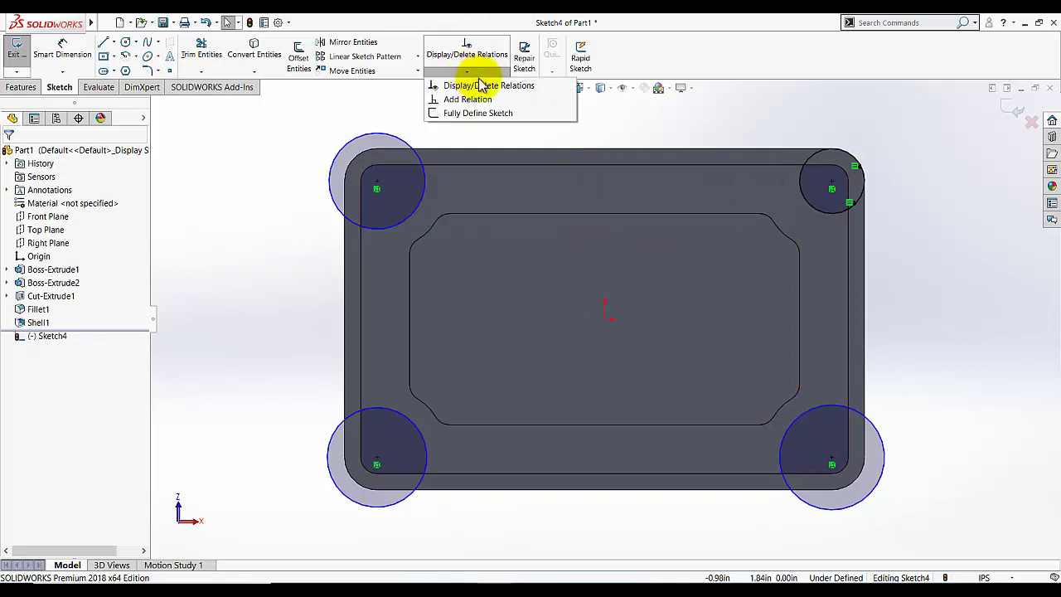
left_click(468, 100)
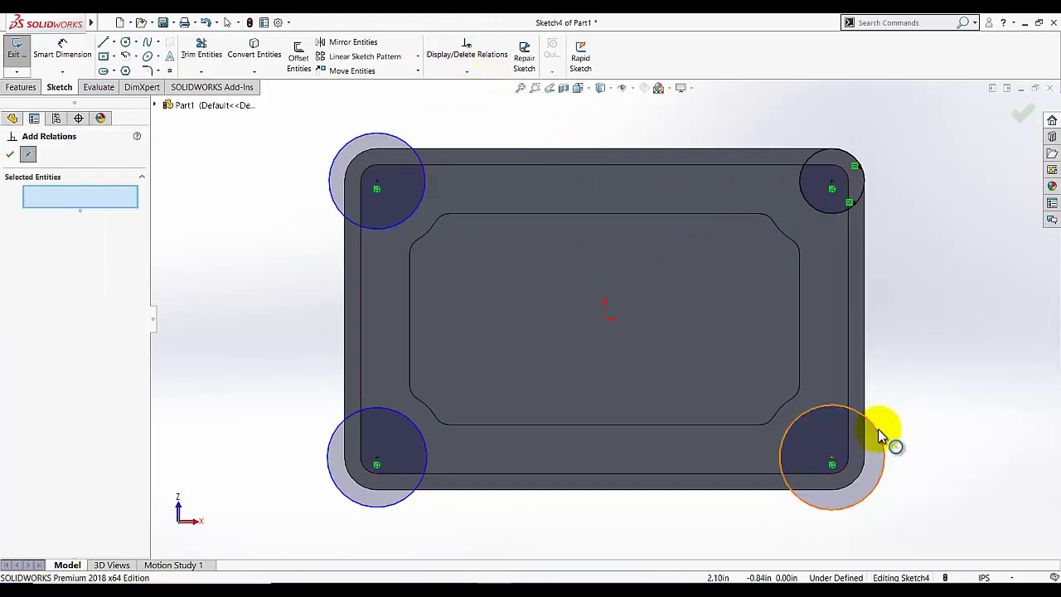
left_click(870, 473)
left_click(863, 473)
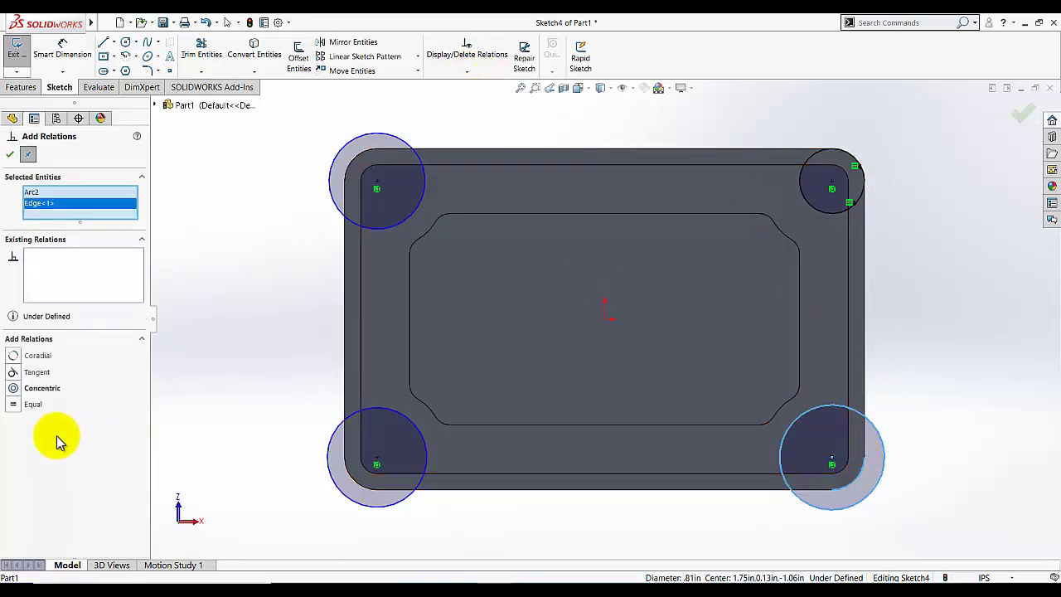
left_click(15, 404)
left_click(10, 155)
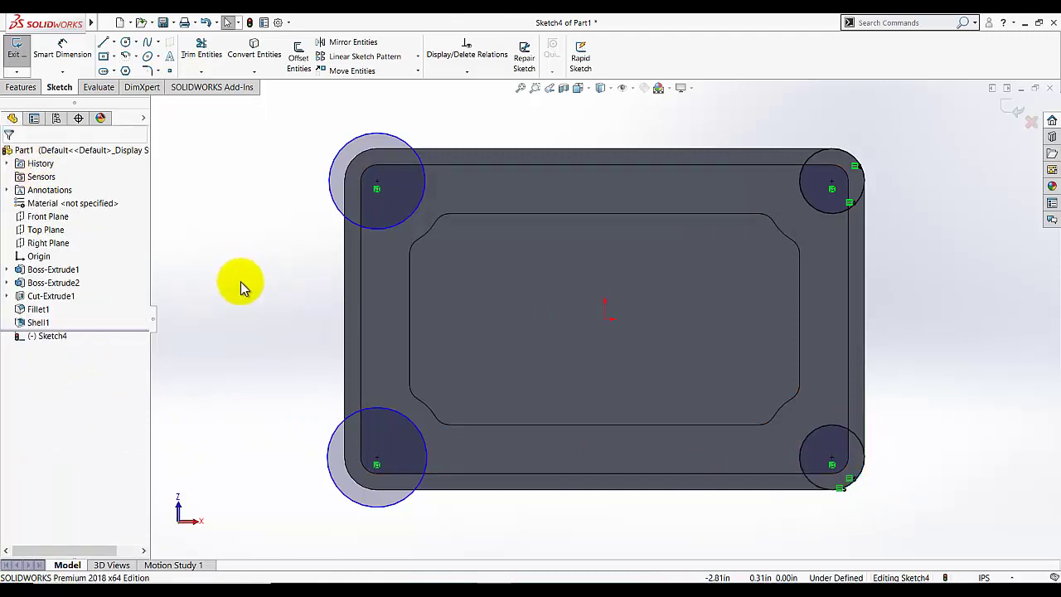
Step: Make the lower-left circle equal in radius to the plate's outer rounded edge at that corner
left_click(333, 466)
left_click(356, 487, "ctrl")
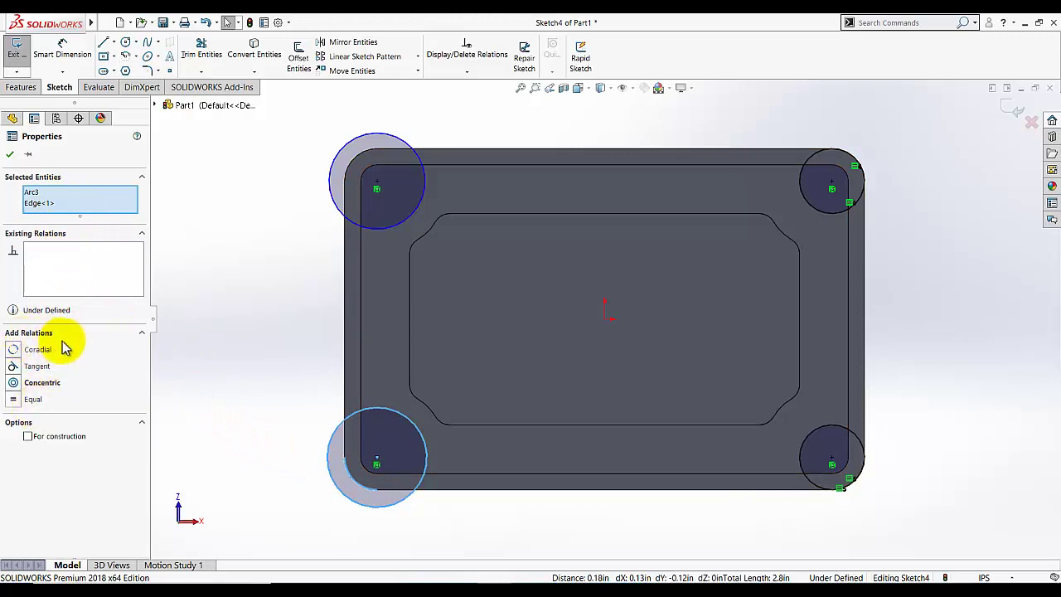
left_click(32, 399)
left_click(160, 367)
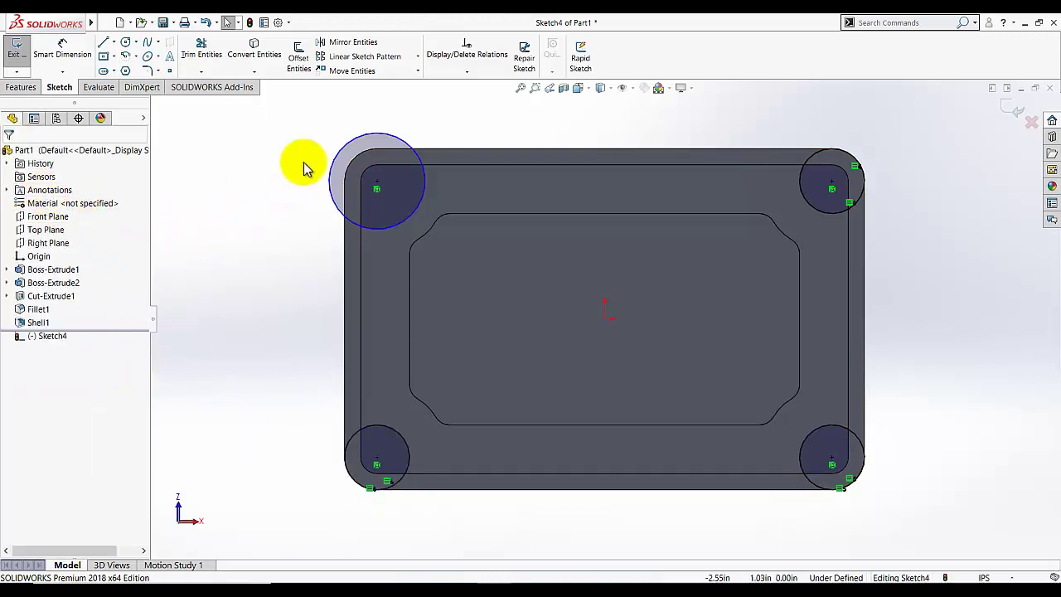
Step: Make the upper-left circle equal in radius to the plate's outer corner edge and exit the sketch
left_click(349, 149)
left_click_drag(356, 164, 253, 251)
left_click(257, 225)
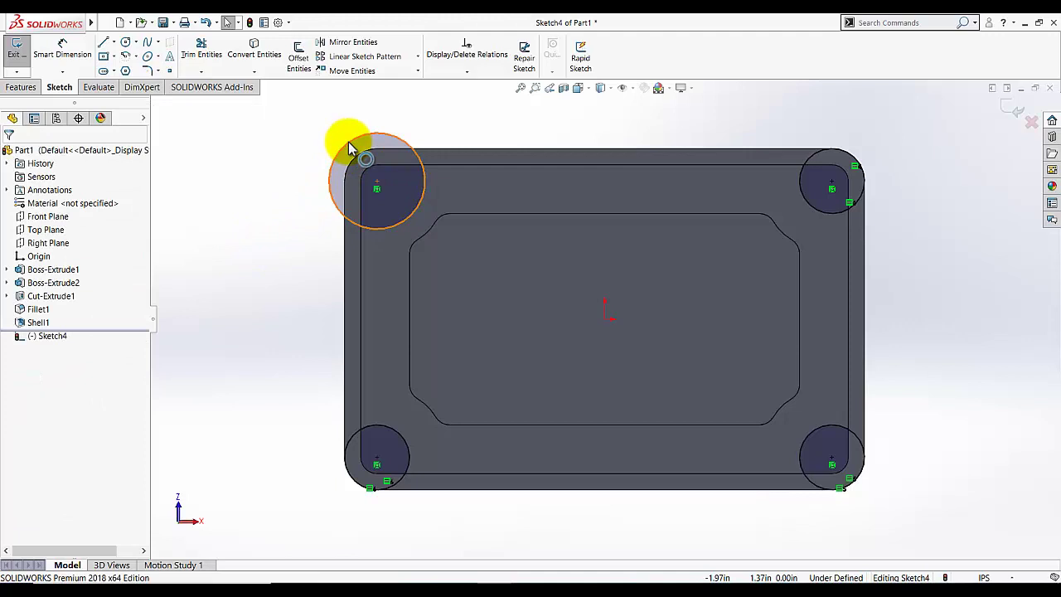
left_click(352, 153)
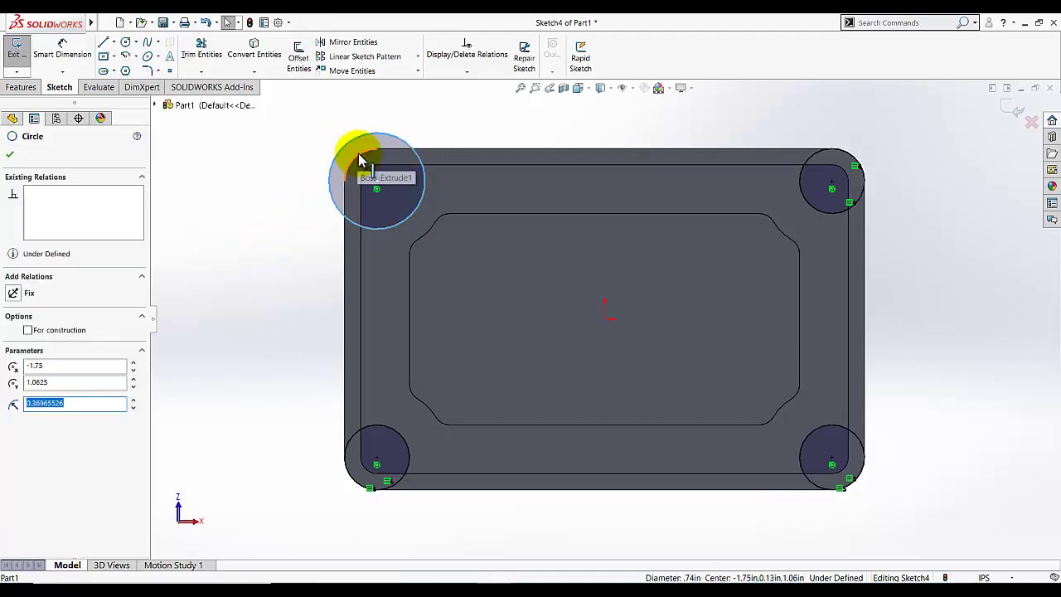
left_click(362, 159, "ctrl")
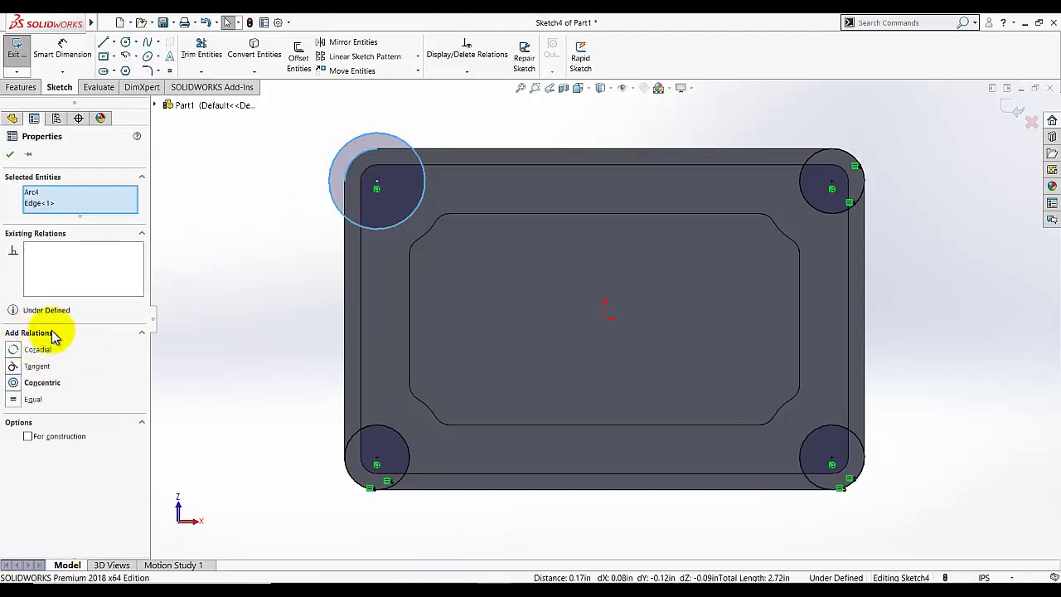
left_click(13, 399)
left_click(10, 154)
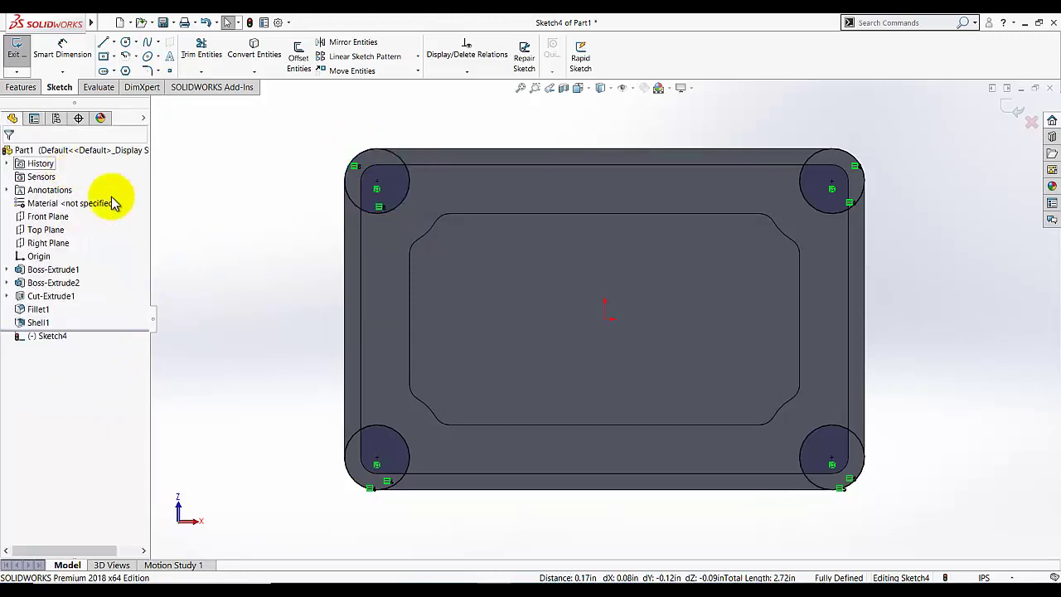
left_click(16, 51)
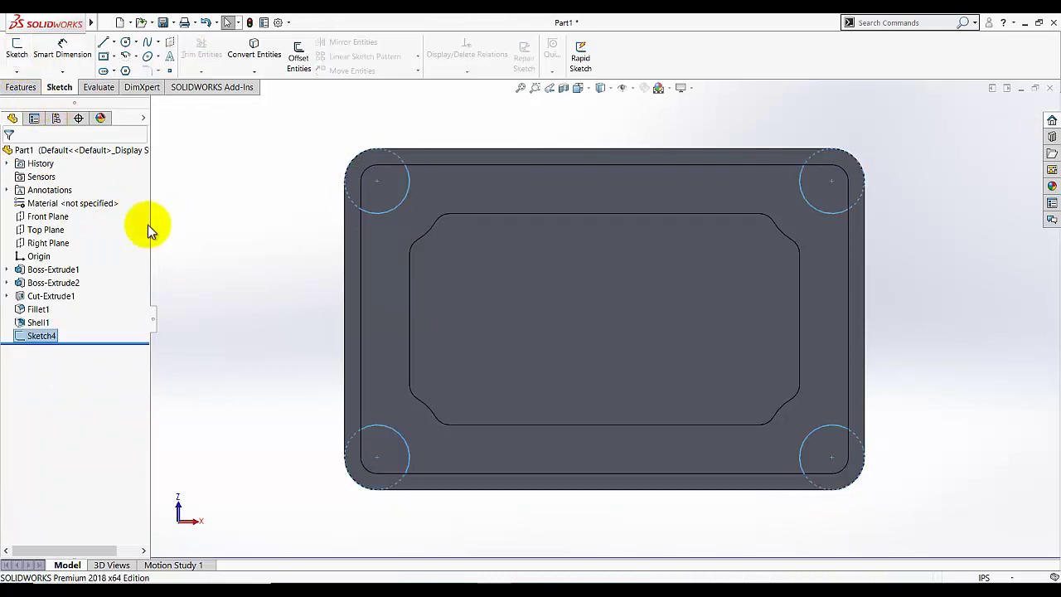
mouse_move(244, 298)
middle_mouse_down()
mouse_move(225, 182)
mouse_move(244, 239)
mouse_move(213, 177)
mouse_move(222, 196)
mouse_move(237, 180)
middle_mouse_up()
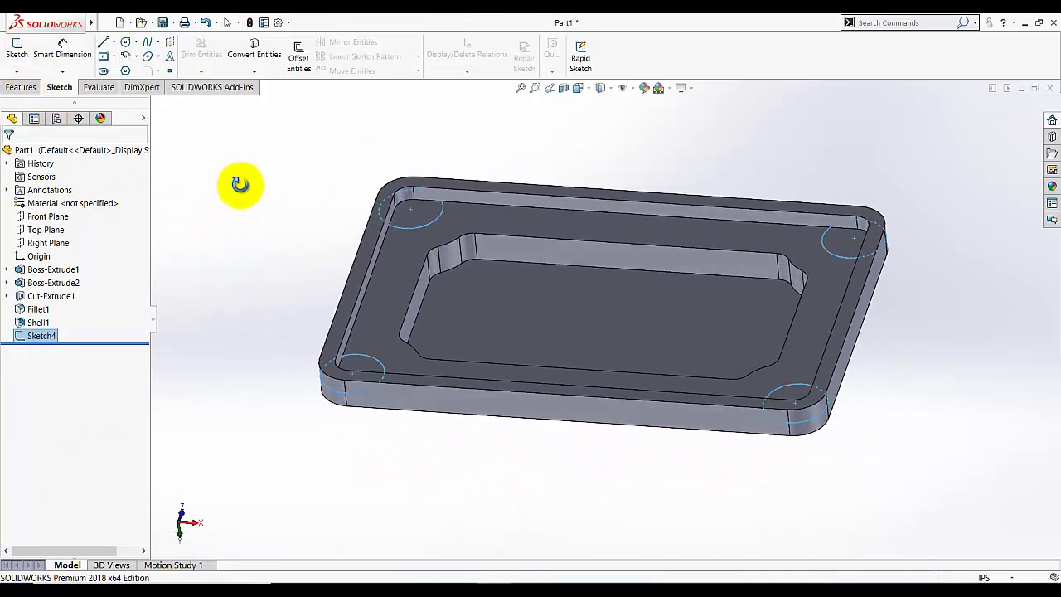
left_click(22, 86)
left_click(25, 68)
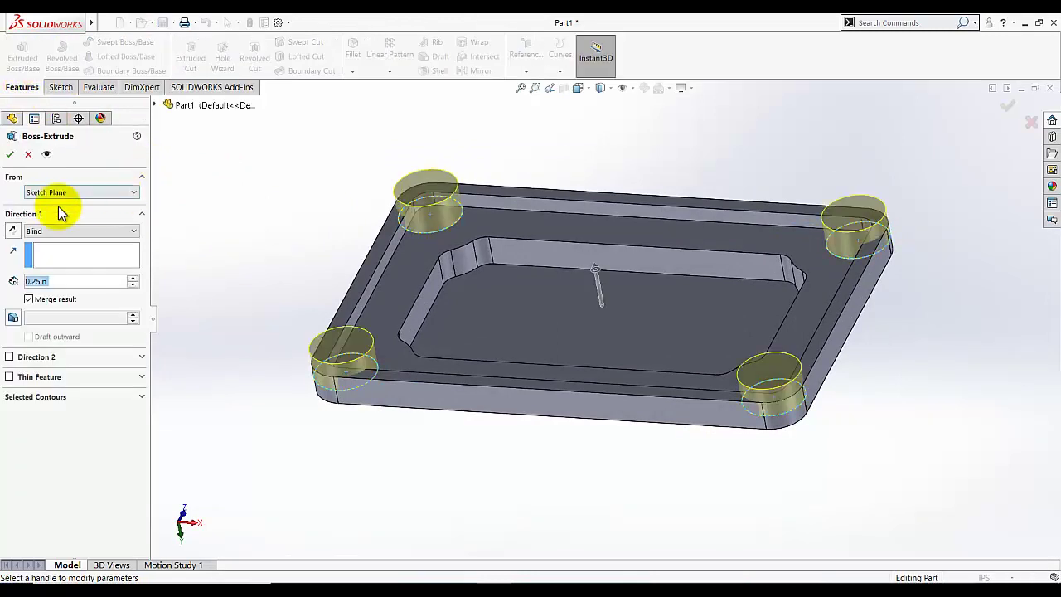
left_click(46, 232)
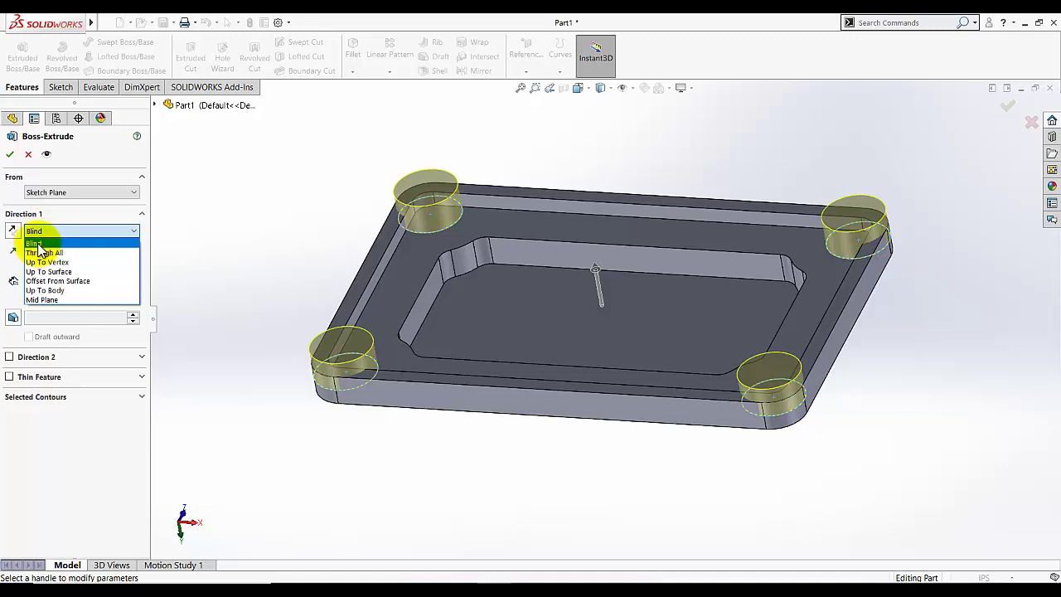
left_click(136, 230)
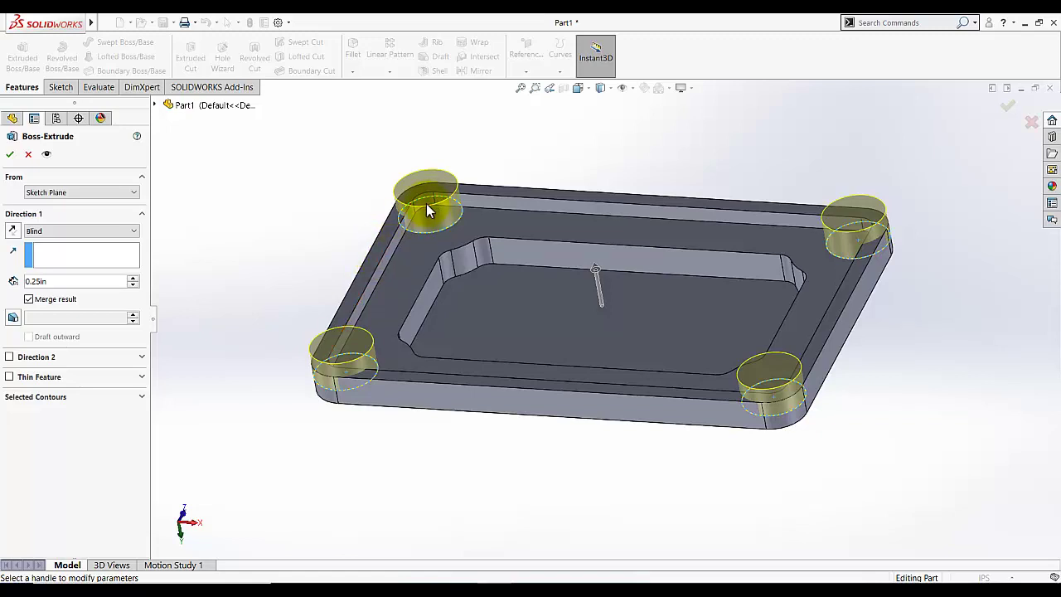
left_click(385, 240)
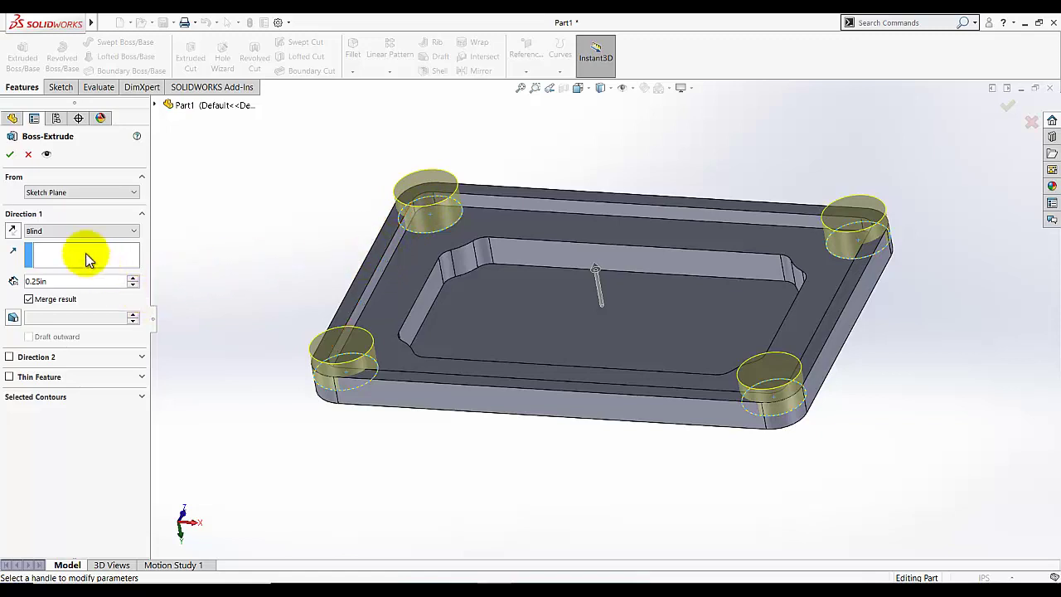
left_click(65, 232)
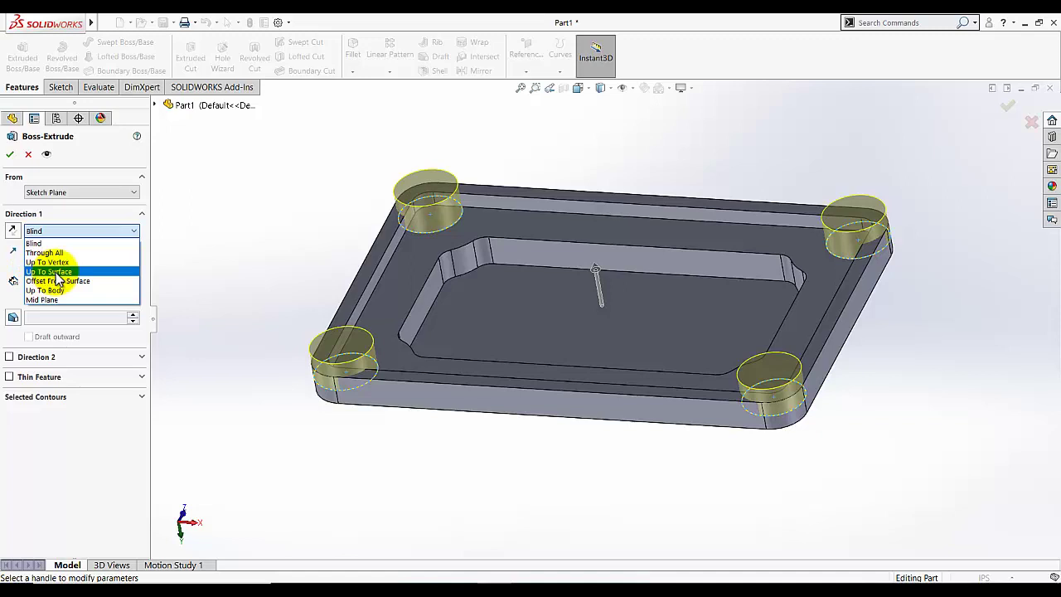
left_click(51, 272)
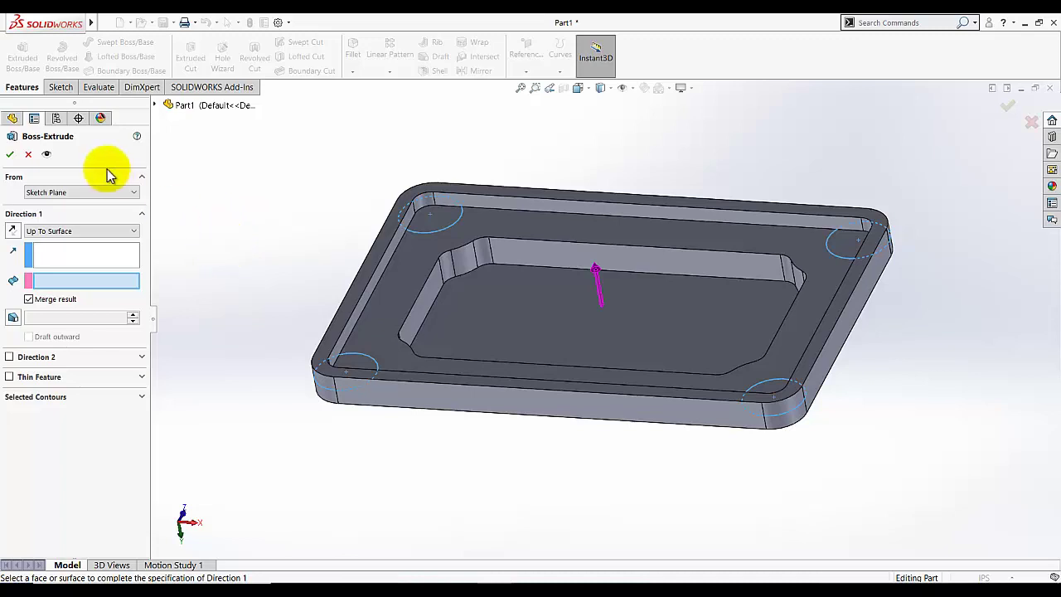
left_click(69, 284)
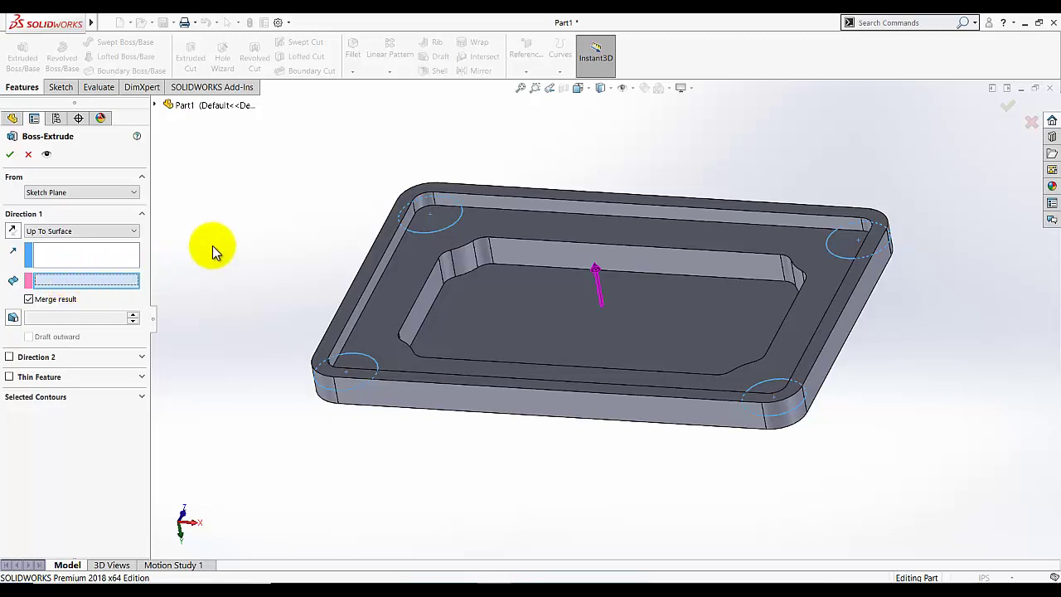
left_click(369, 266)
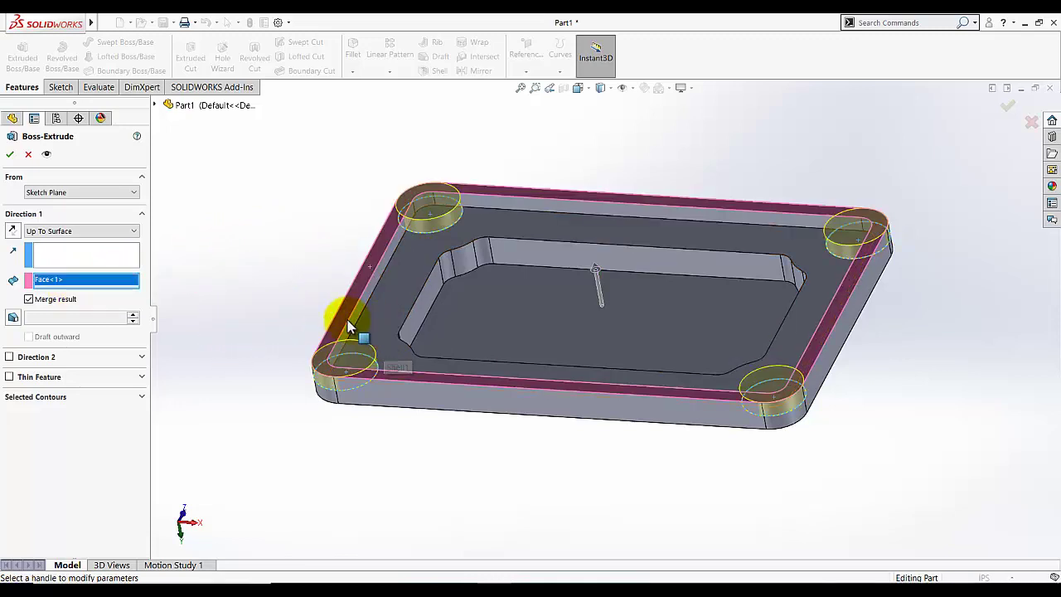
left_click(28, 155)
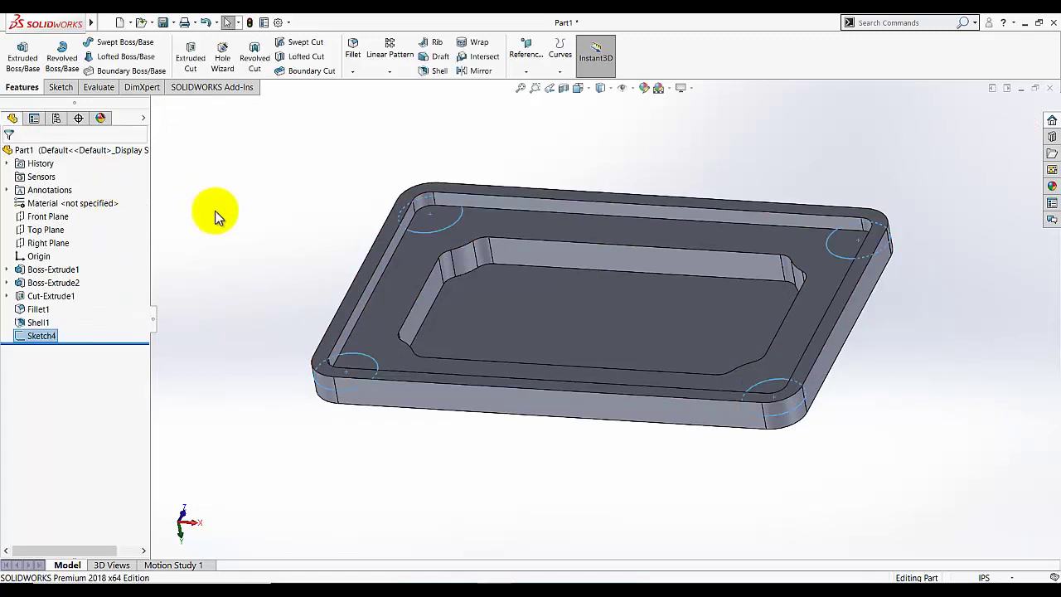
Step: Extrude the four corner circles Up To Surface, ending at the underside rim face, with the result merged
left_click(51, 335)
left_click(22, 58)
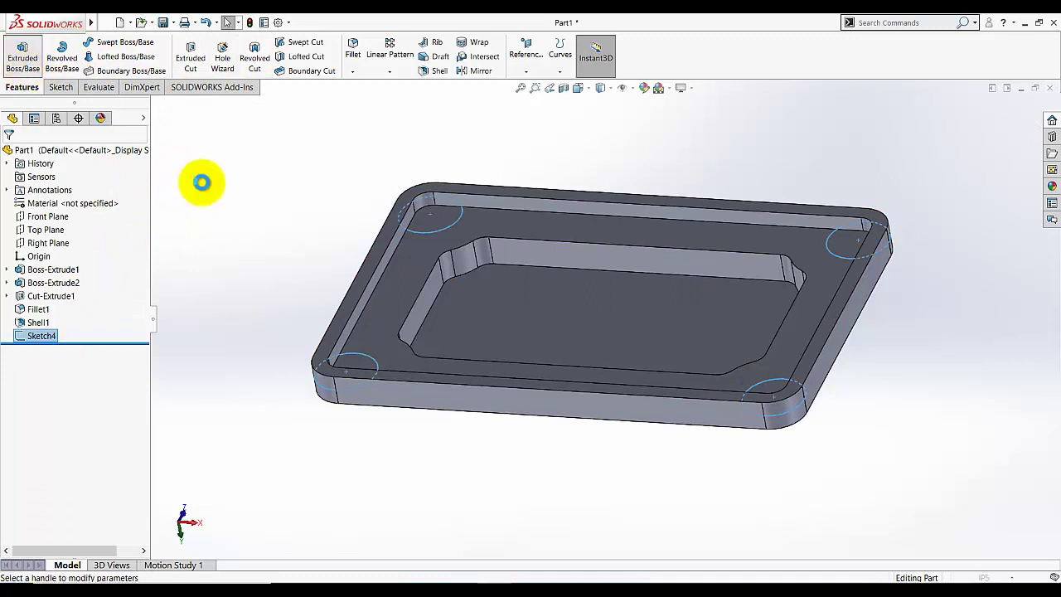
left_click(43, 231)
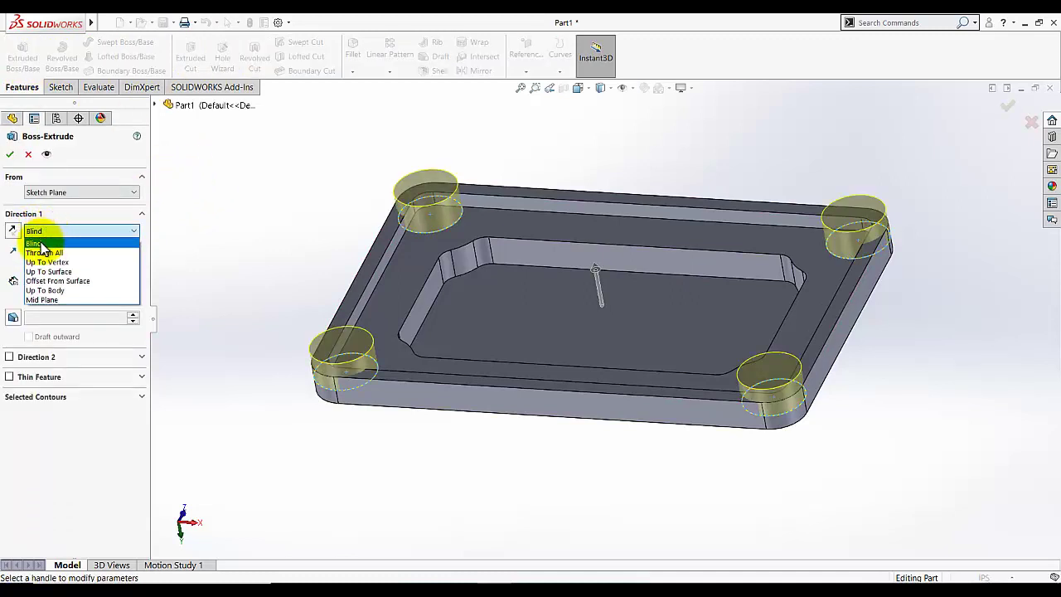
left_click(51, 272)
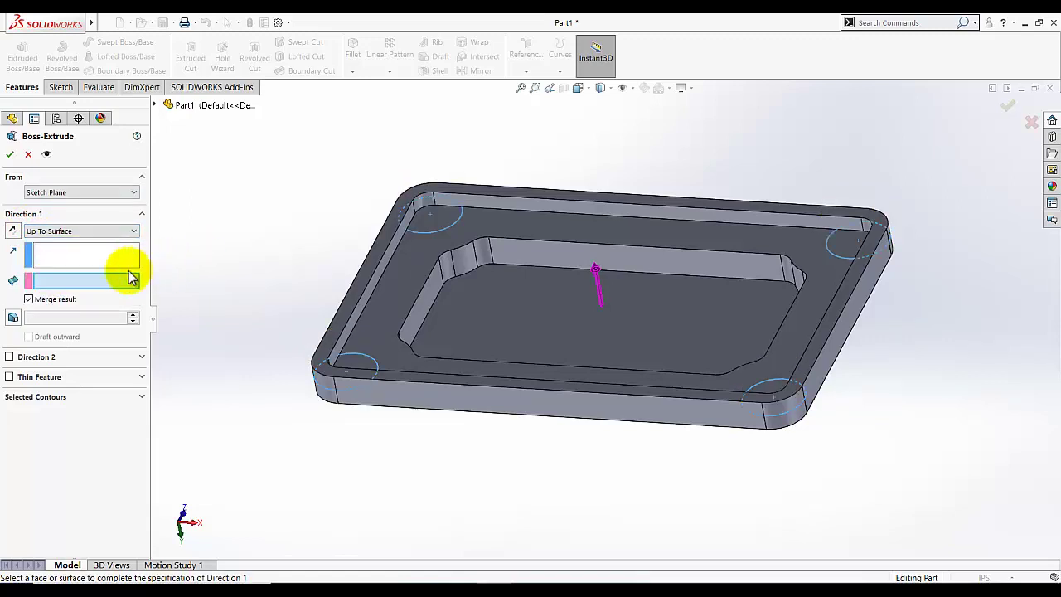
left_click(365, 282)
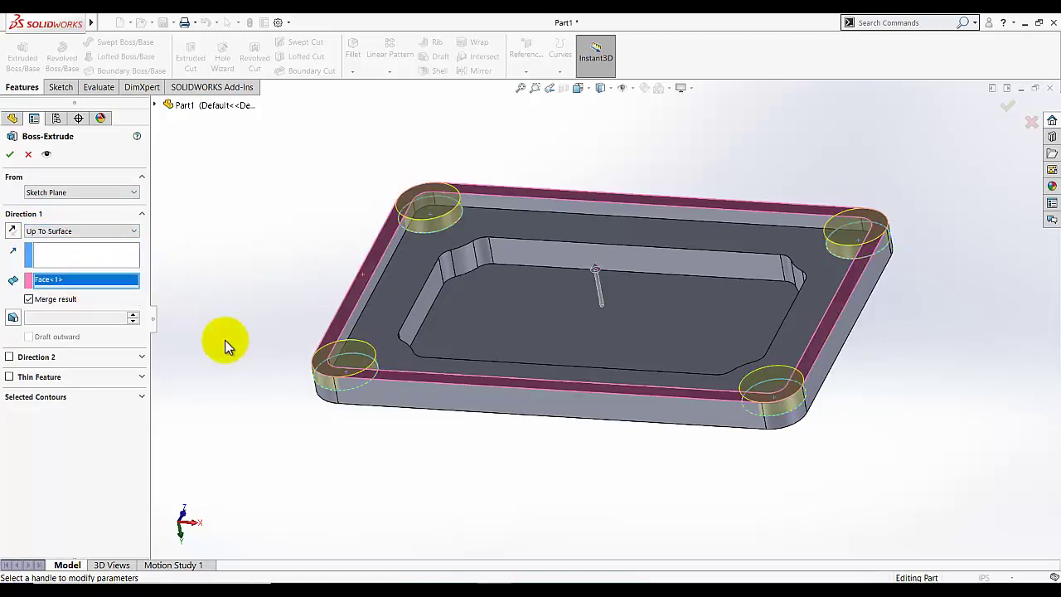
left_click(9, 154)
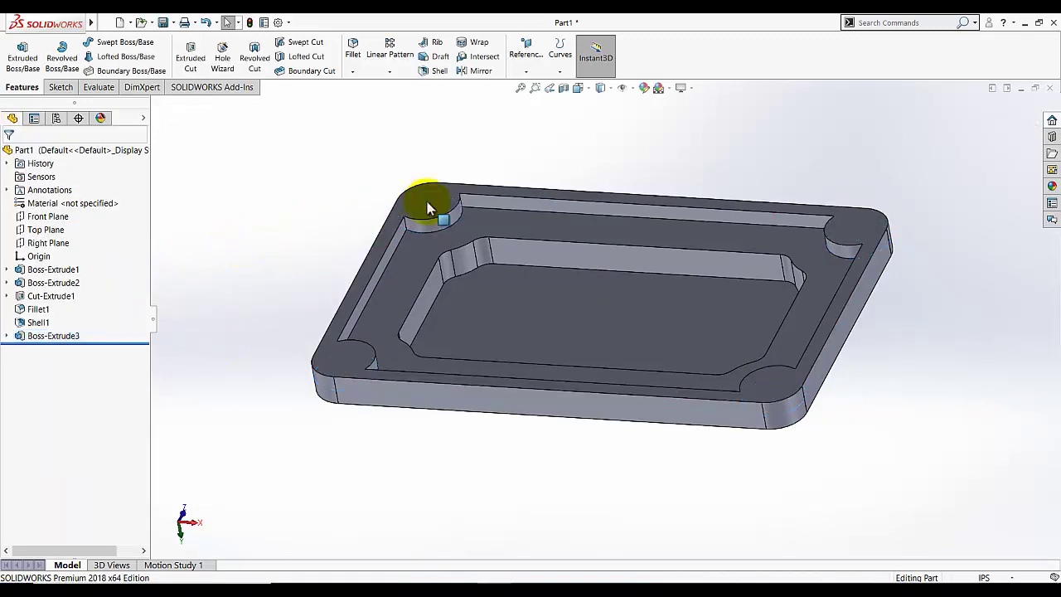
left_click(446, 222)
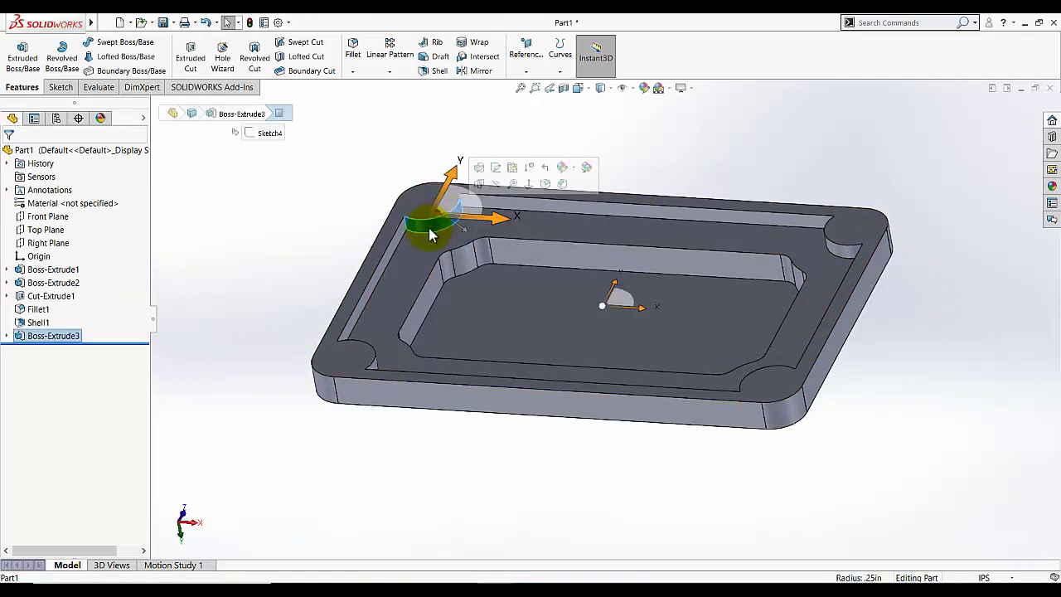
left_click(362, 225)
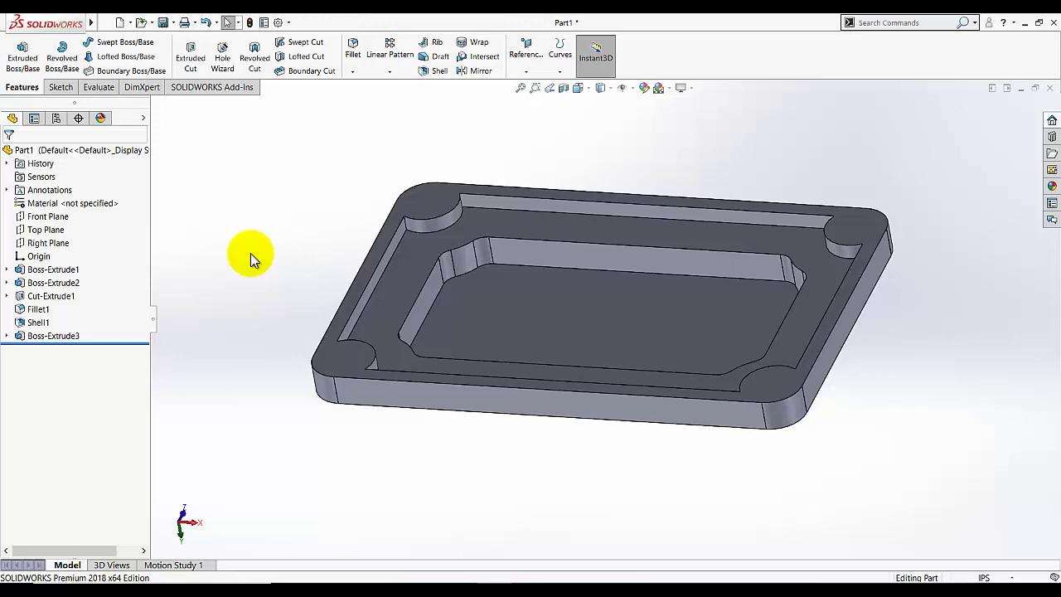
Step: Fillet all edges of the plate's upper face and the raised block's top face with a 0.031 in radius
left_click(579, 88)
left_click(640, 119)
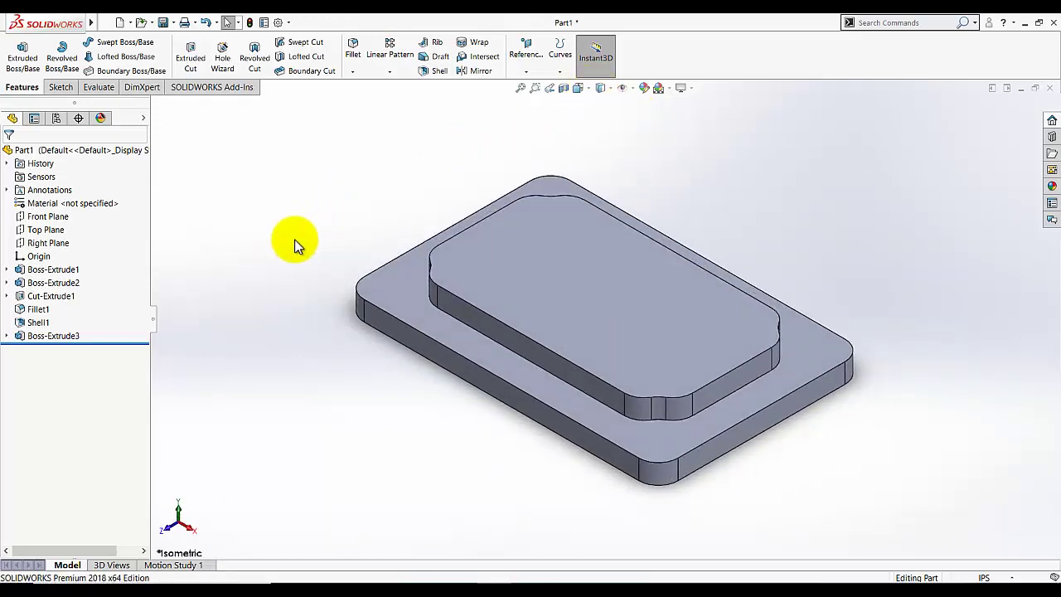
left_click(353, 50)
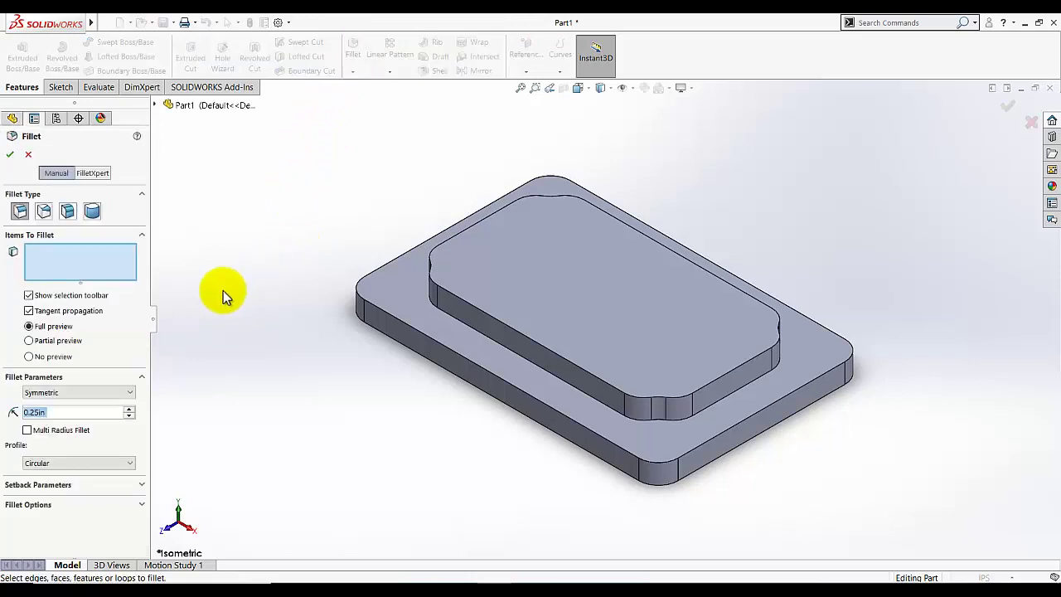
left_click(64, 260)
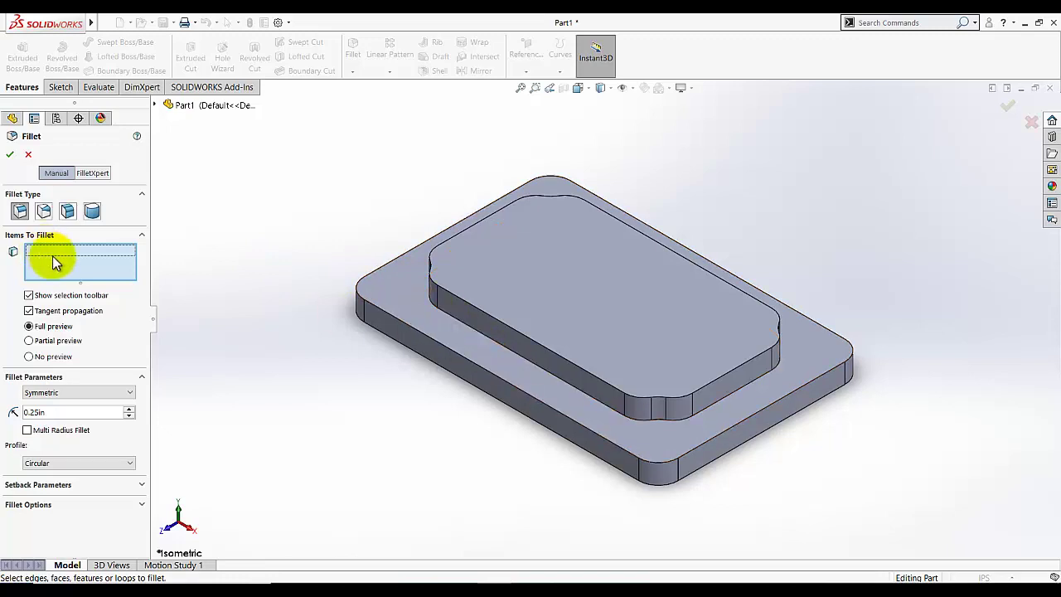
left_click(454, 333)
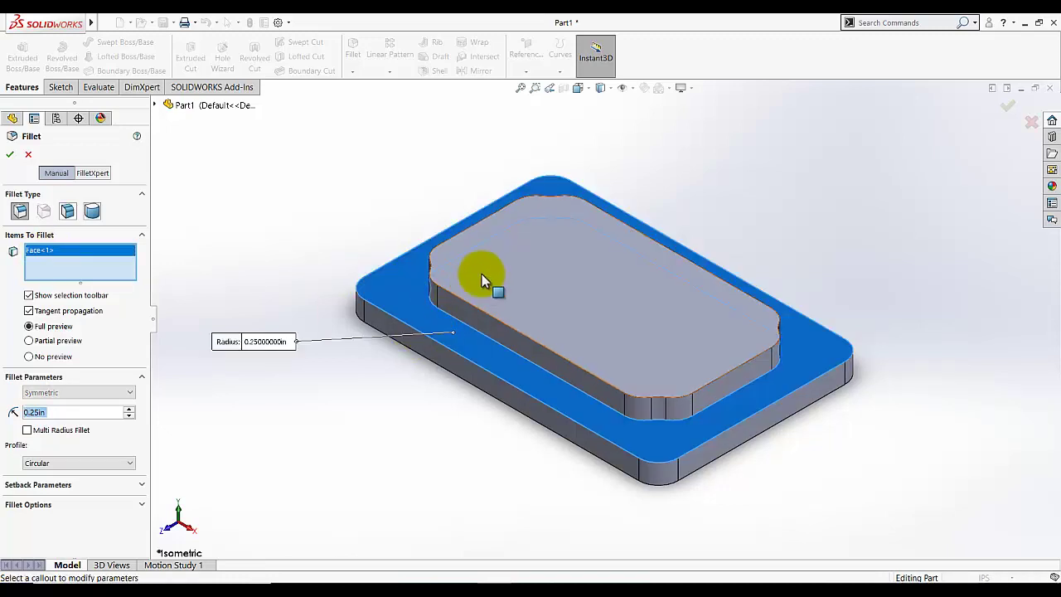
left_click(479, 273)
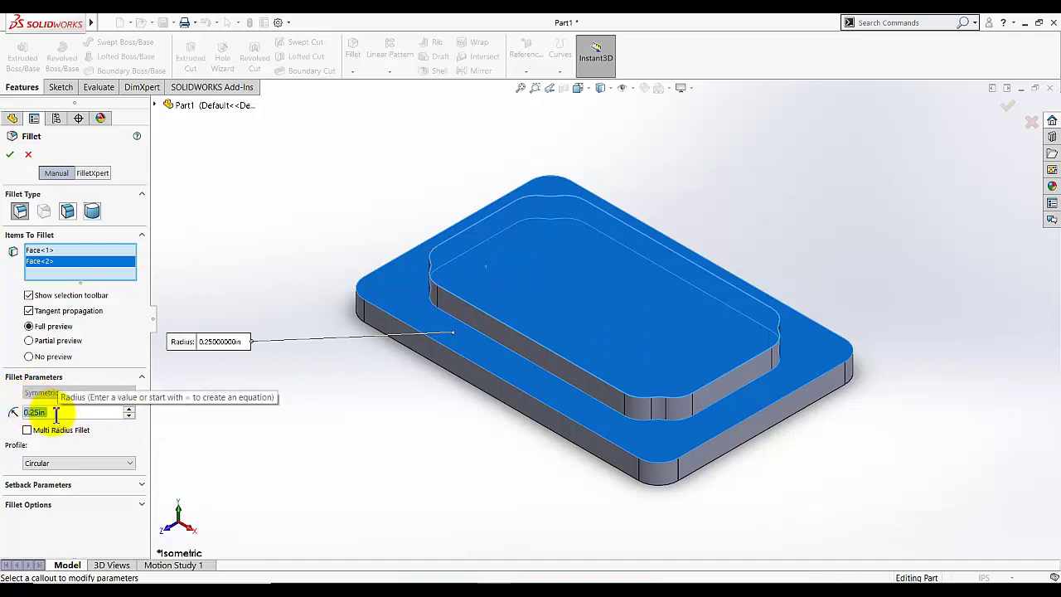
type("0.03")
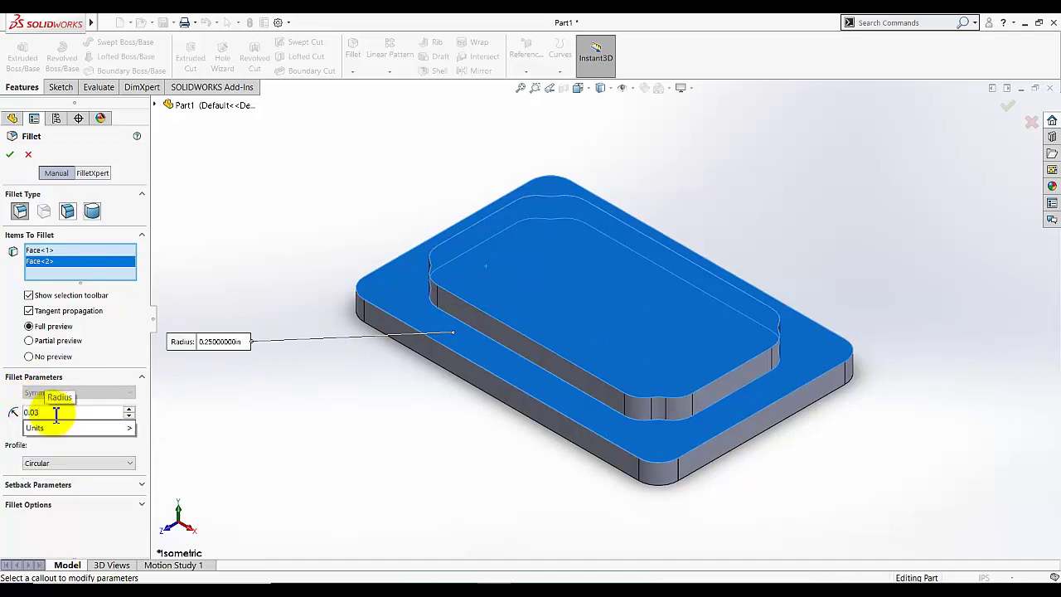
type("1")
key("Return")
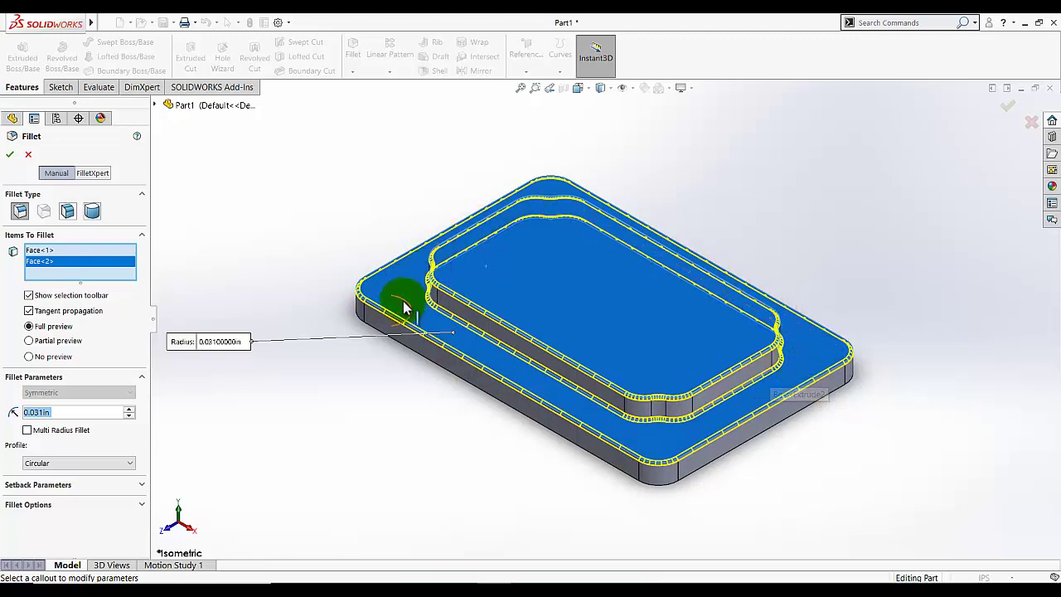
left_click(9, 154)
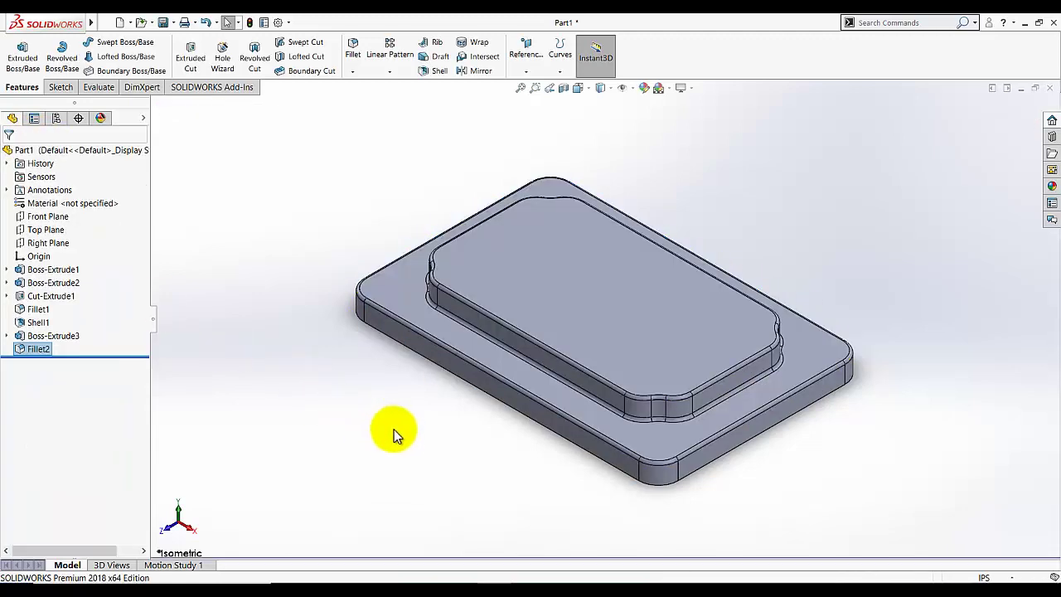
Step: Fillet the edges of the two inner cavity floor faces on the underside with a 0.031 in radius
middle_click_drag(394, 454, 400, 138)
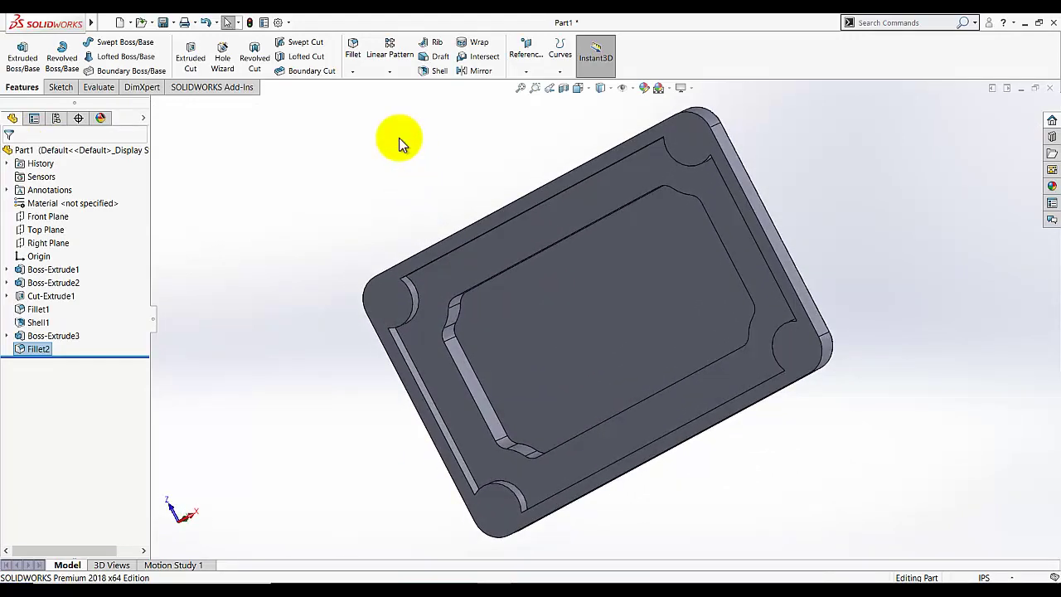
left_click(352, 48)
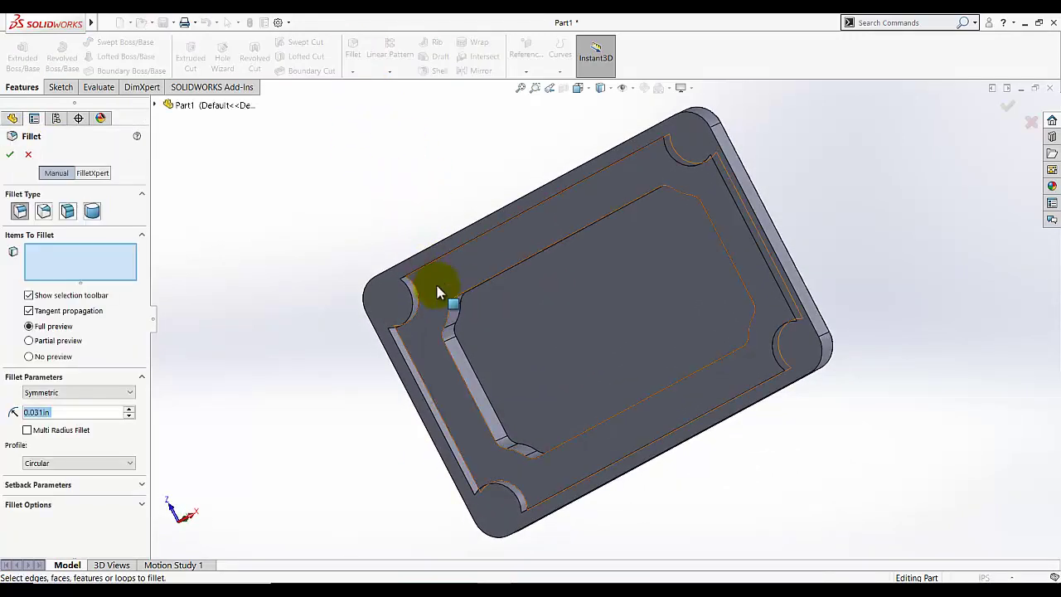
left_click(534, 332)
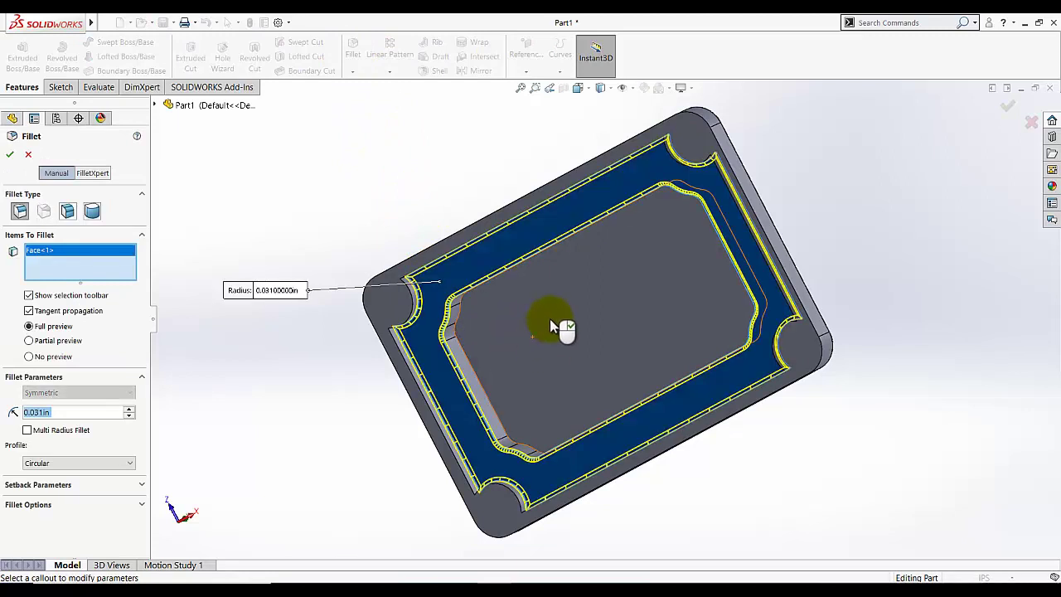
left_click(550, 325)
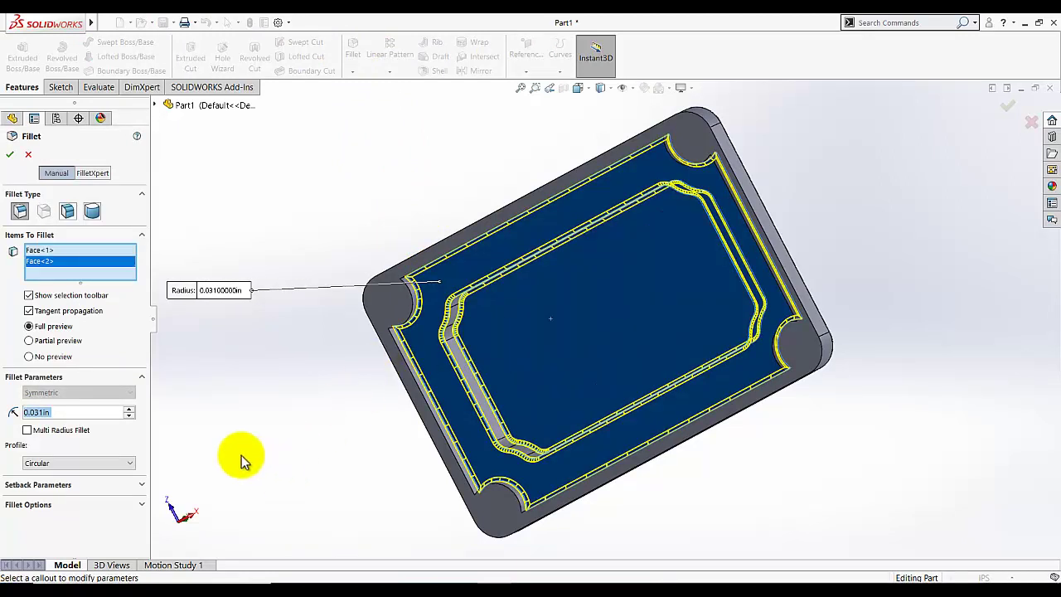
left_click(37, 412)
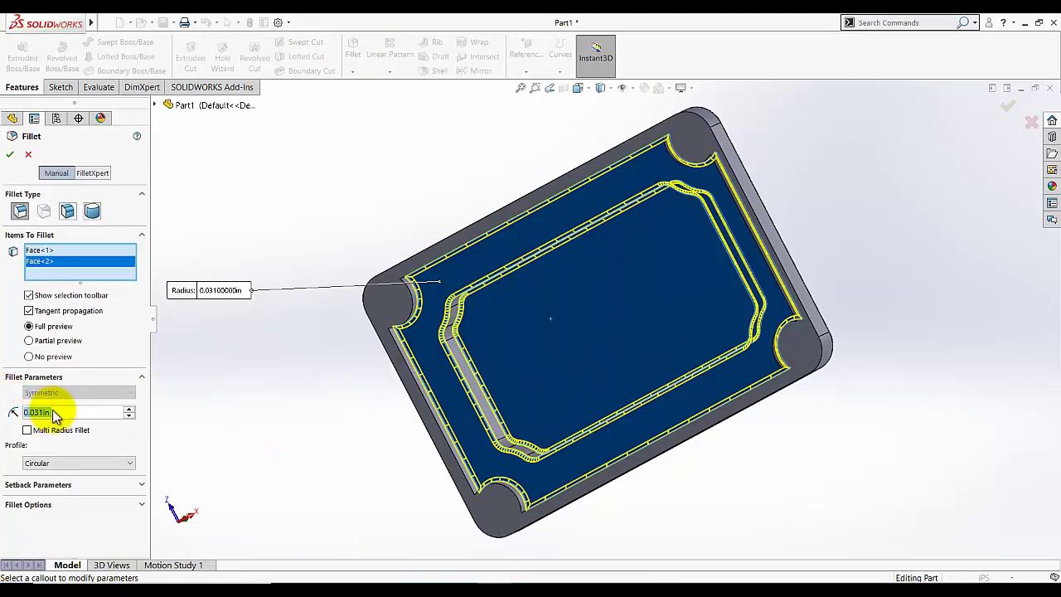
left_click(10, 155)
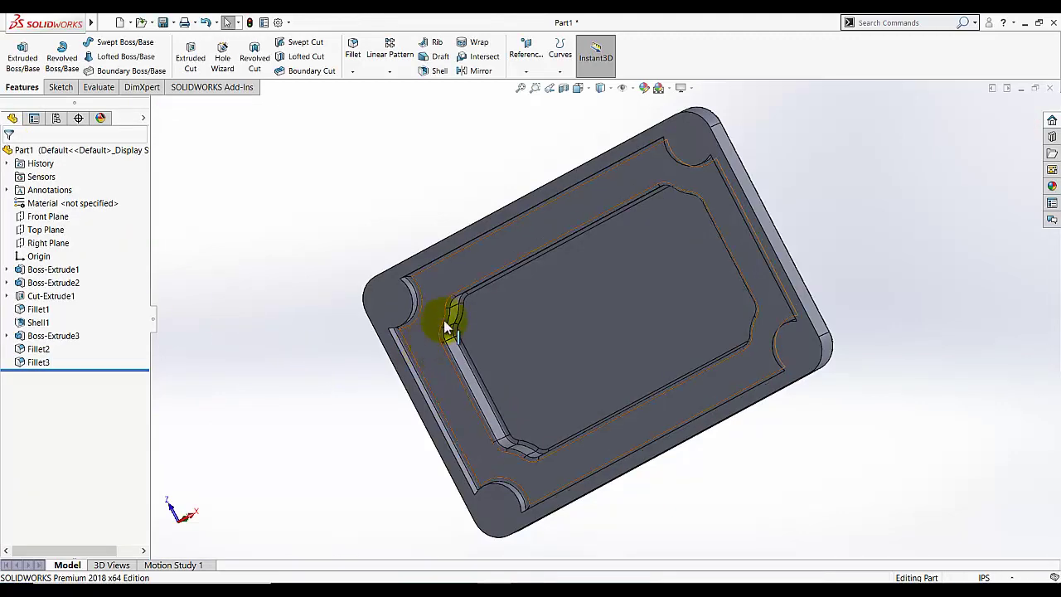
Step: Start a Hole Wizard hole in the isometric view and set its type to Screw Clearances
left_click(452, 124)
left_click(577, 88)
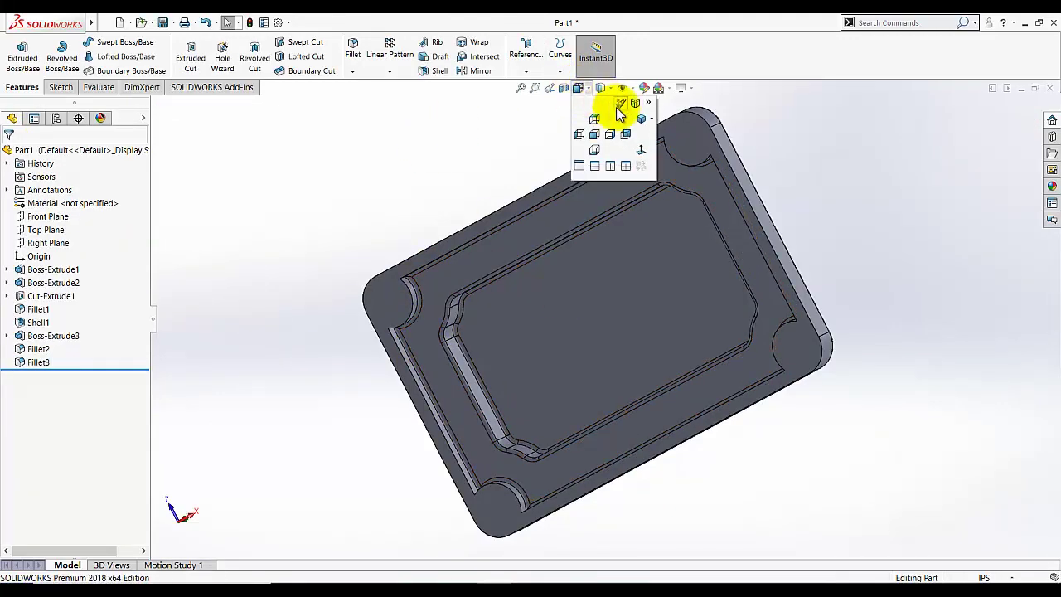
left_click(639, 125)
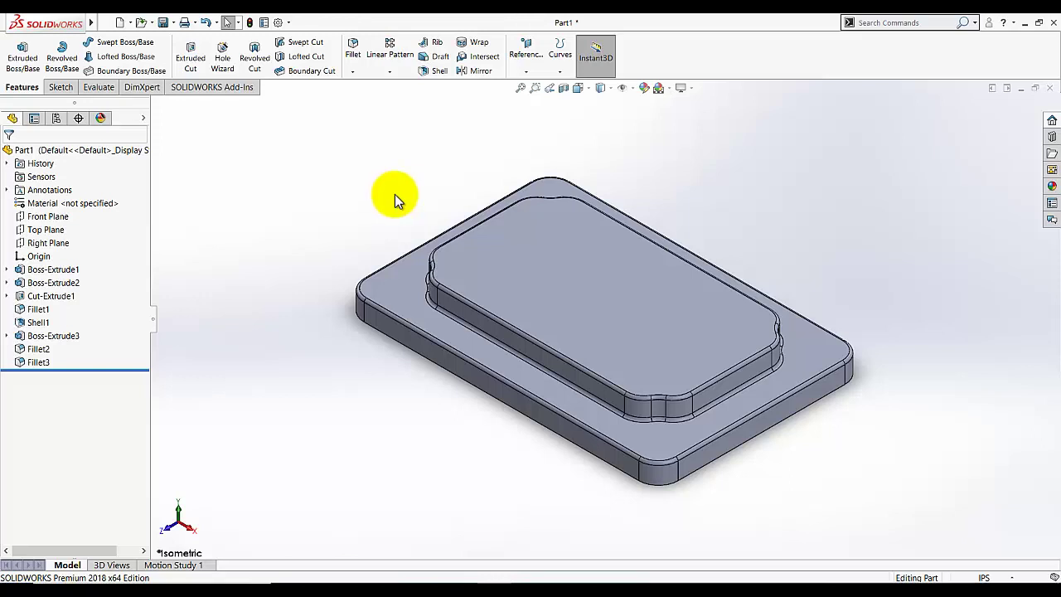
left_click(222, 55)
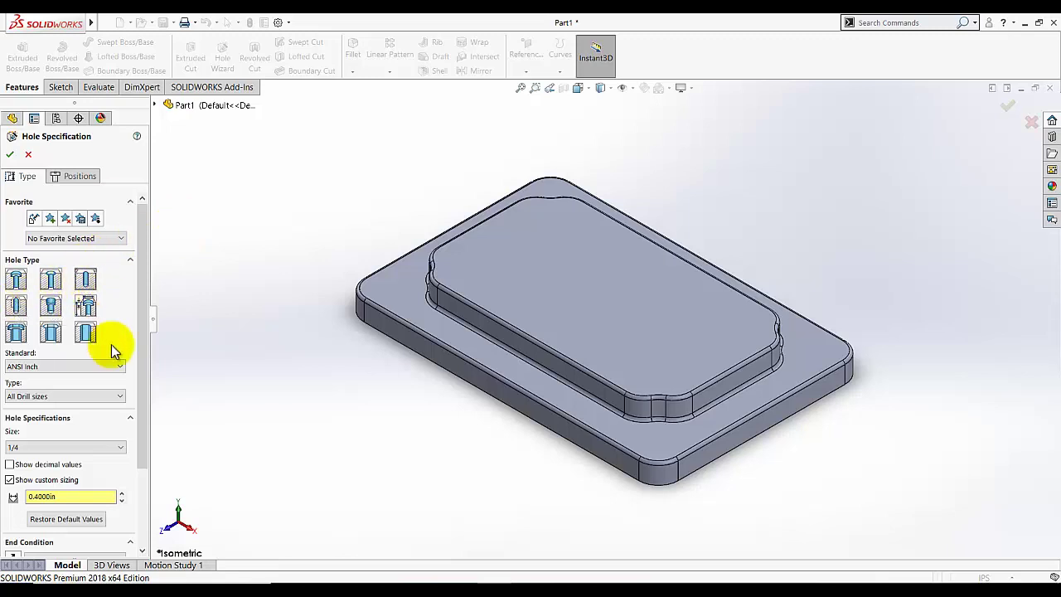
left_click_drag(145, 314, 145, 361)
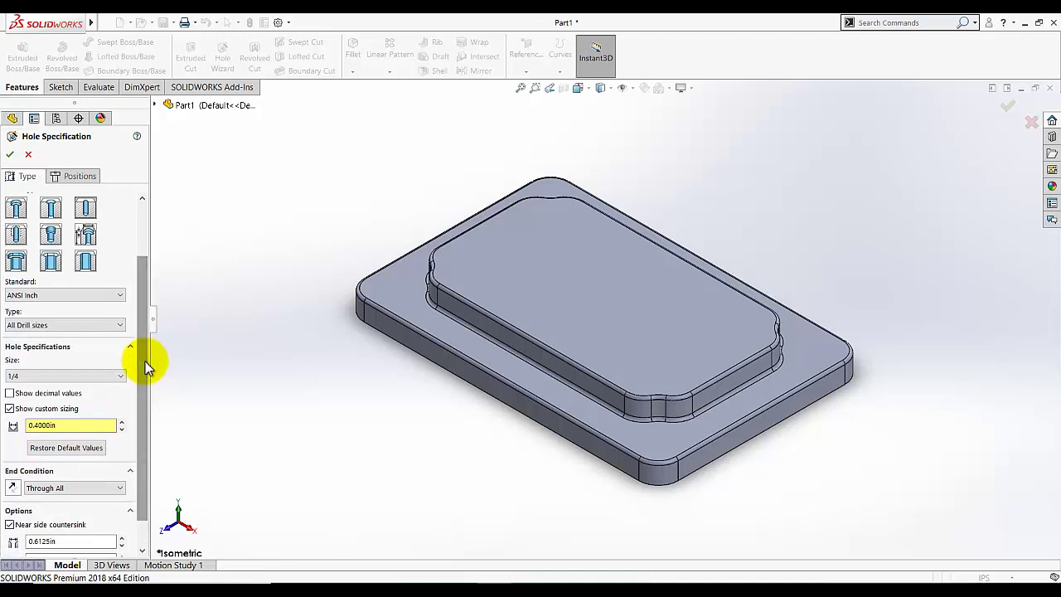
left_click(40, 325)
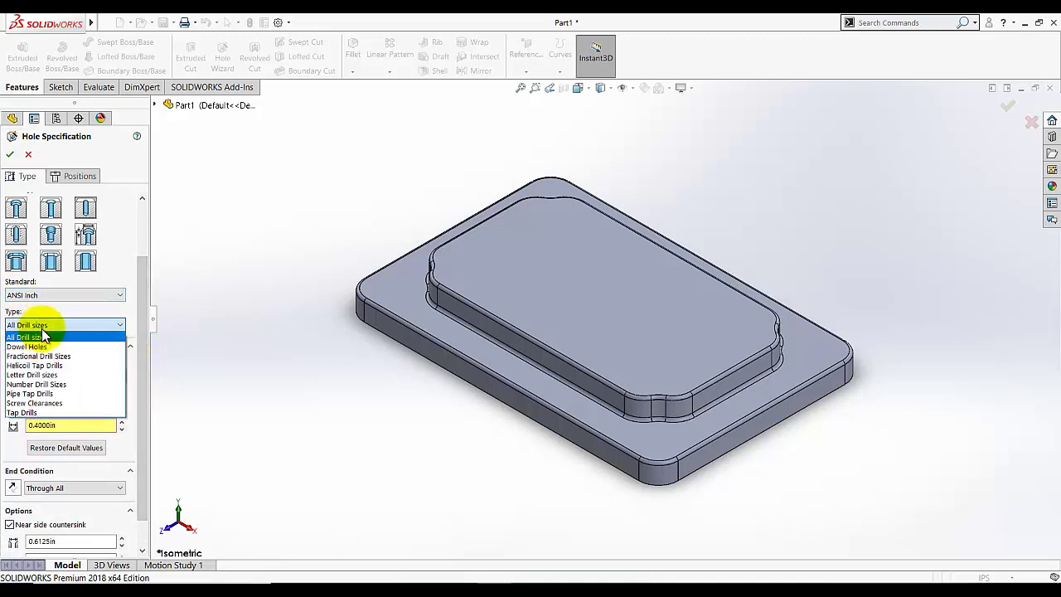
left_click(49, 403)
scroll(144, 299, "down", 1)
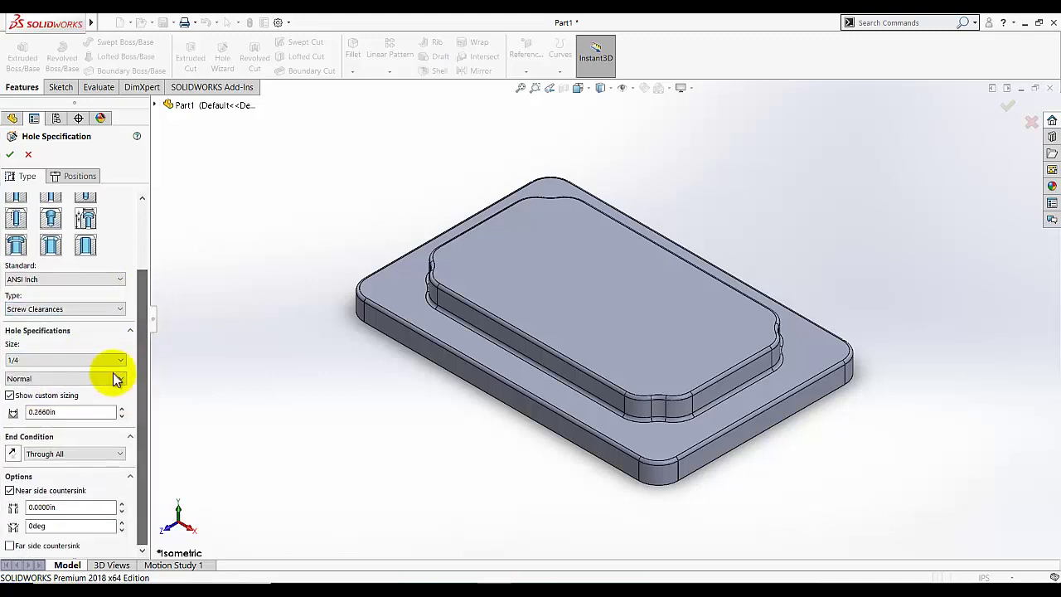
Step: Set the clearance hole's size to #6 and turn off custom sizing
left_click(64, 358)
scroll(44, 442, "up", 3)
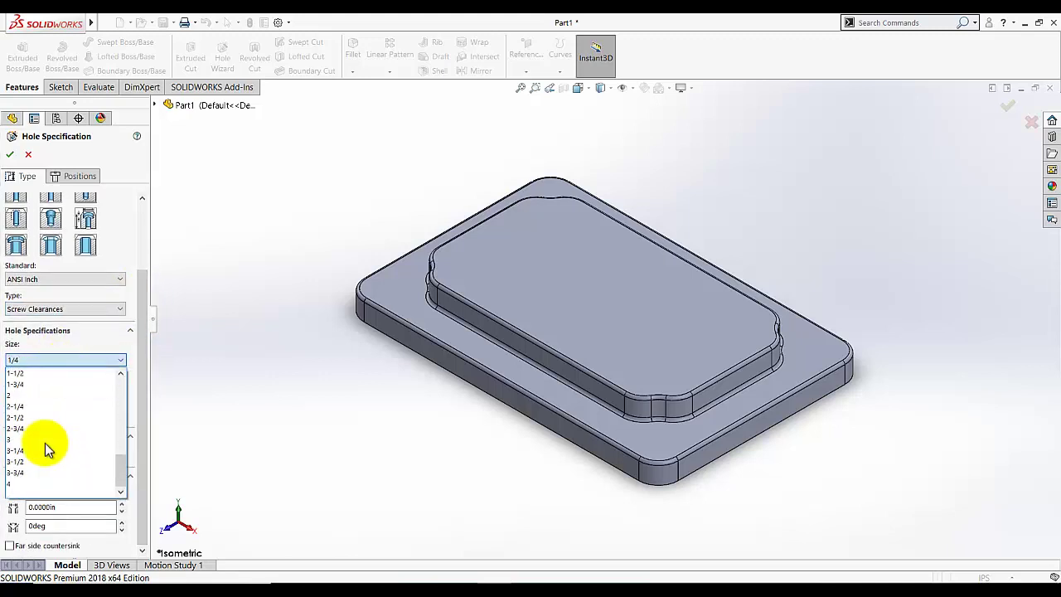
left_click(68, 345)
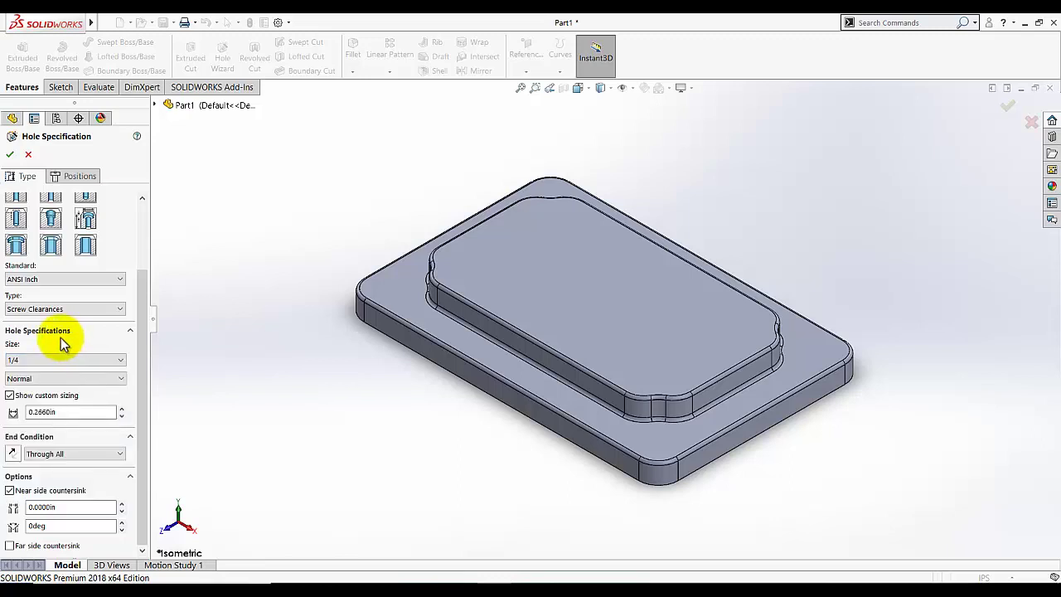
left_click(48, 360)
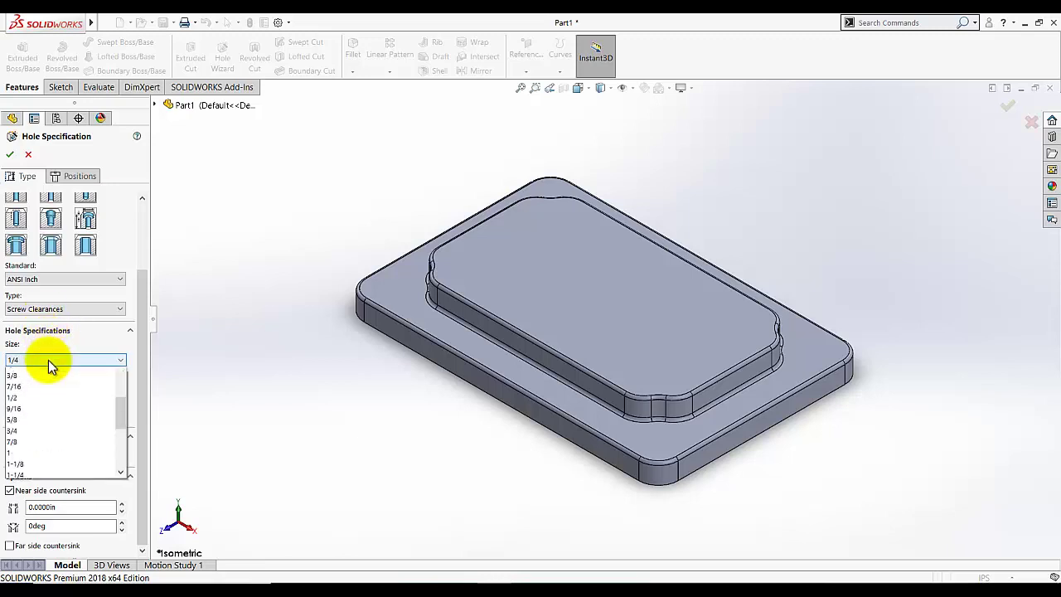
scroll(63, 410, "up", 3)
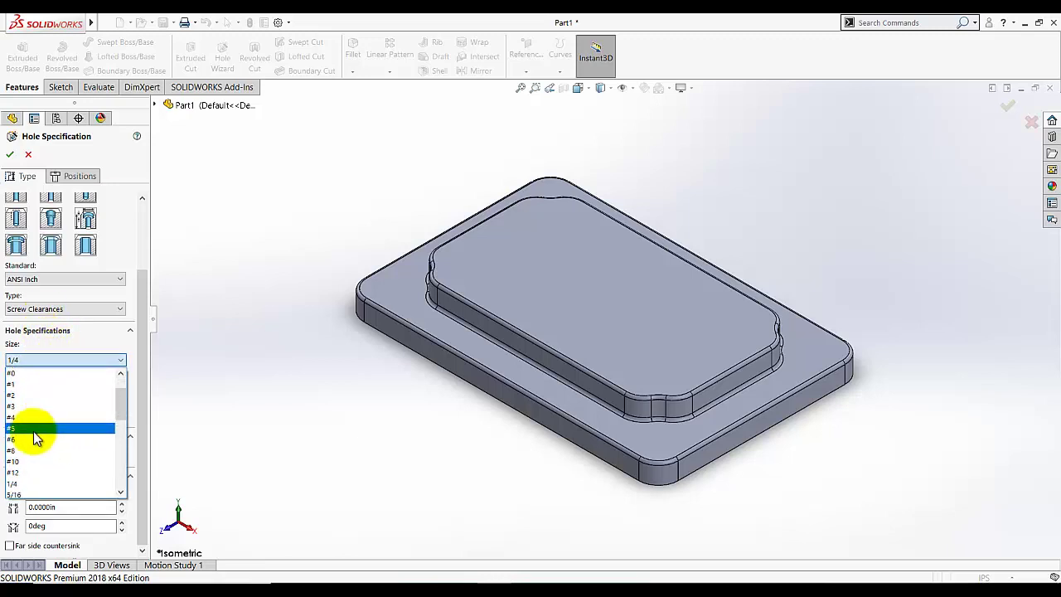
left_click(26, 437)
left_click(62, 394)
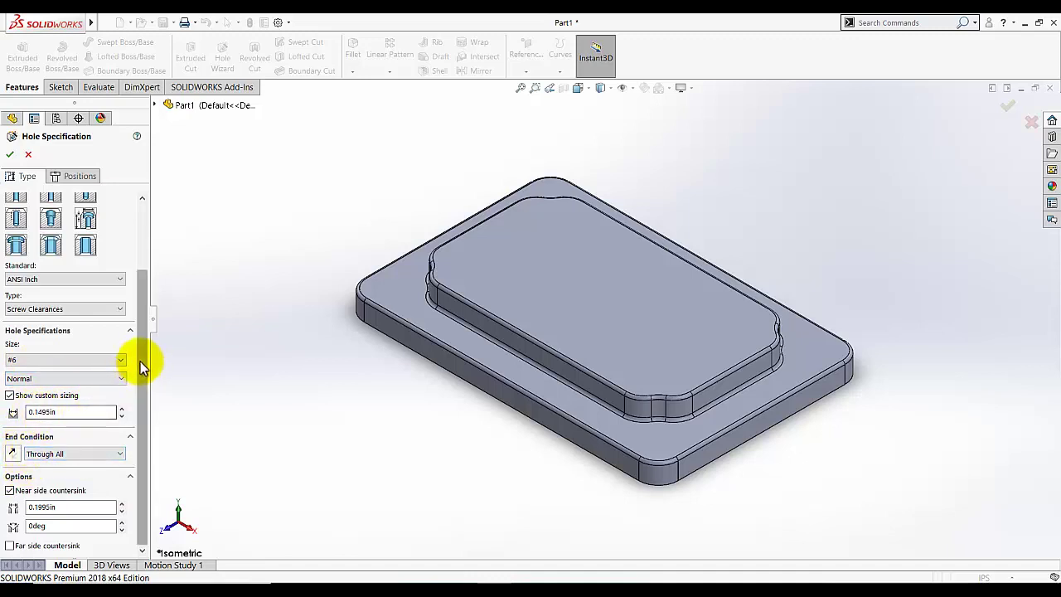
left_click(10, 395)
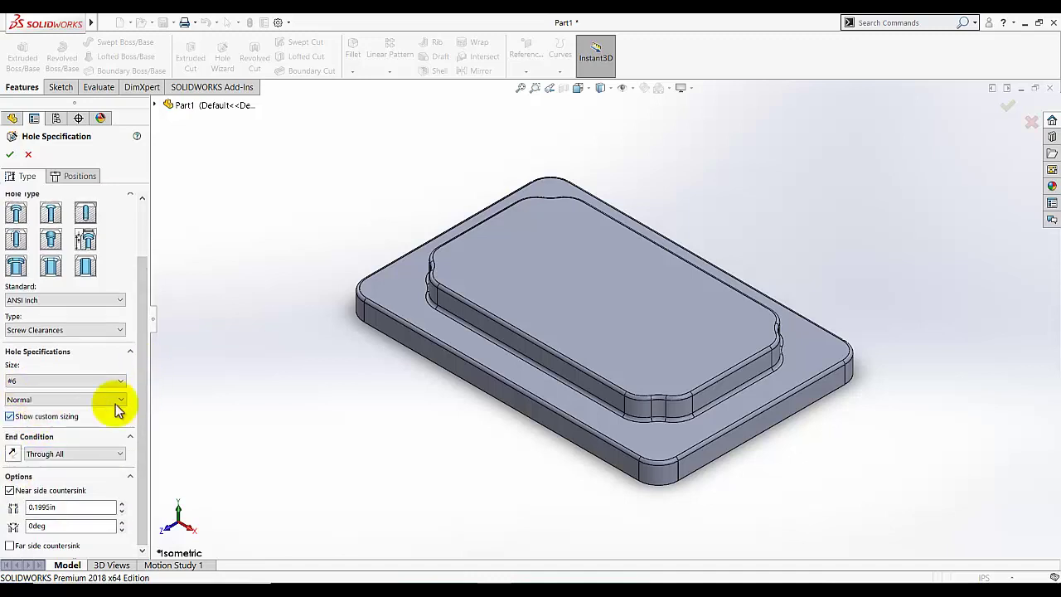
Step: Place four clearance holes on the plate's upper rim face, at the centres of its rounded corner arcs, and finish the hole feature
left_click(81, 178)
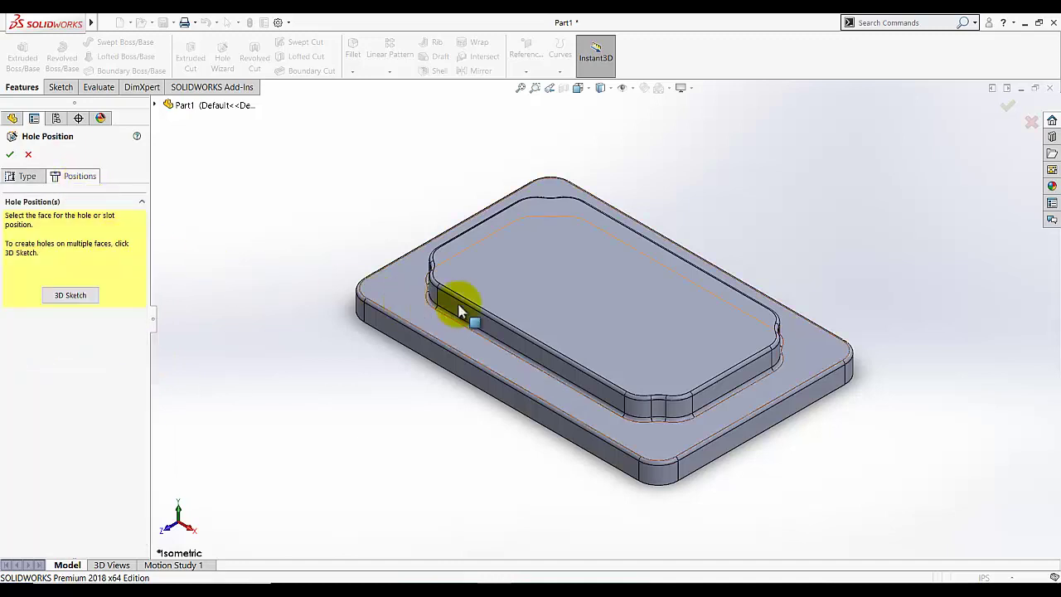
left_click(398, 298)
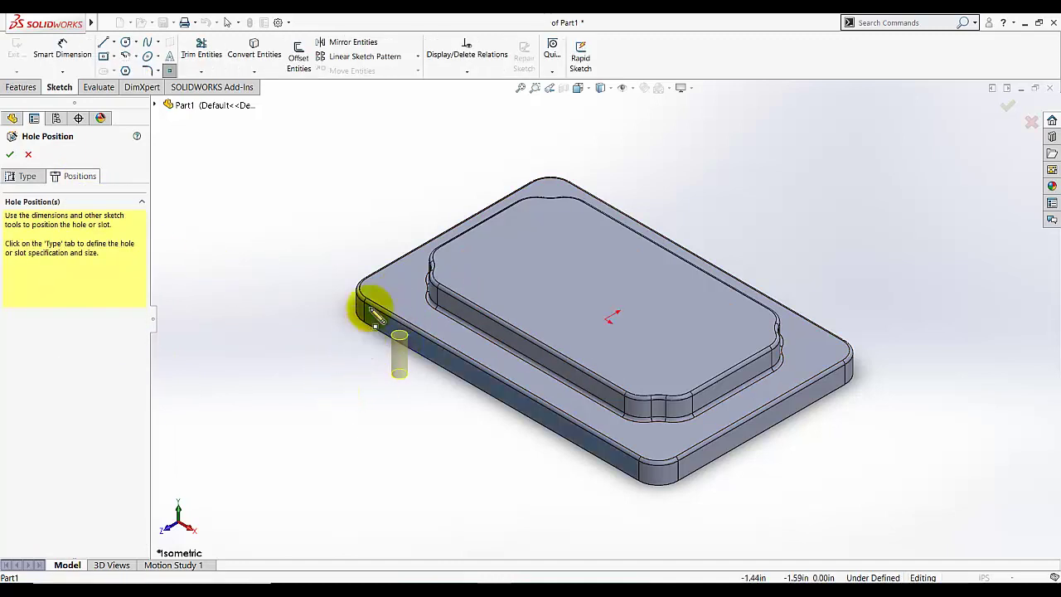
left_click(580, 88)
left_click(594, 119)
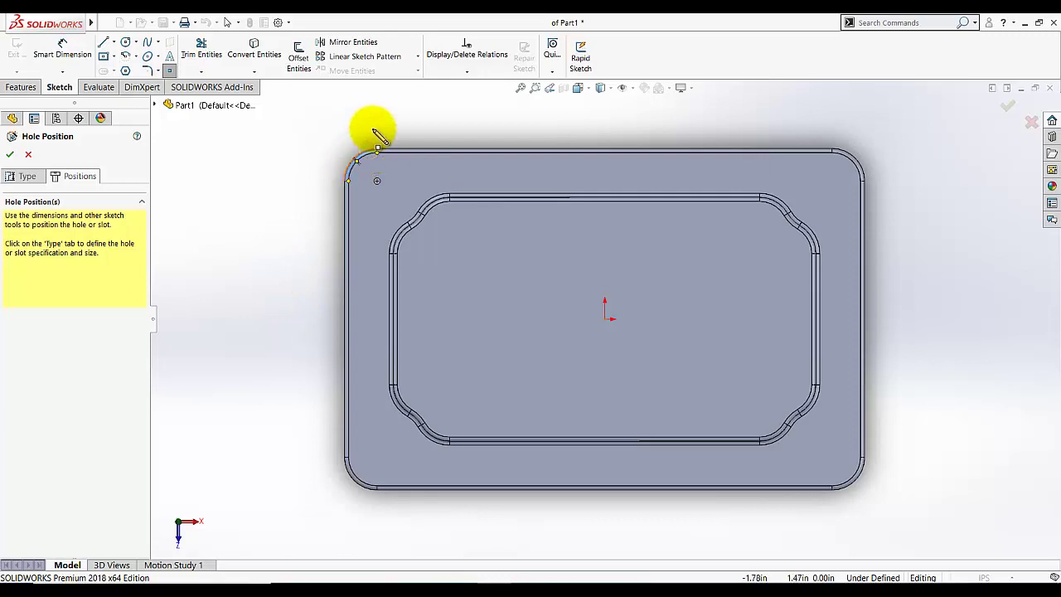
left_click(378, 181)
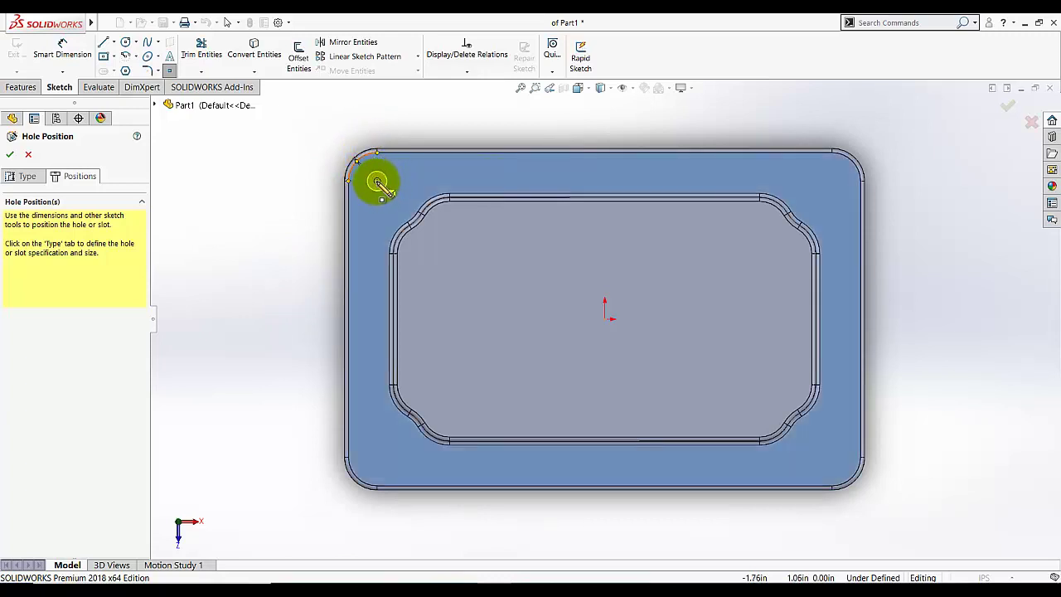
left_click(377, 181)
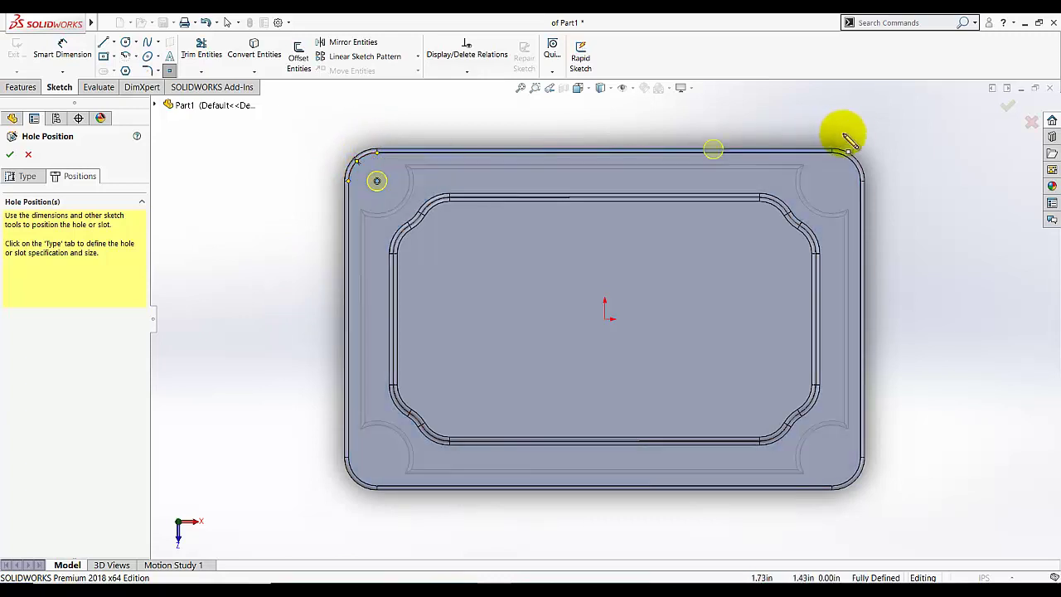
left_click(838, 169)
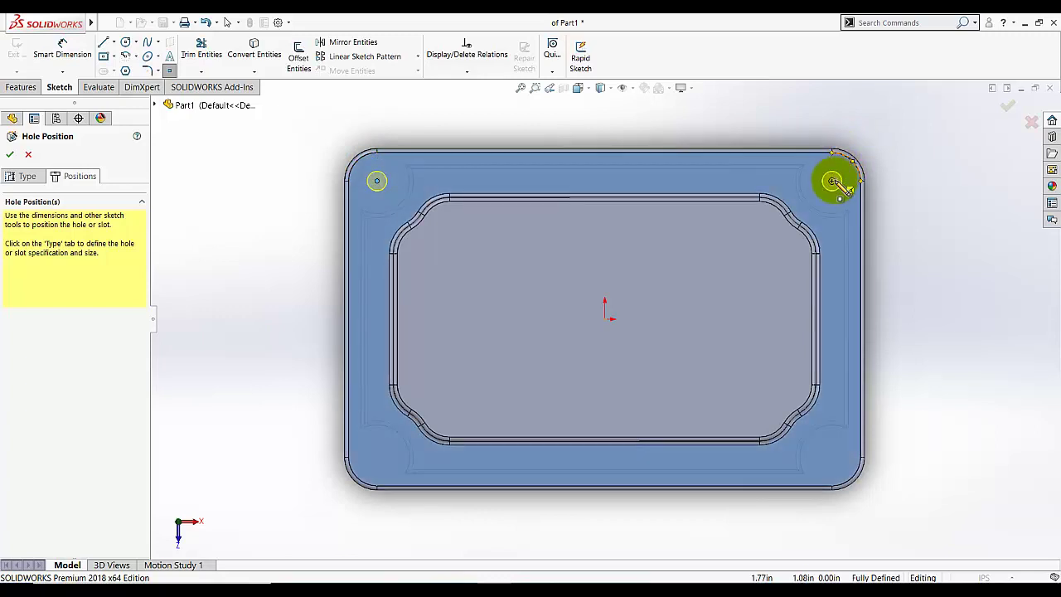
left_click(845, 474)
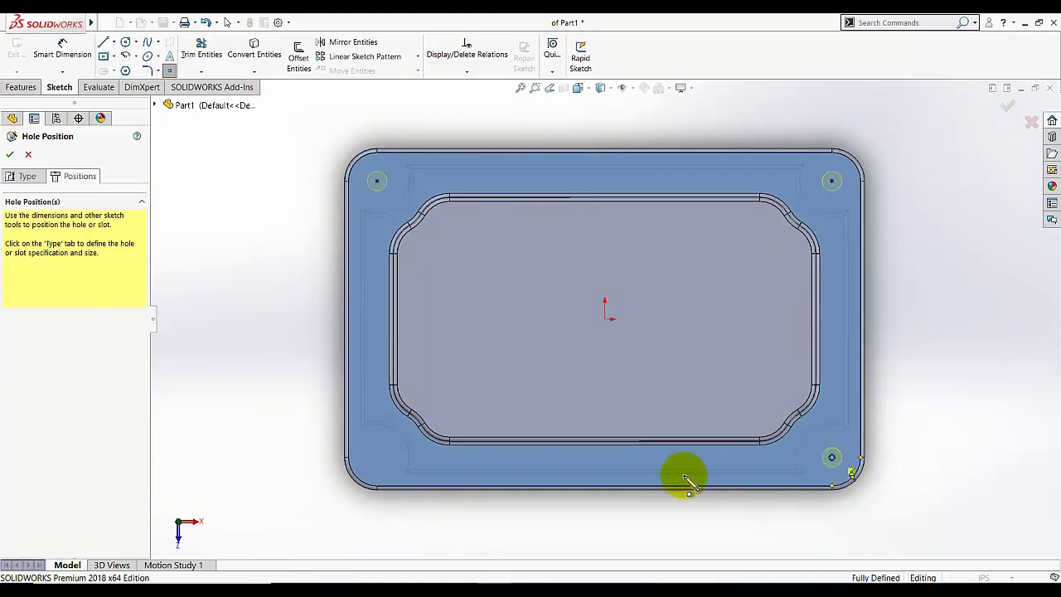
left_click(365, 478)
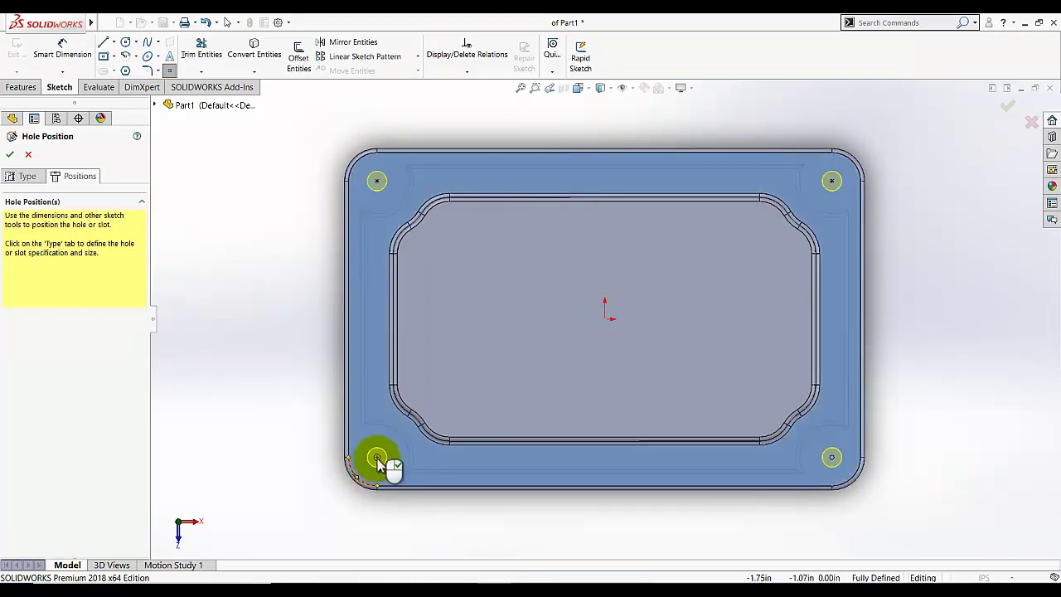
left_click(11, 157)
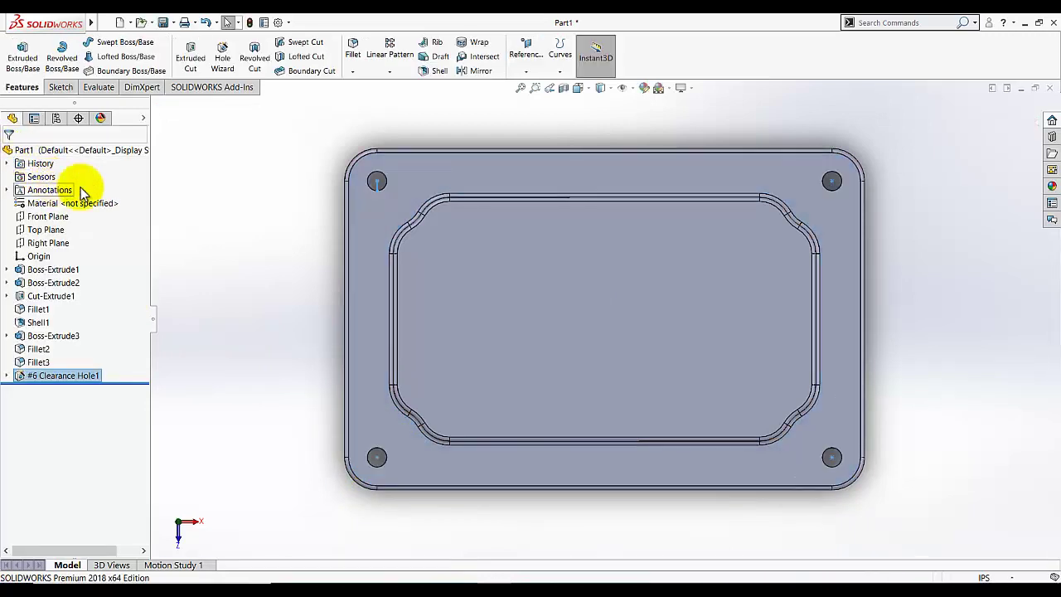
Step: Return to the isometric view and apply Galvanized Steel from the Steel category as the part's material
left_click(564, 118)
left_click(592, 92)
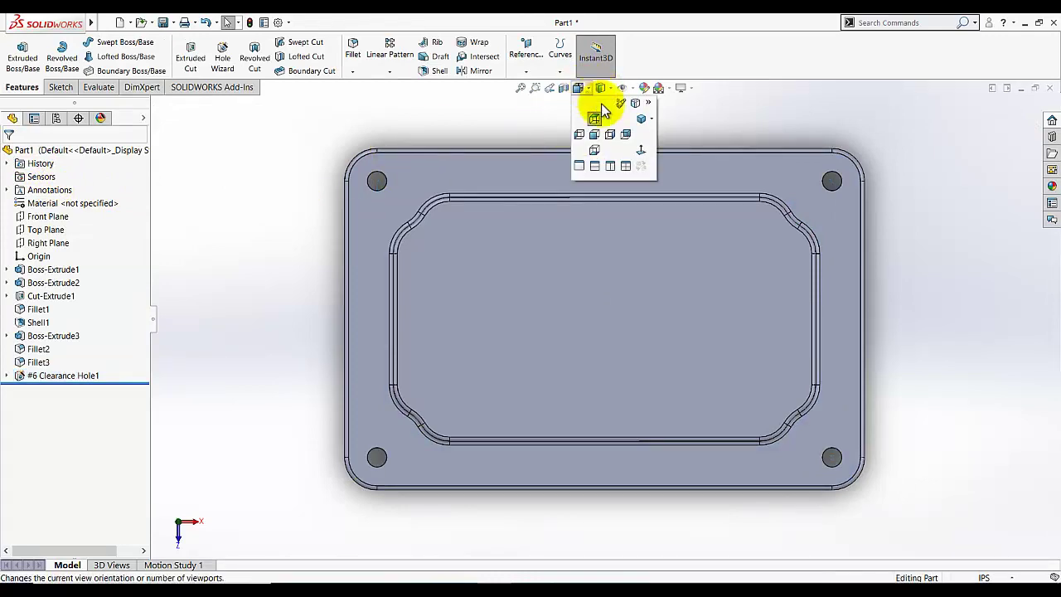
left_click(632, 107)
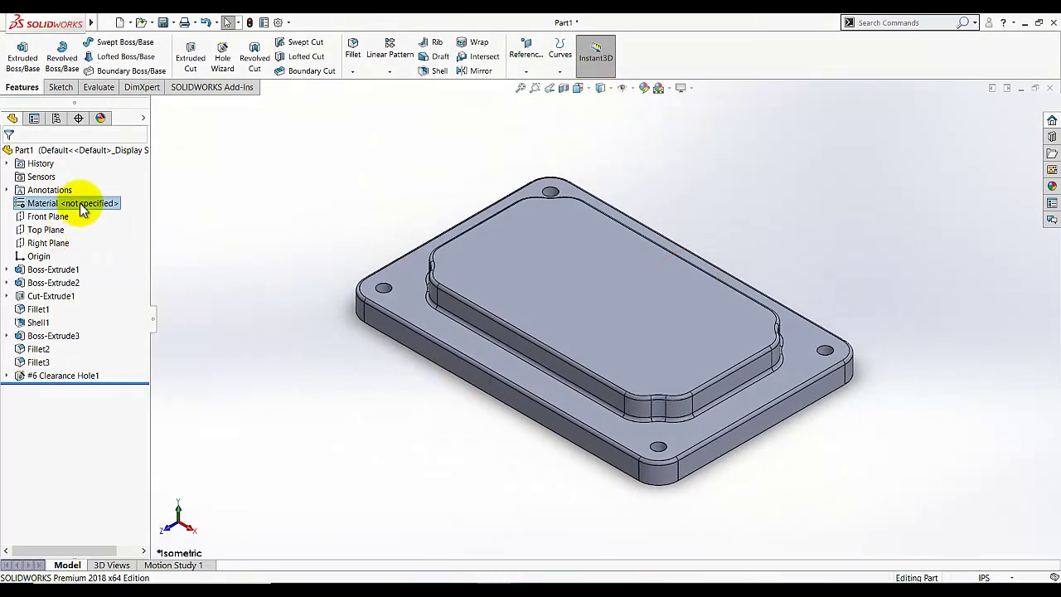
right_click(83, 209)
left_click(169, 211)
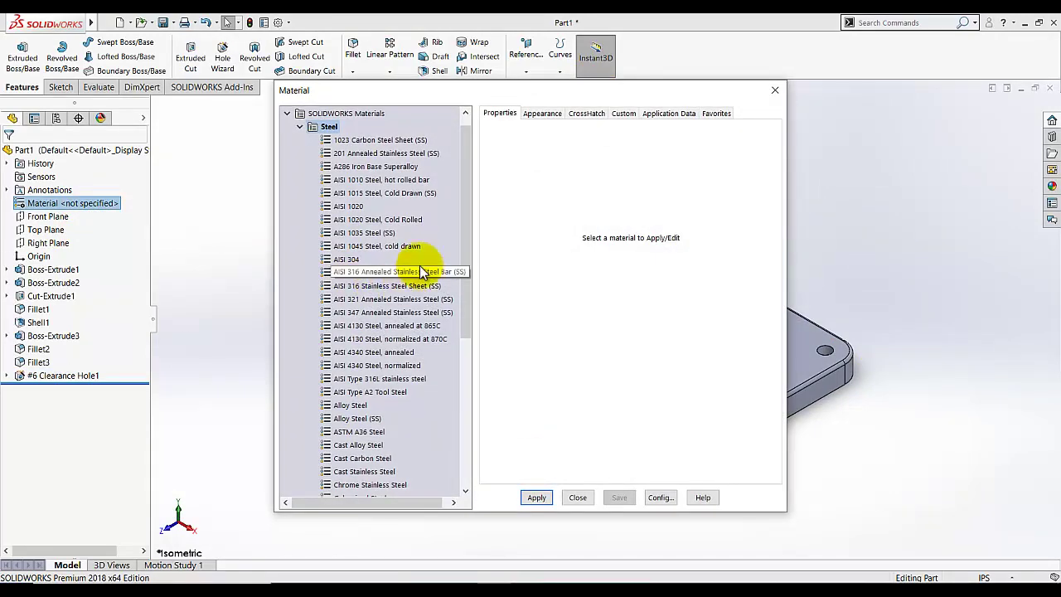
left_click_drag(467, 238, 464, 368)
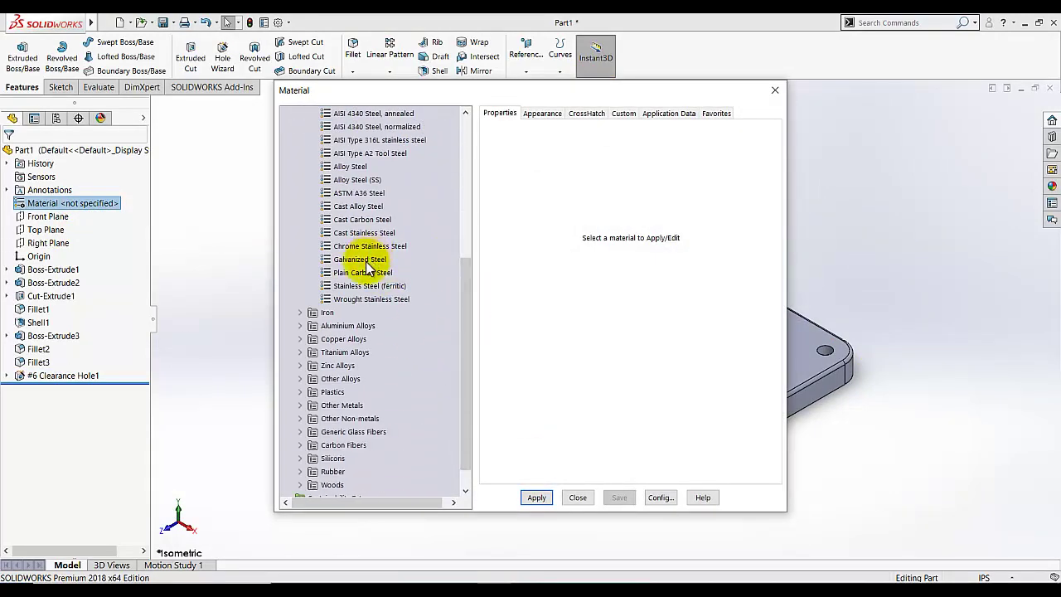
left_click(364, 260)
left_click(537, 497)
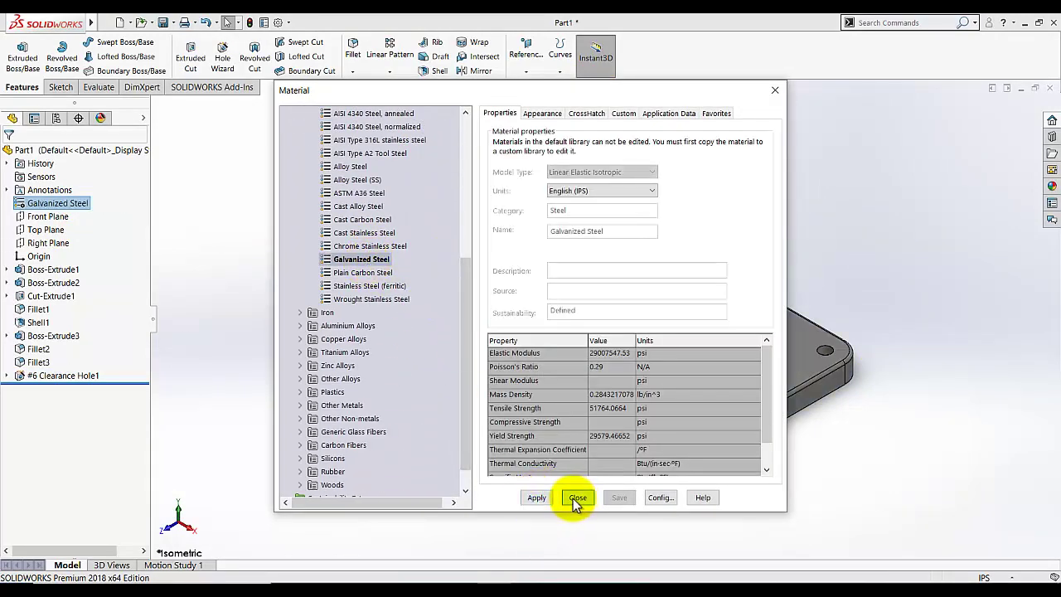
left_click(576, 497)
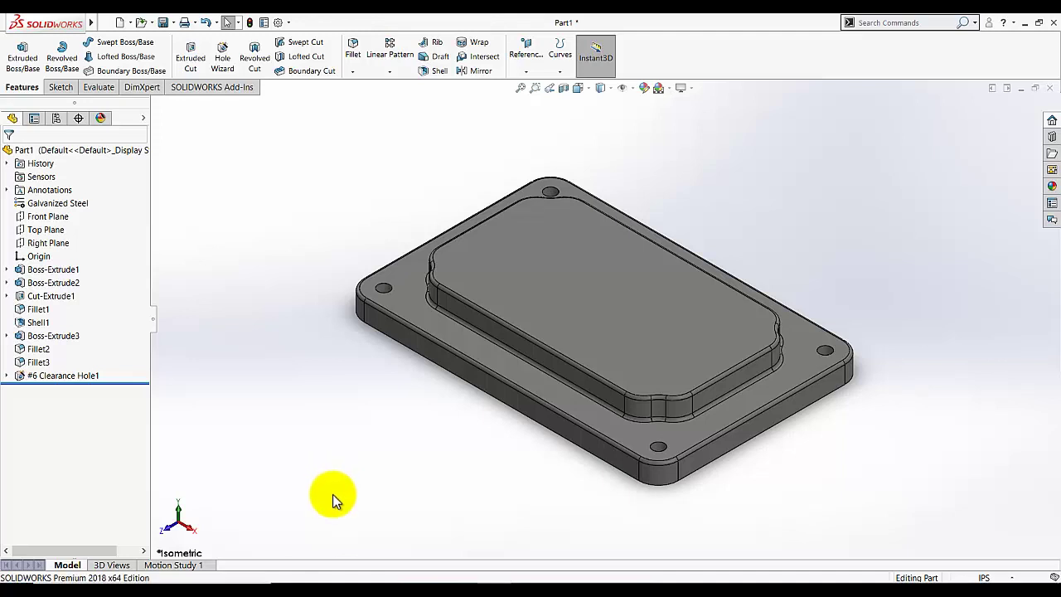